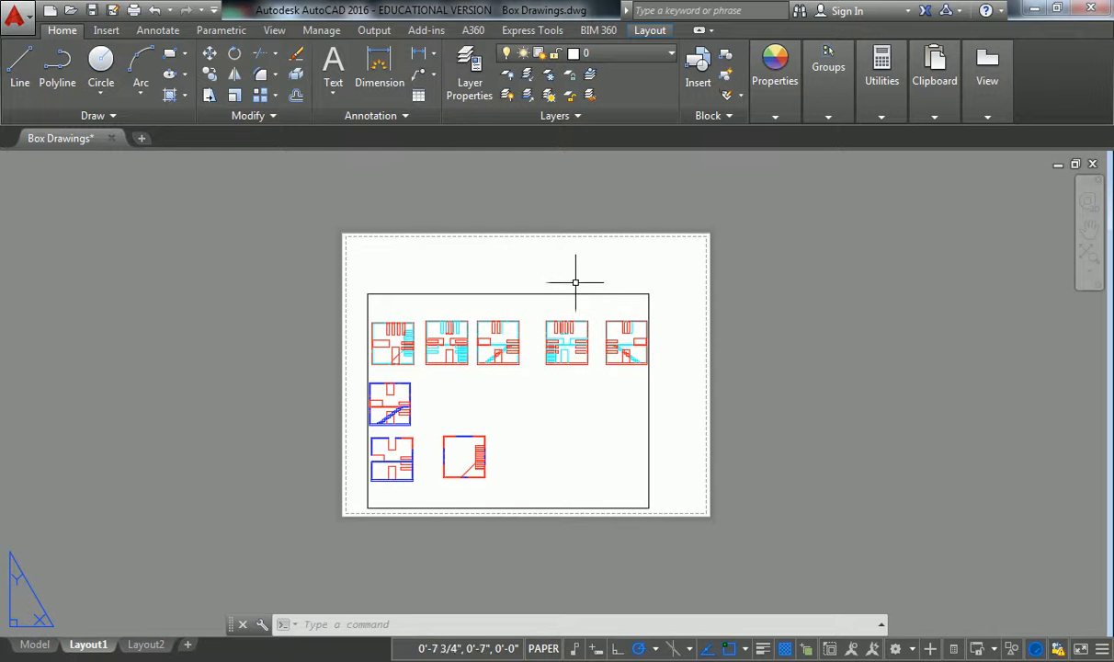
Stretch the viewport on Layout1 by its corners so its frame sits with a fairly even margin inside the sheet.
scroll(512, 286, up, 3)
scroll(504, 275, down, 3)
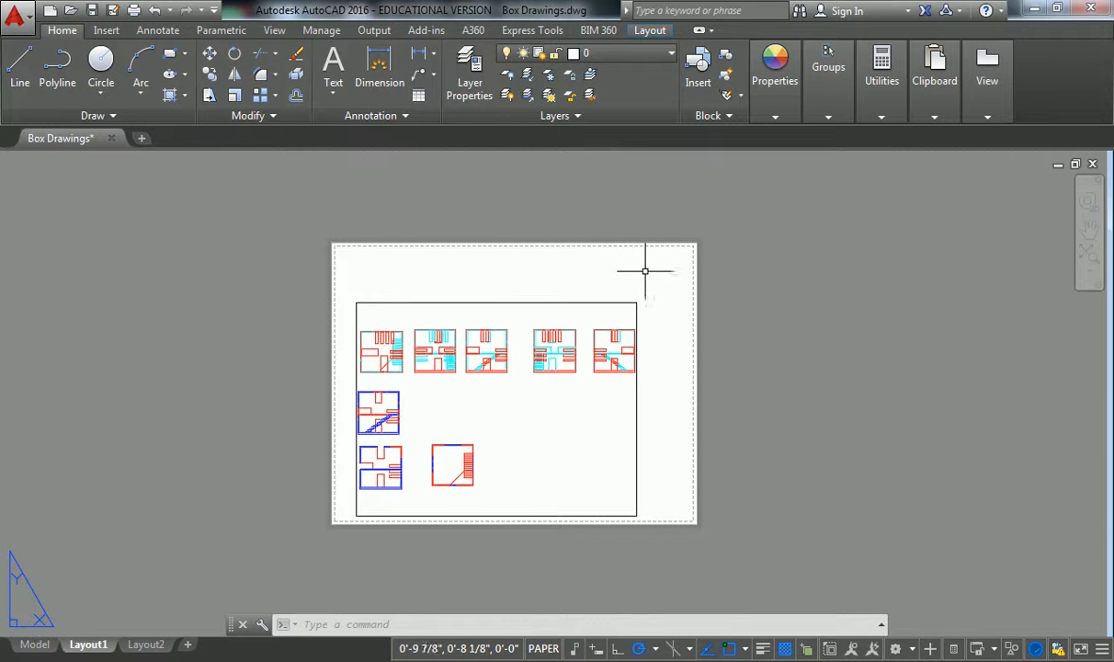
middle_drag(627, 316, 638, 276)
click(672, 245)
click(638, 271)
click(650, 282)
click(681, 249)
click(370, 494)
click(369, 476)
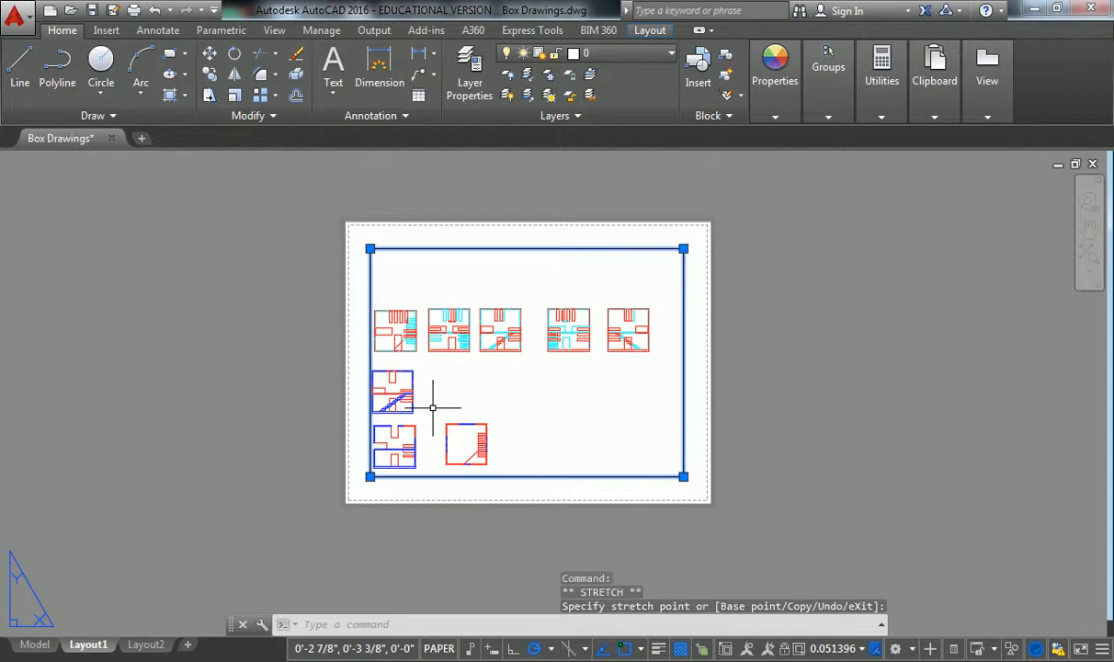
key(Escape)
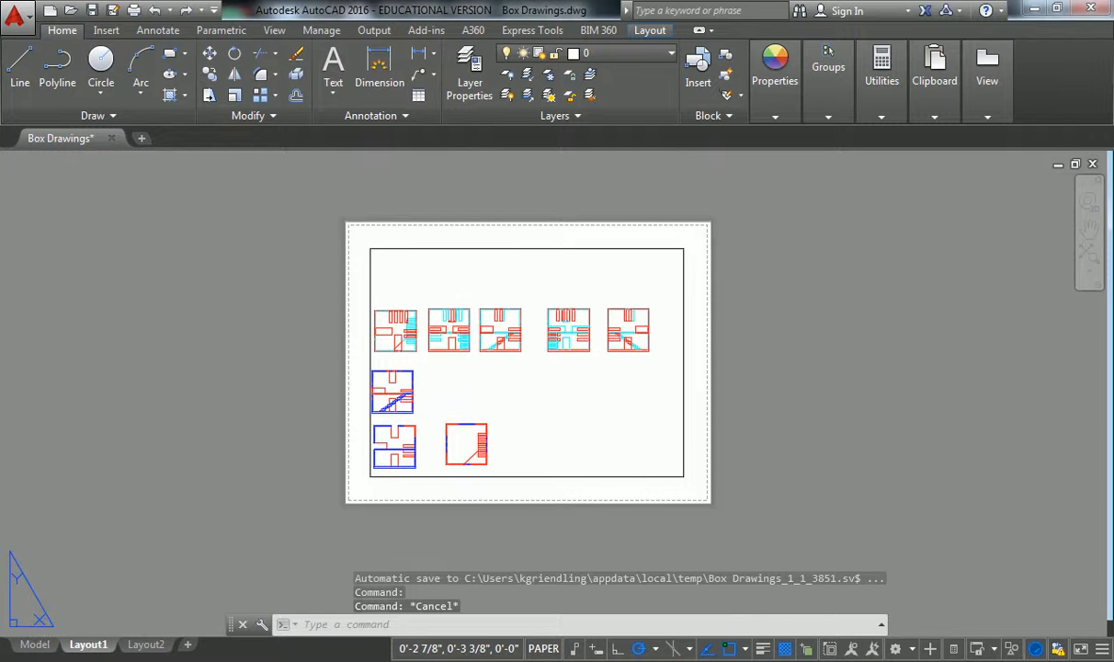
In model space, move the separate square stair plan up and right, beneath the top row of drawings, and return to Layout1.
click(35, 644)
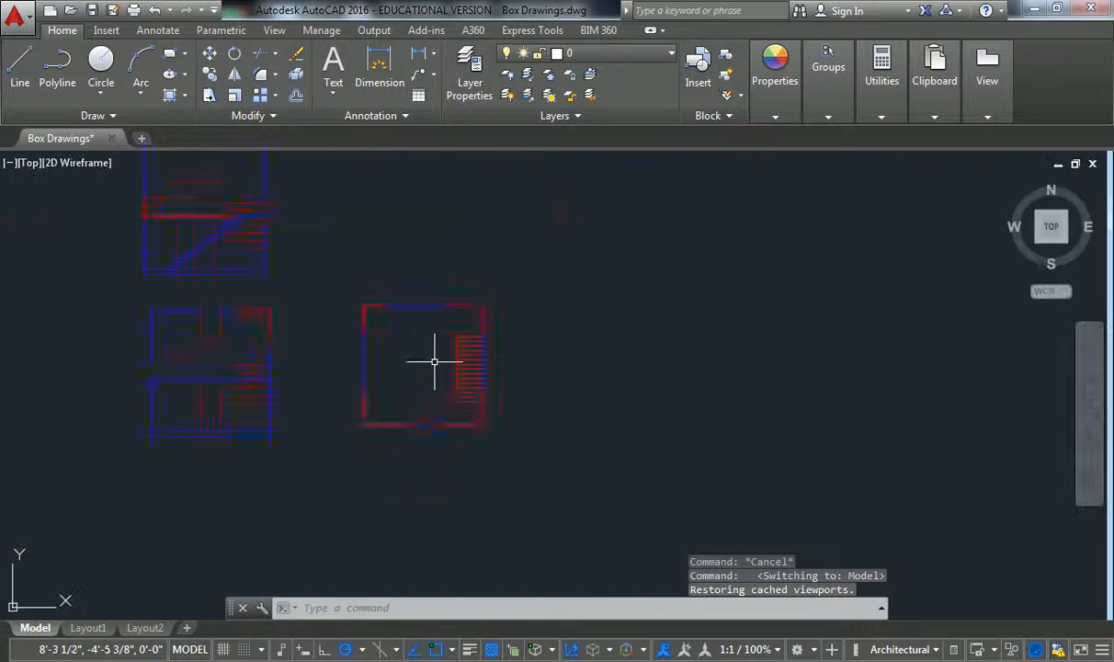
click(544, 266)
click(403, 407)
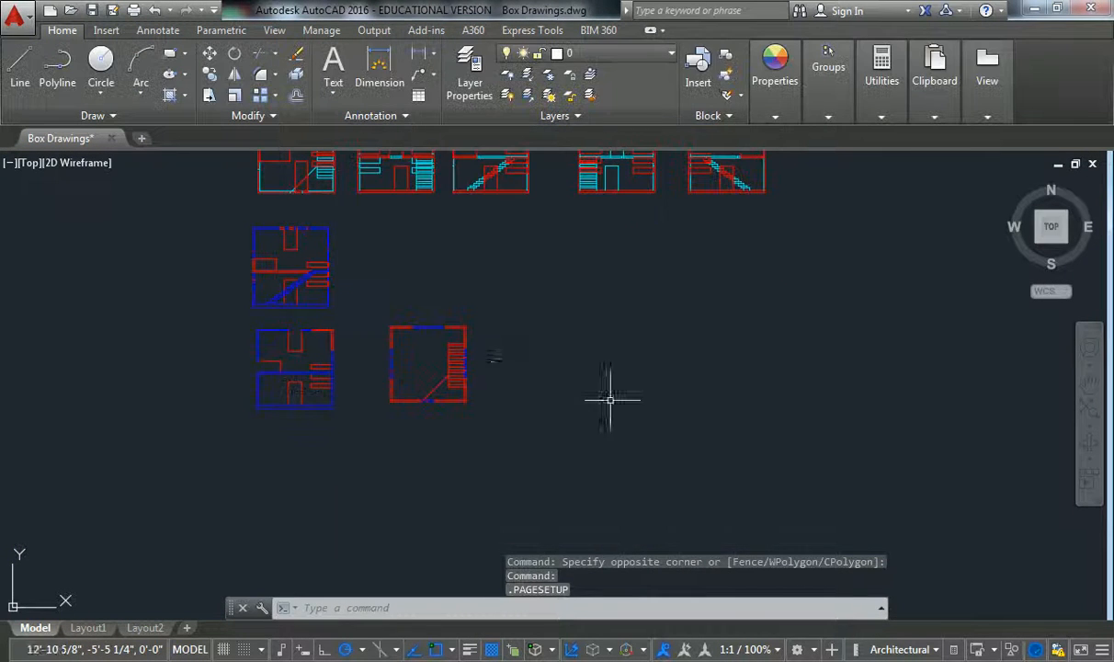
click(532, 291)
click(367, 416)
text(m)
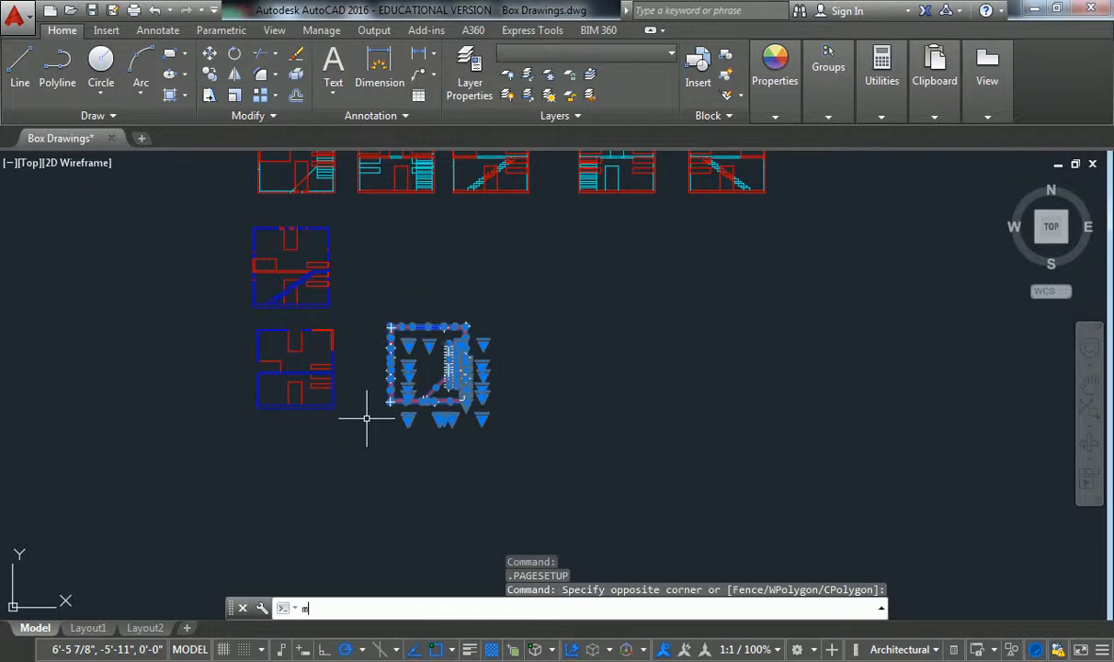
key(Return)
click(439, 361)
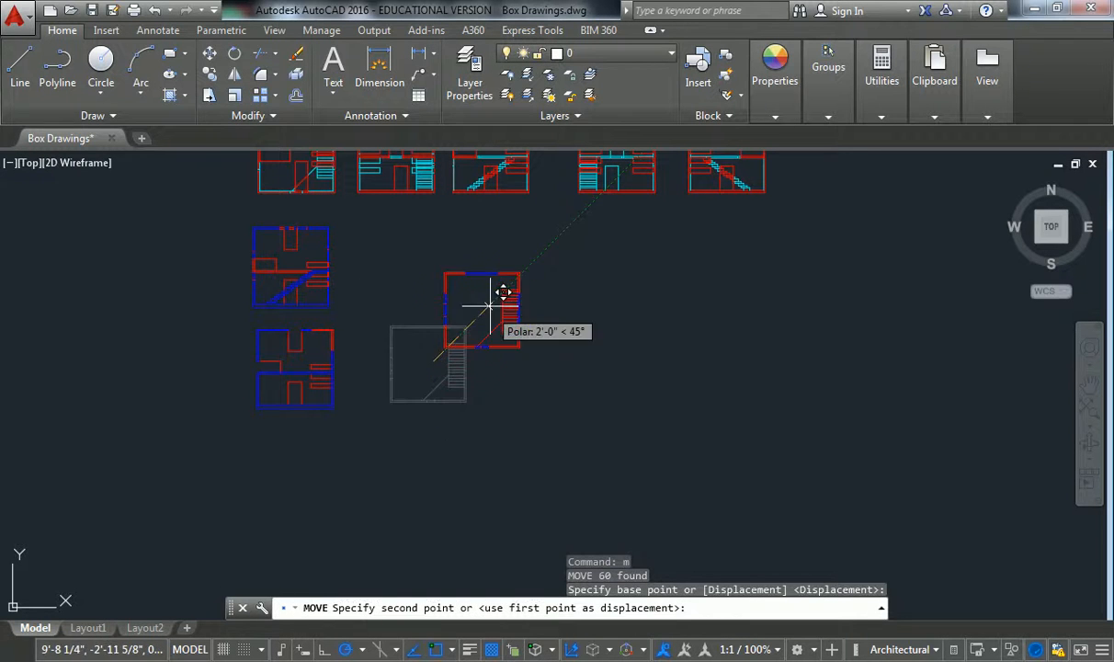
click(557, 256)
scroll(410, 318, down, 2)
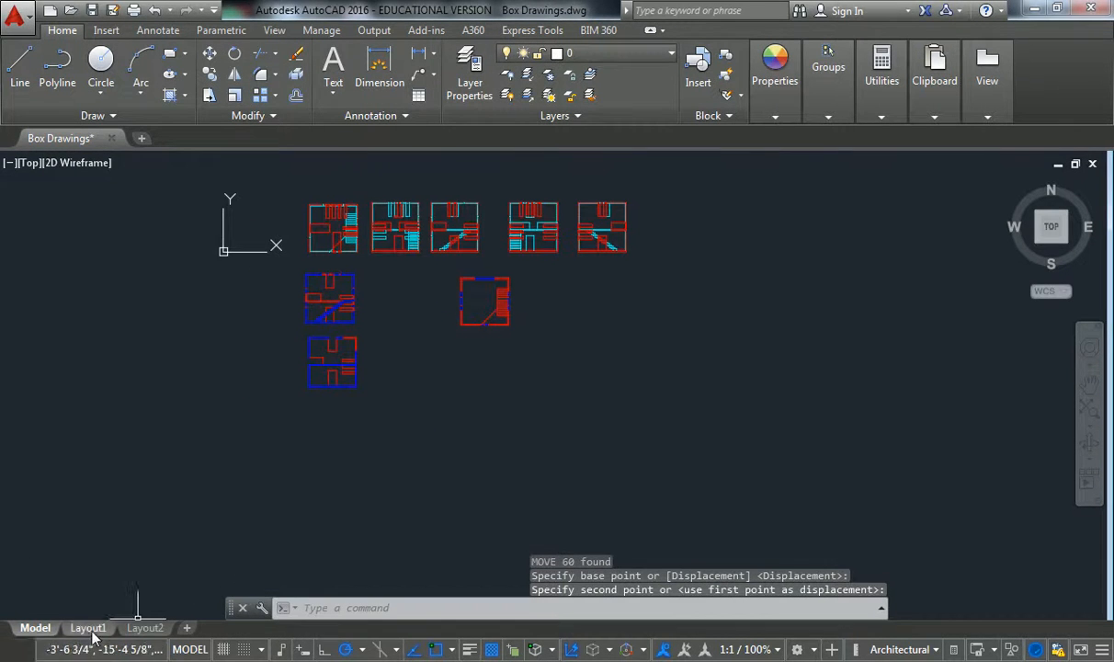
click(92, 628)
scroll(514, 403, up, 2)
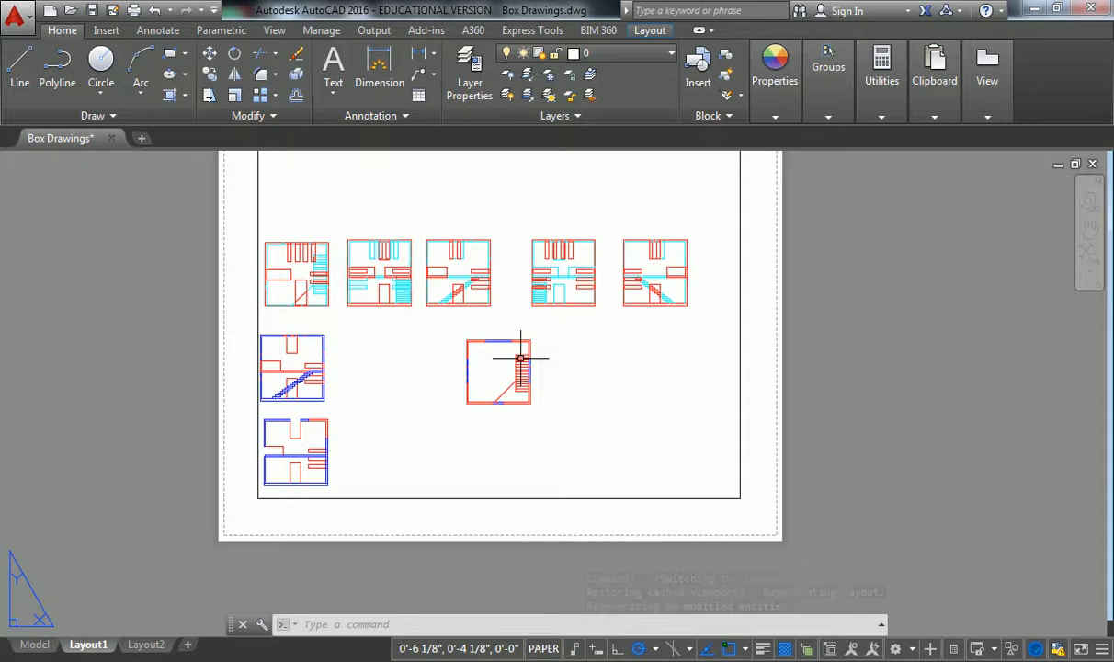
scroll(520, 357, down, 2)
Apply Scale to fit to the Layout1 viewport.
click(648, 238)
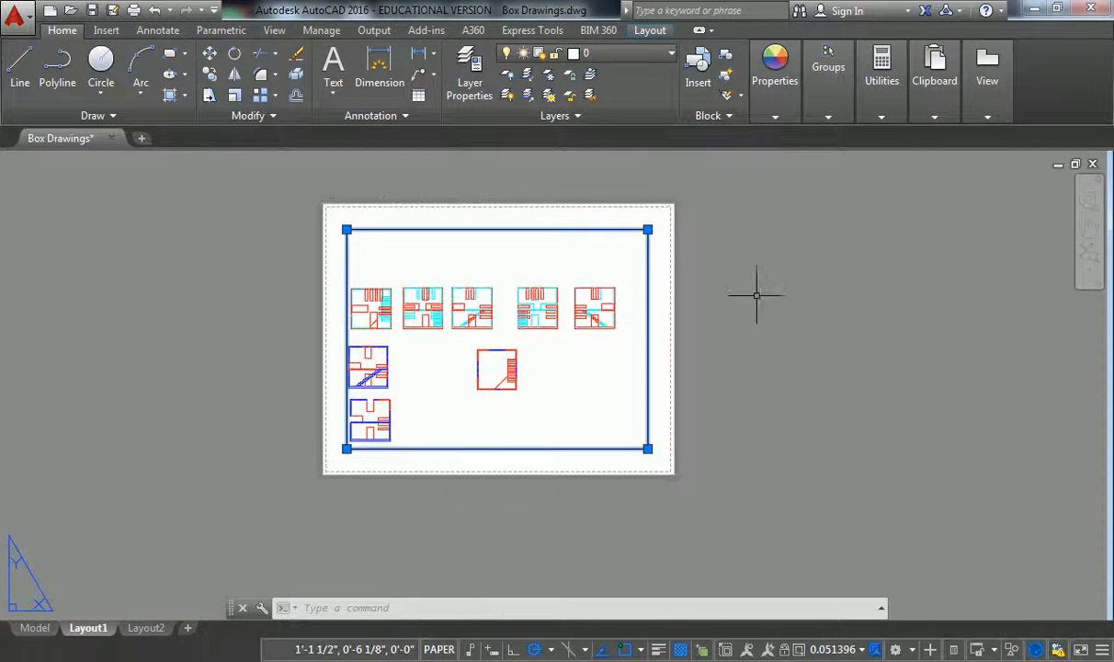
middle_drag(814, 328, 735, 220)
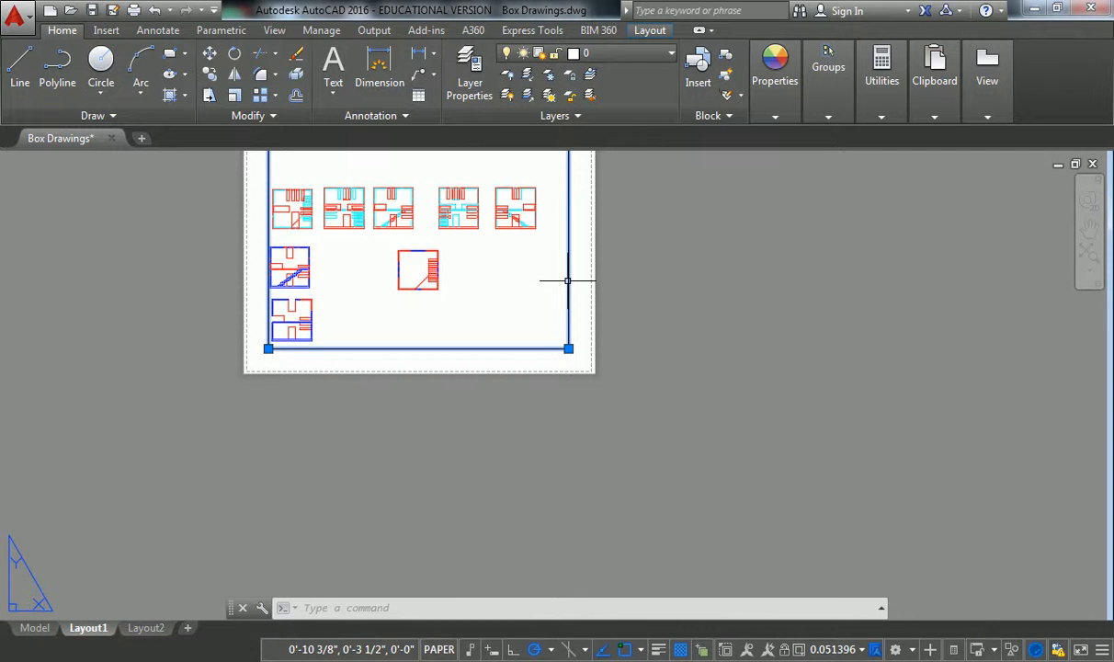
click(567, 281)
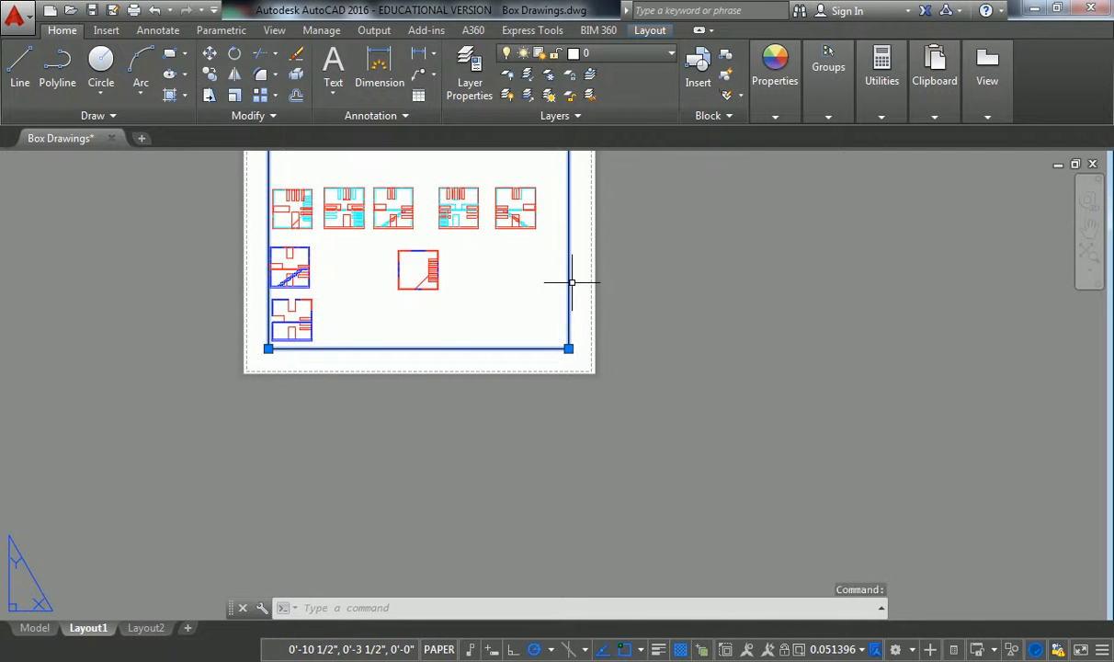
middle_drag(567, 280, 588, 369)
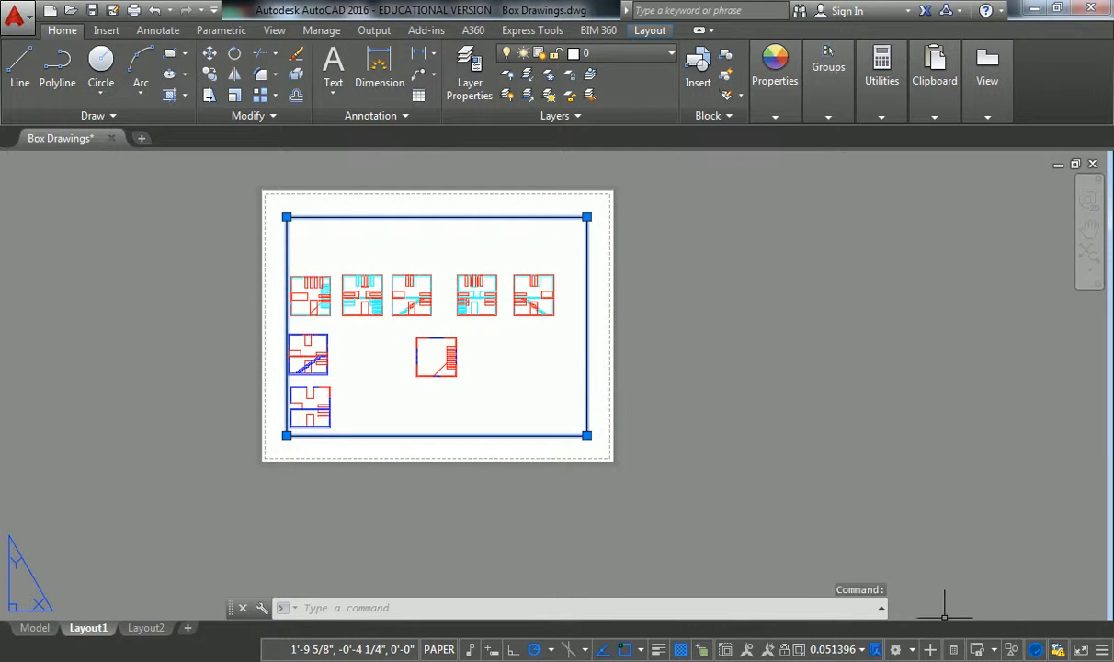
click(860, 650)
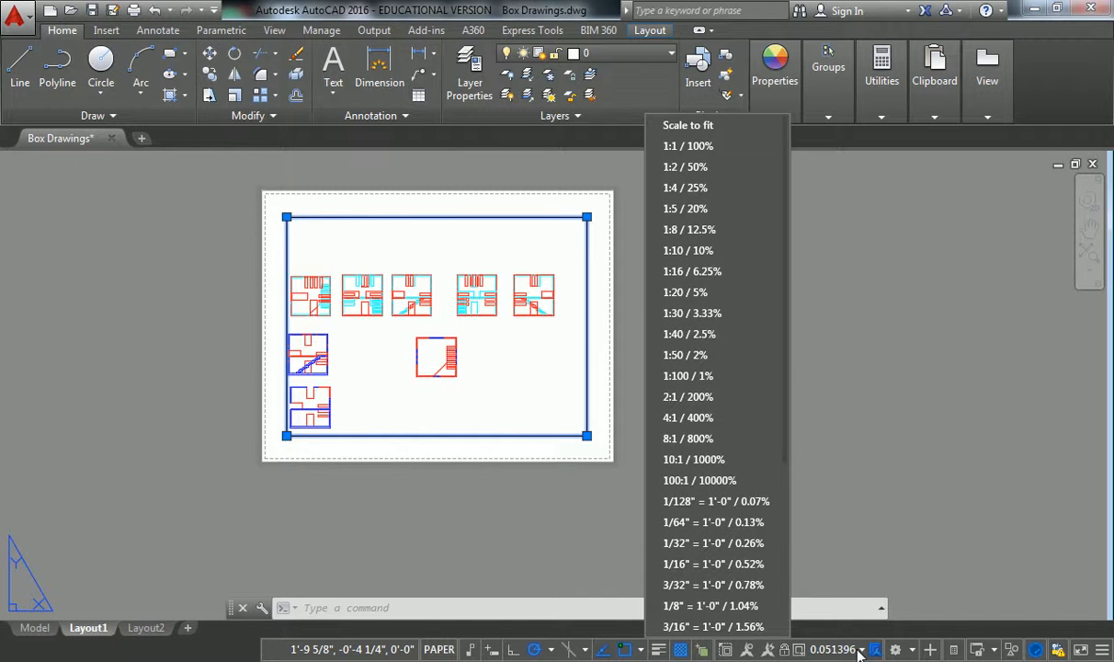
drag(784, 167, 799, 350)
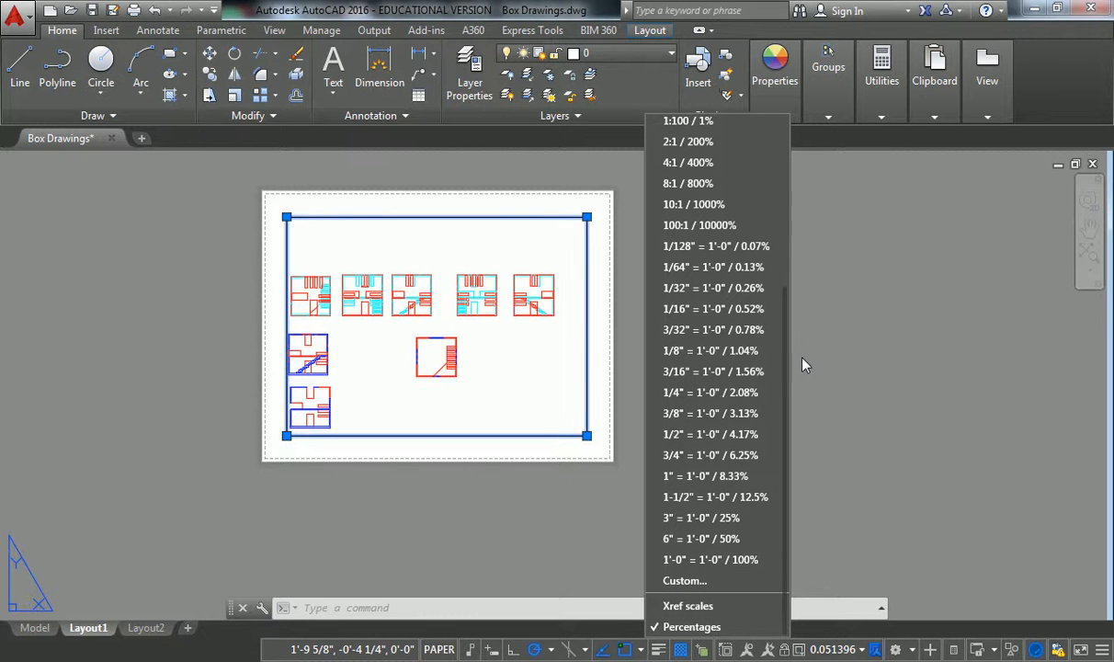
drag(801, 426, 792, 170)
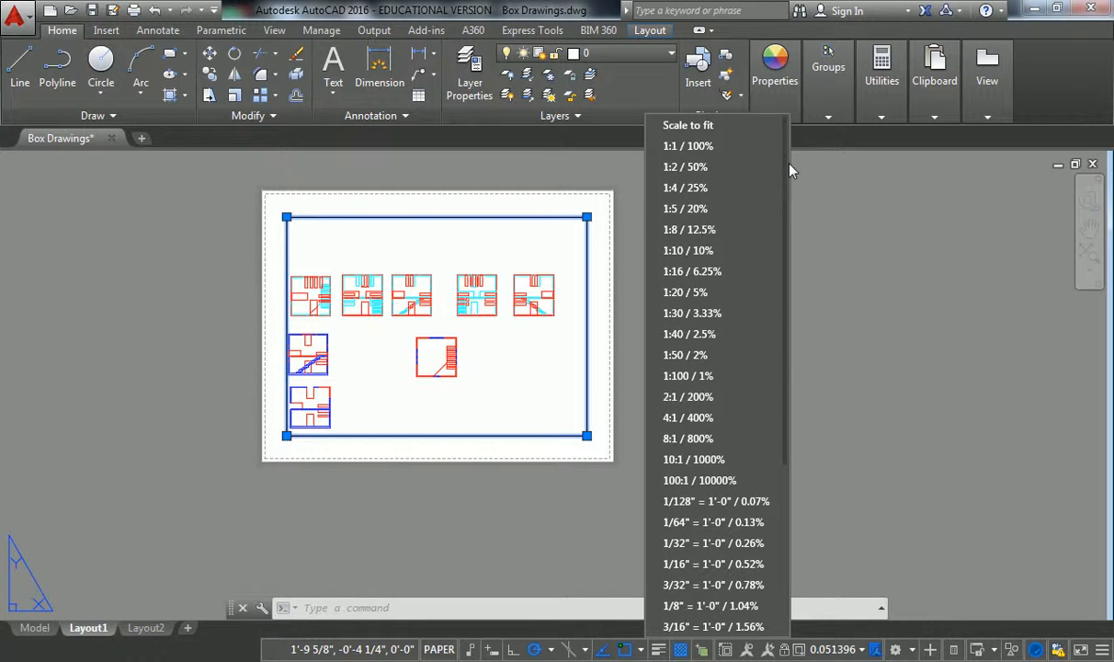
click(695, 128)
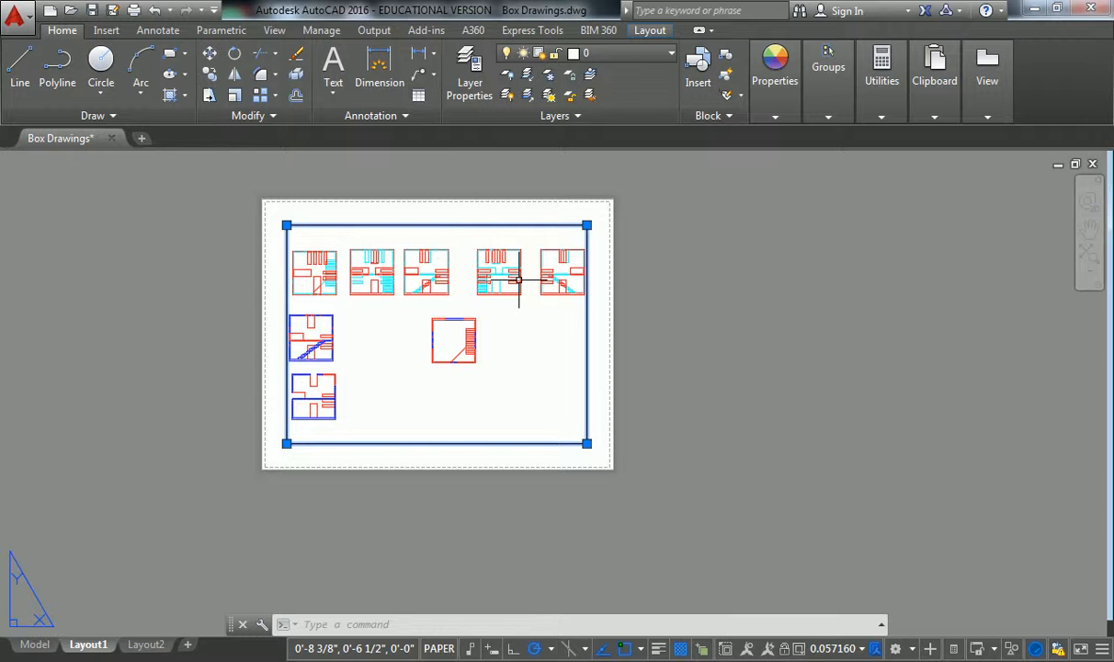
Set the selected viewport's scale to 1/4" = 1'-0".
click(859, 647)
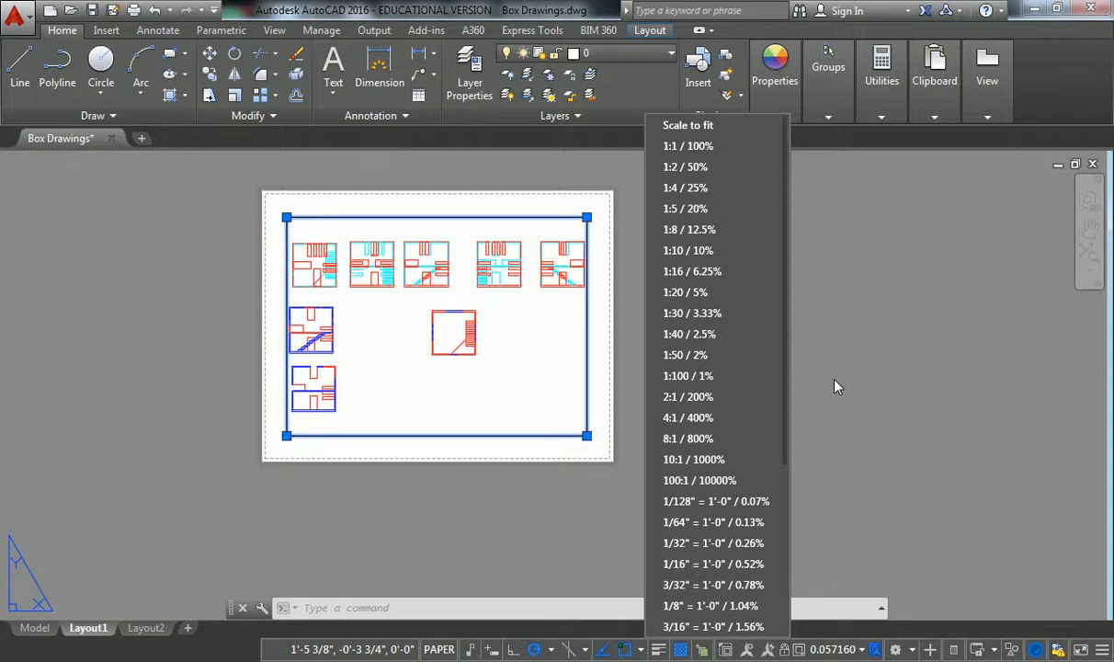
drag(788, 346, 791, 510)
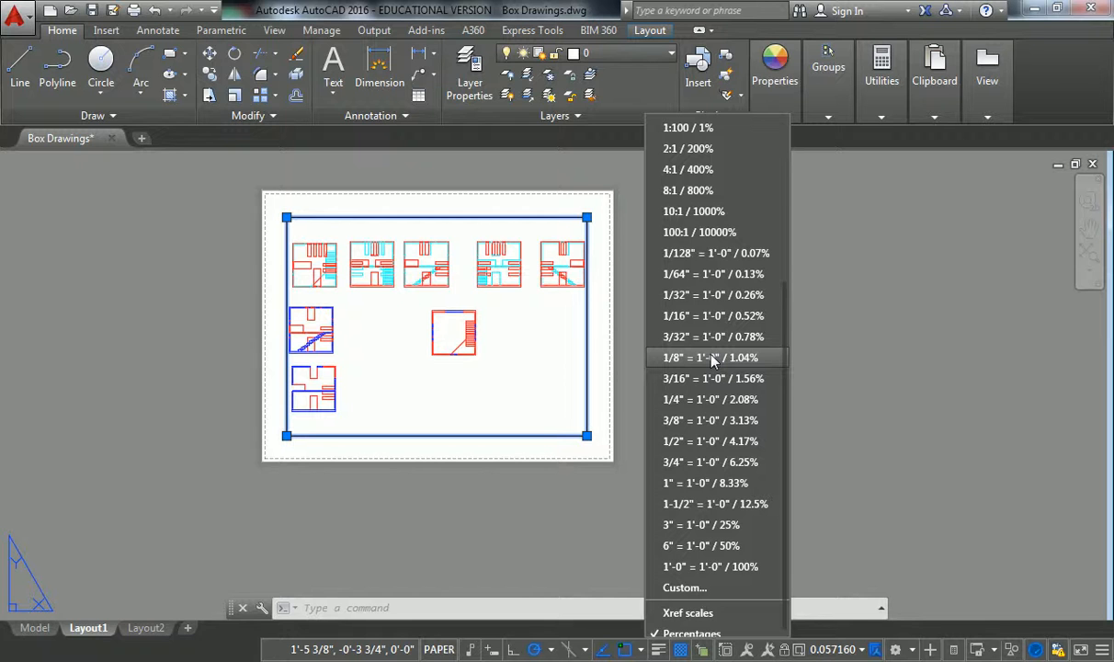
click(714, 399)
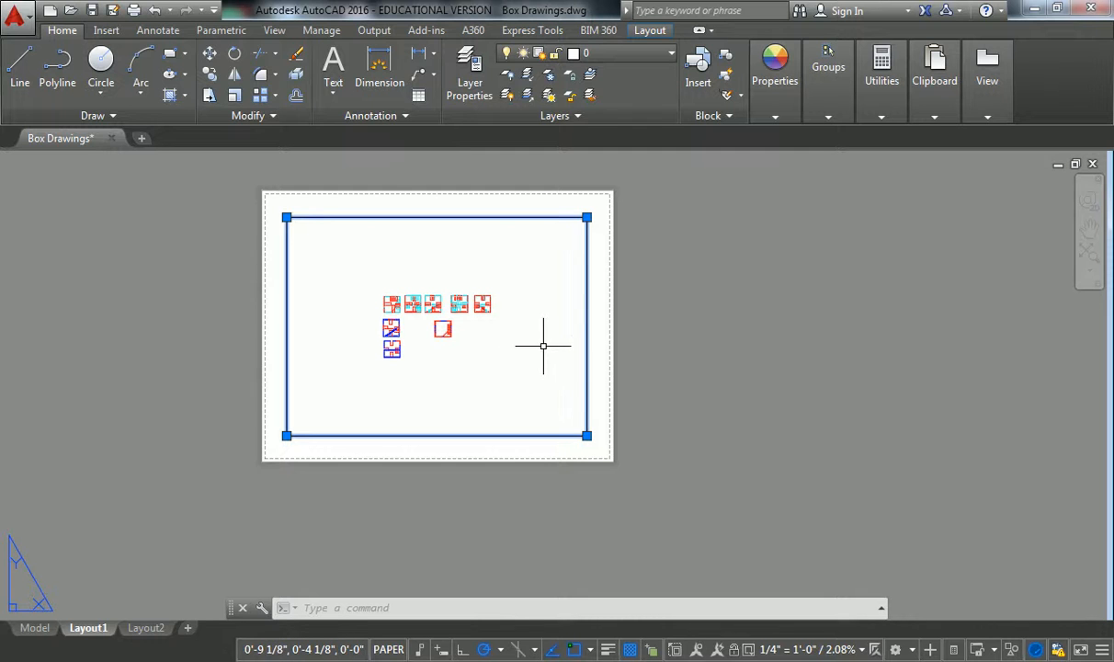
Change the viewport's scale to 1/8" = 1'-0" and deselect the viewport.
click(796, 652)
scroll(651, 418, down, 1)
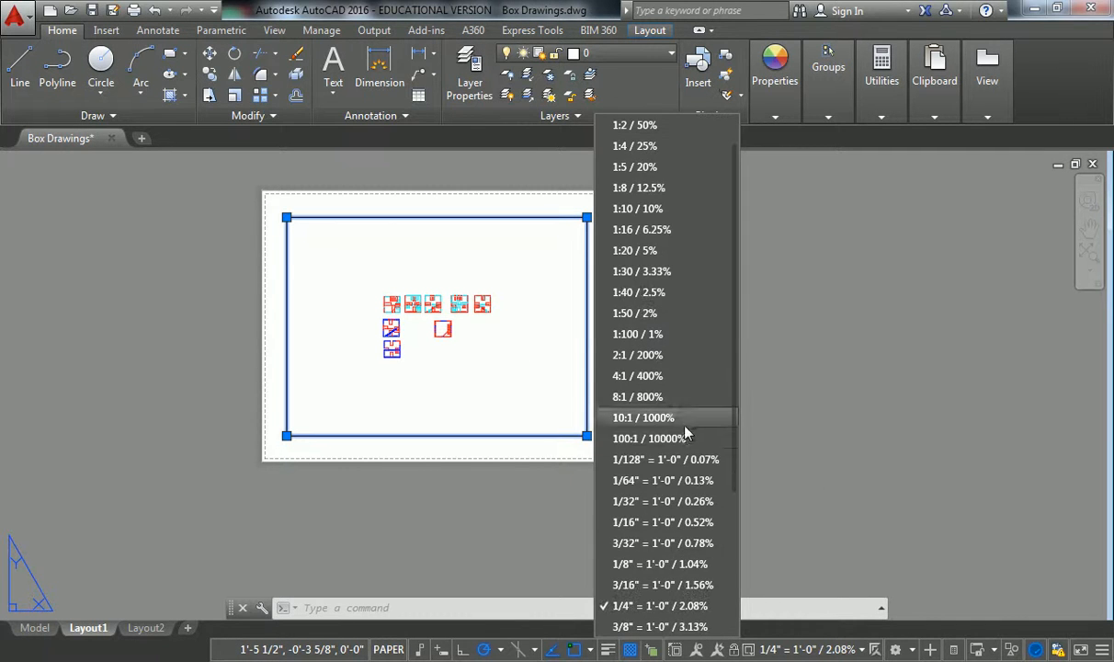
click(703, 565)
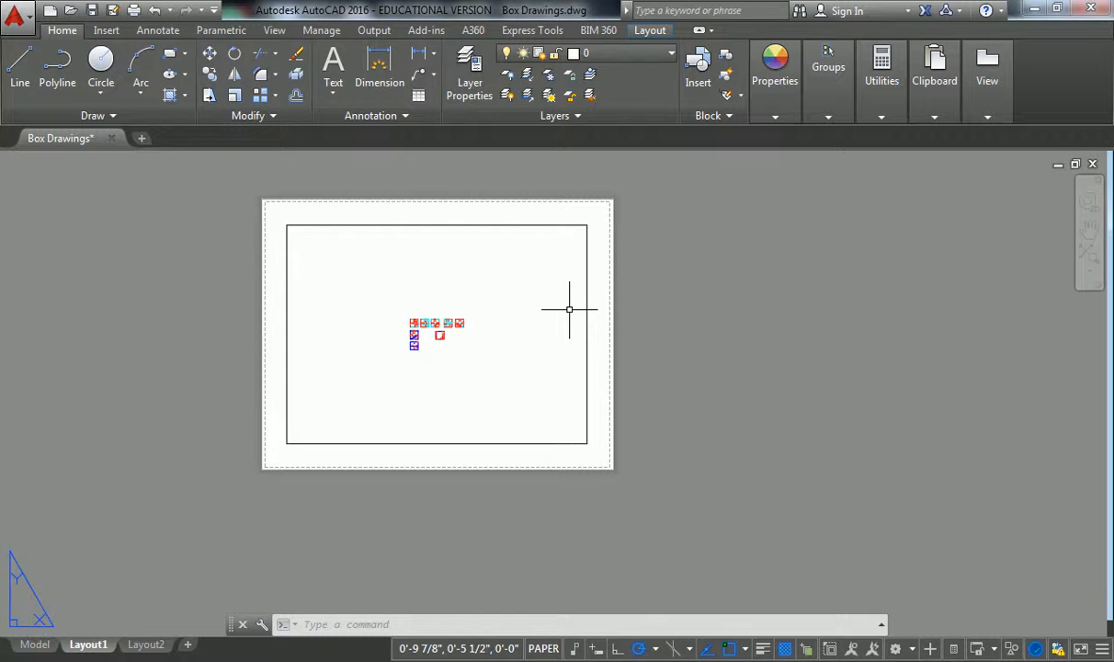
key(Escape)
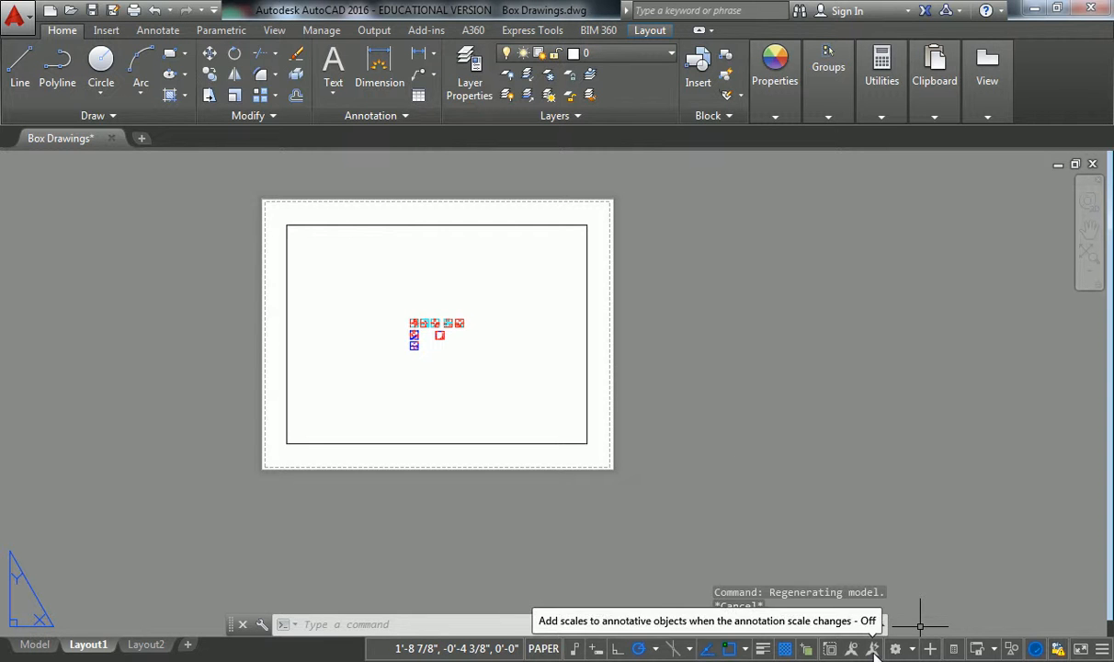
Select the viewport again and set its scale back to 1/4" = 1'-0".
click(587, 309)
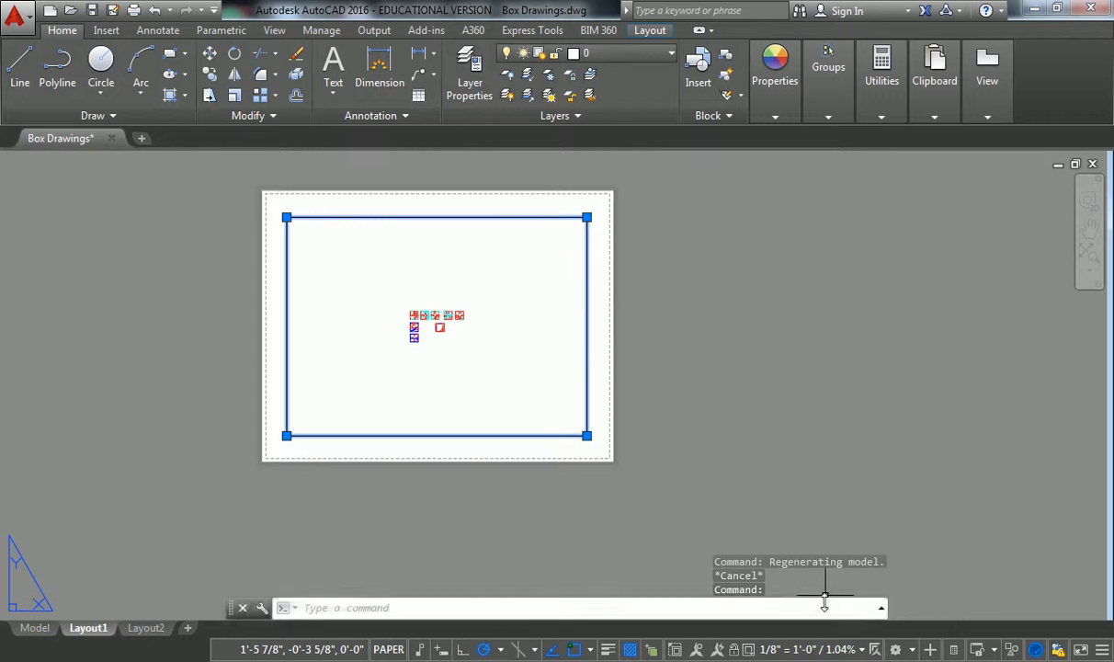
click(817, 650)
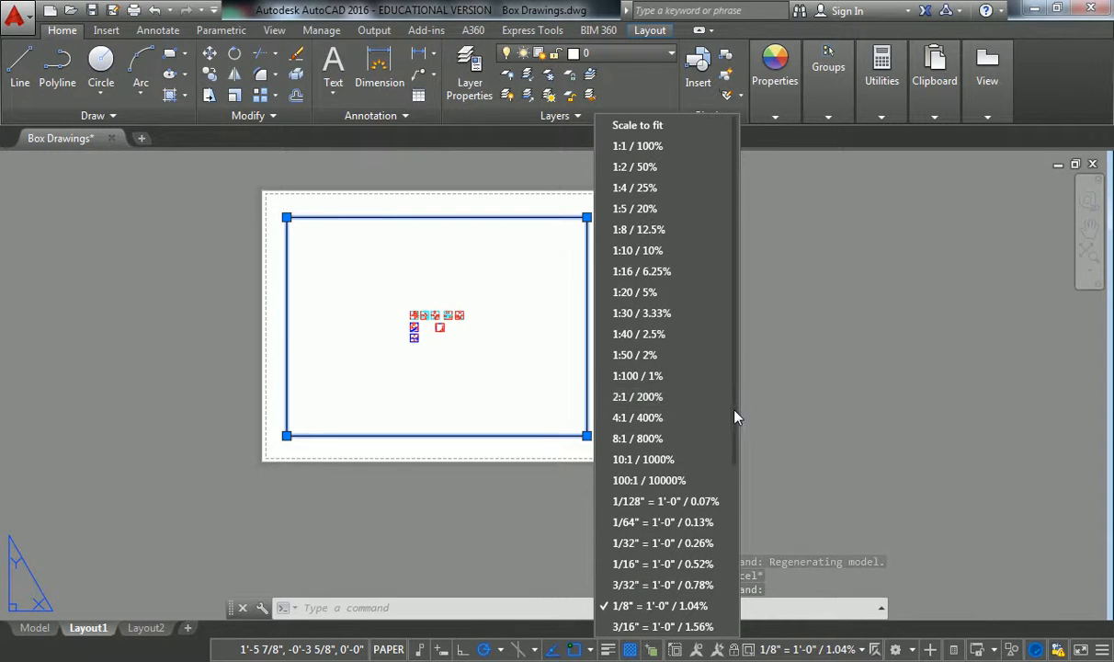
drag(737, 419, 736, 603)
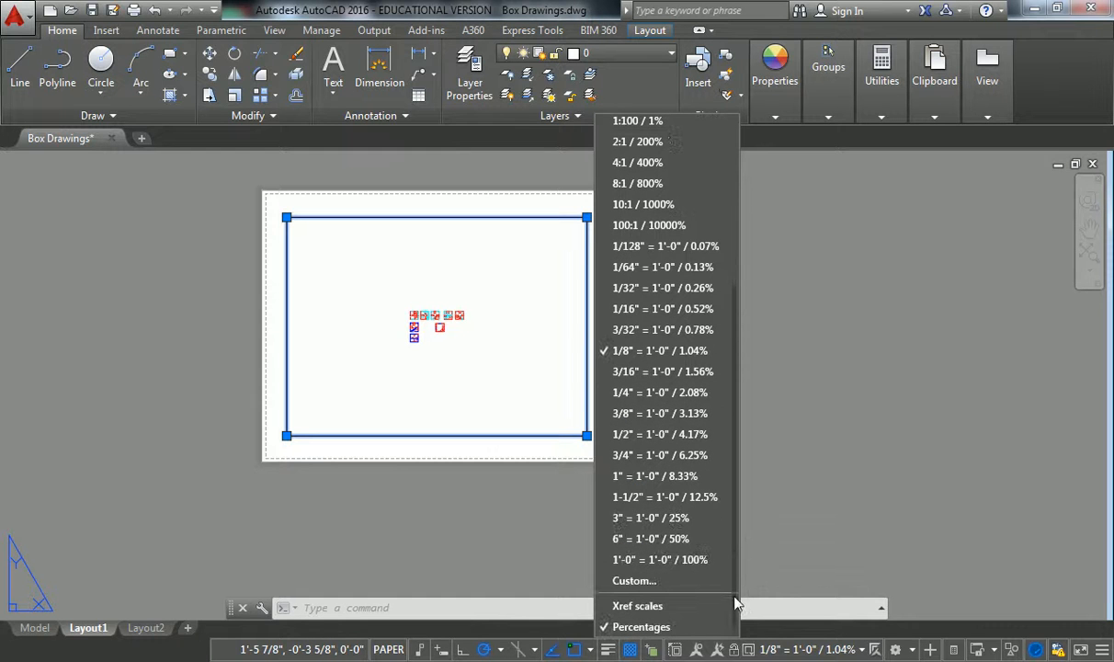
click(626, 393)
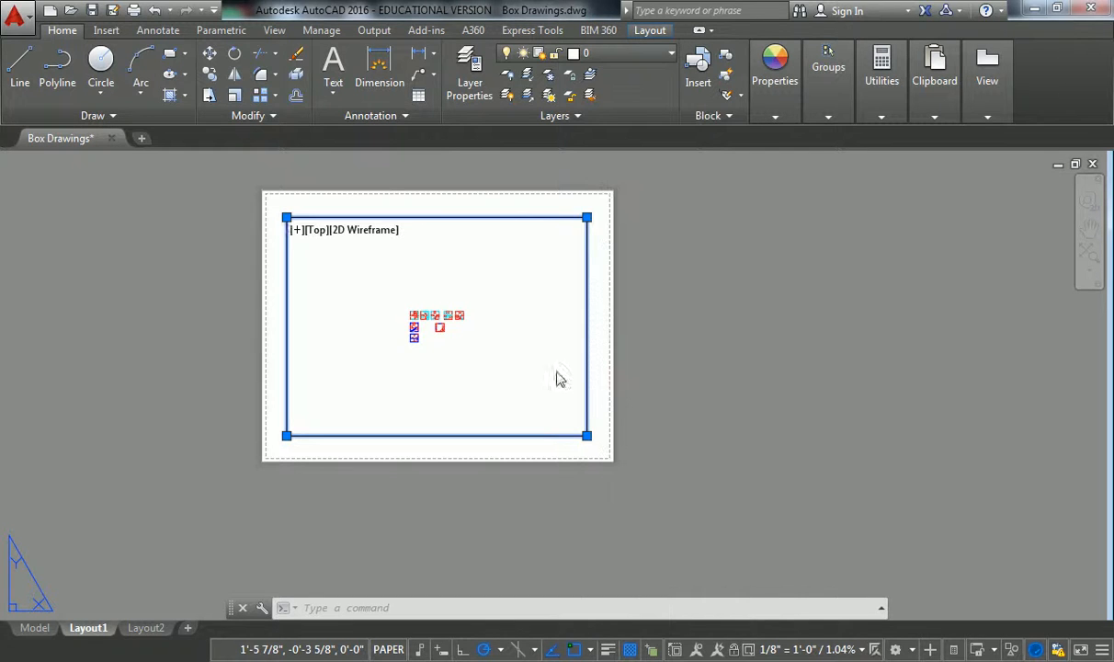
key(Escape)
Activate model space inside the viewport, set its scale to 1/2" = 1'-0", and return to paper space.
scroll(433, 341, up, 2)
scroll(433, 341, down, 2)
middle_drag(454, 320, 447, 345)
double_click(447, 347)
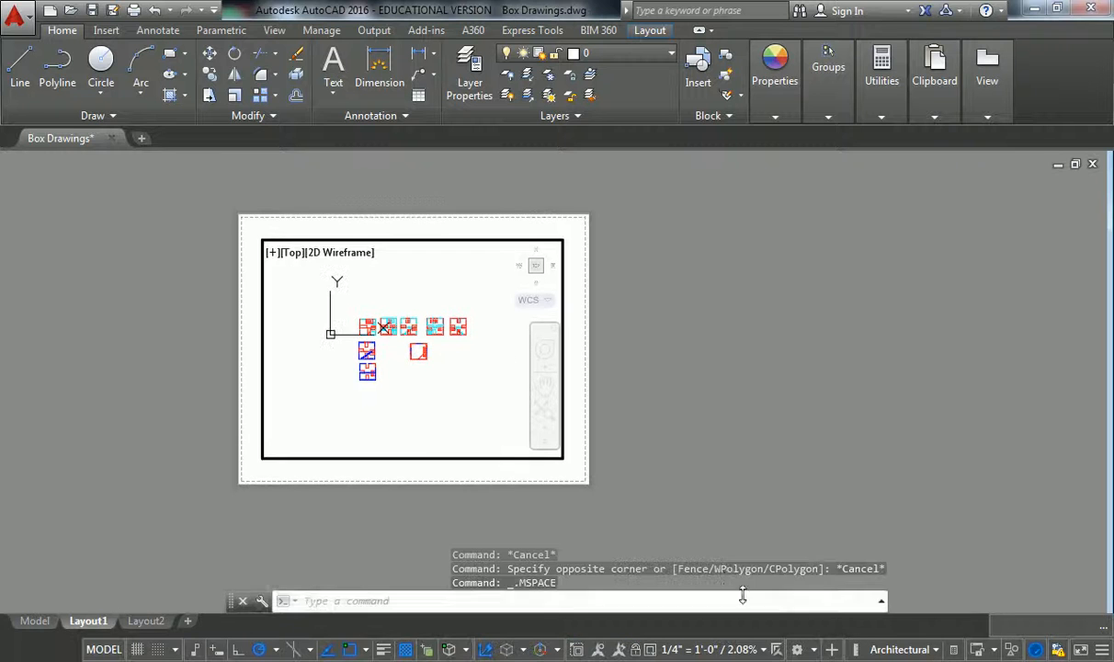
click(732, 649)
scroll(602, 441, down, 1)
scroll(600, 434, down, 2)
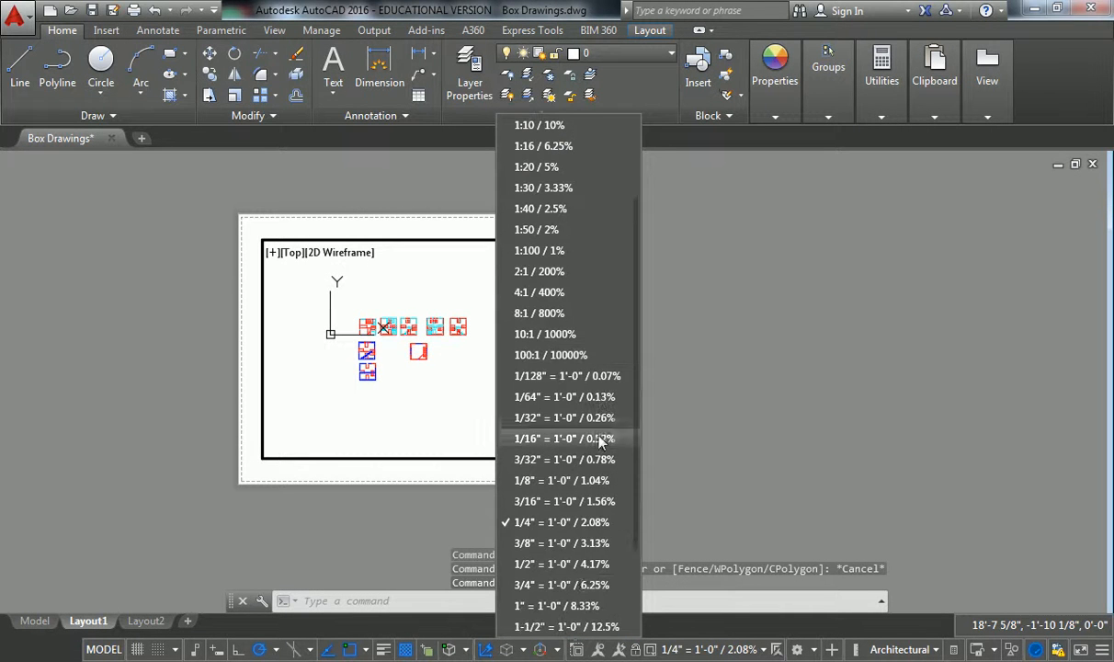
click(572, 566)
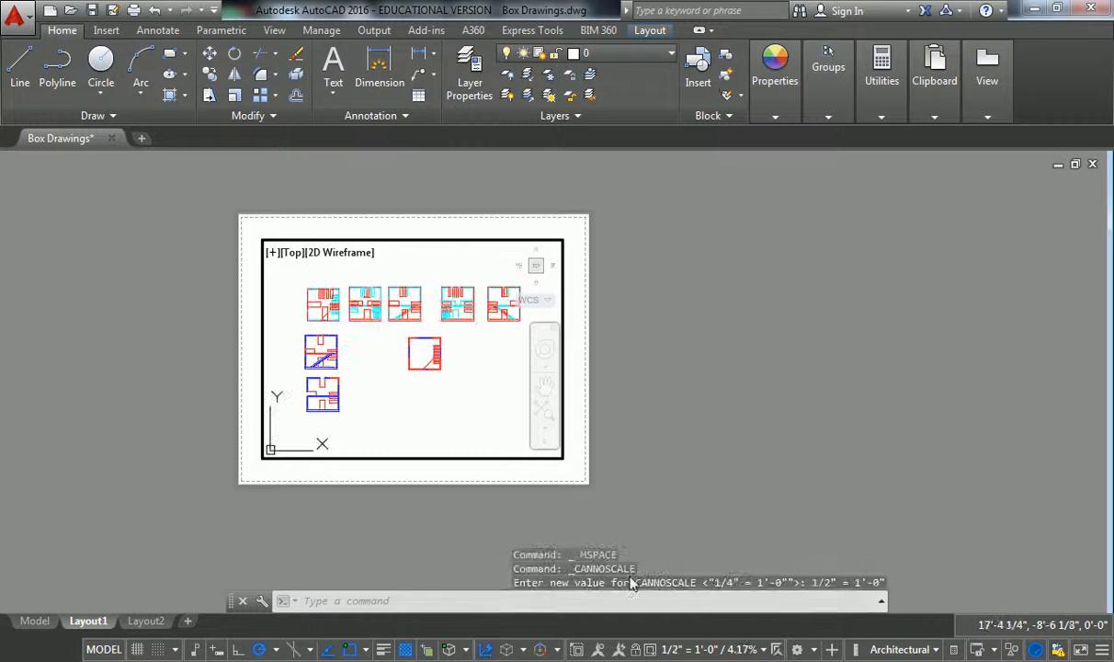
click(720, 649)
key(Escape)
key(Escape)
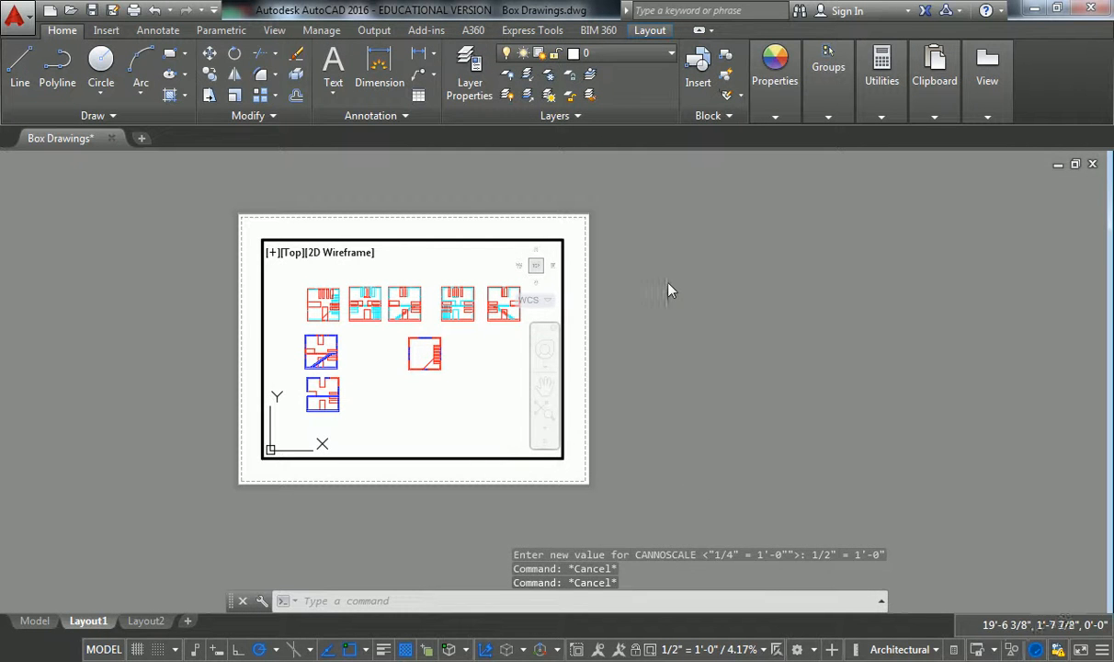
double_click(662, 266)
Measure the width of the Layout1 sheet along its upper edge with the DIST command.
text(dist)
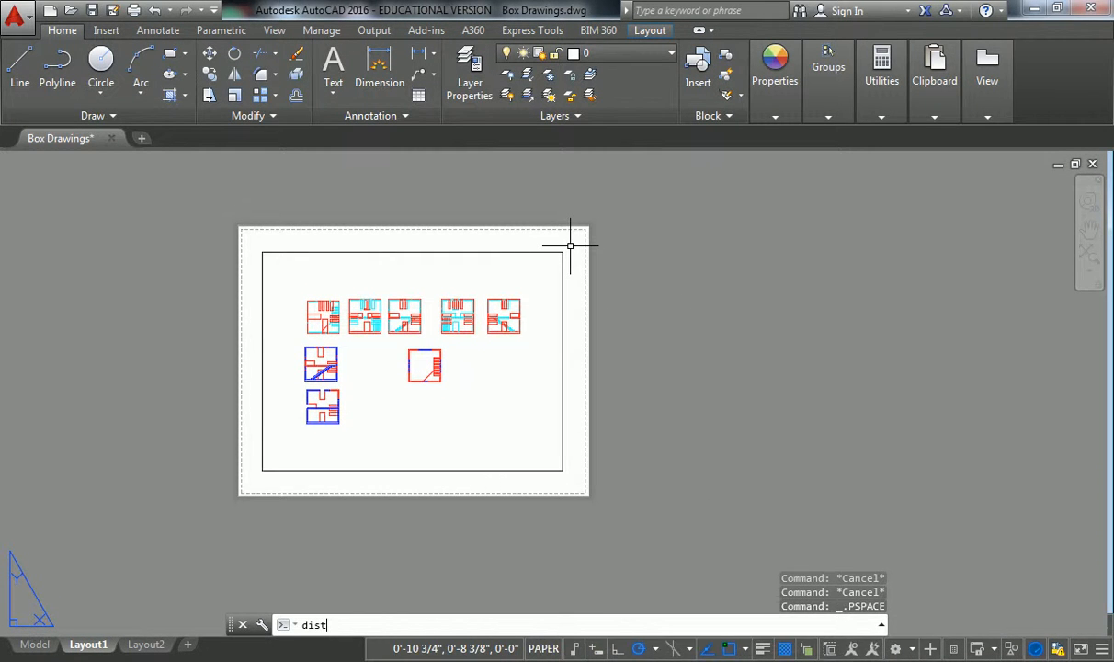
key(Return)
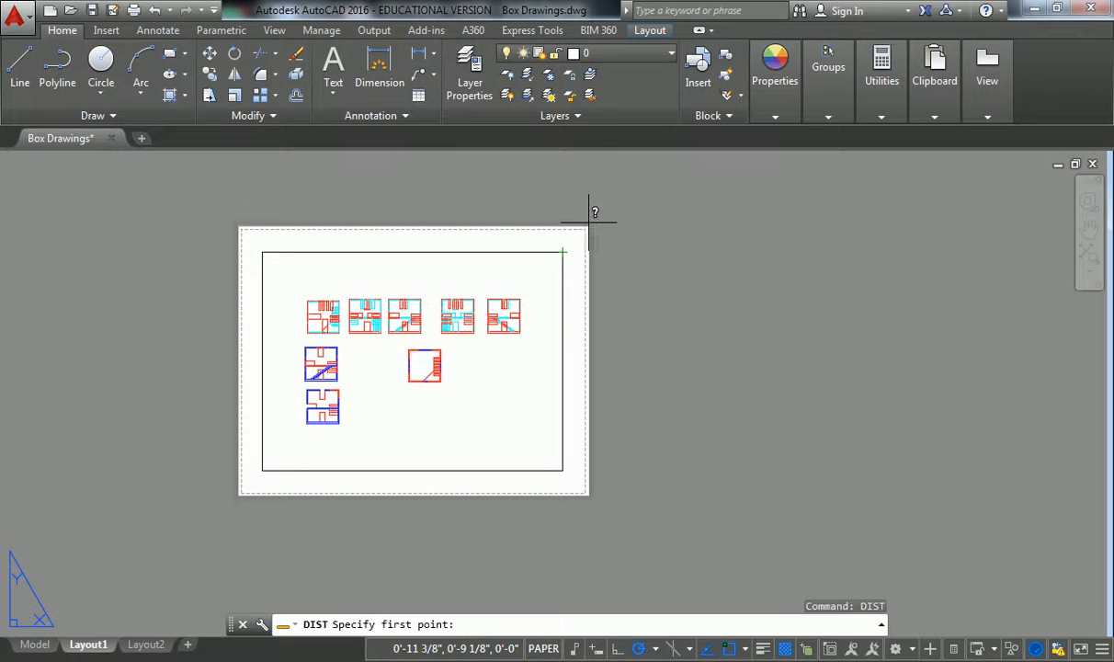
click(588, 227)
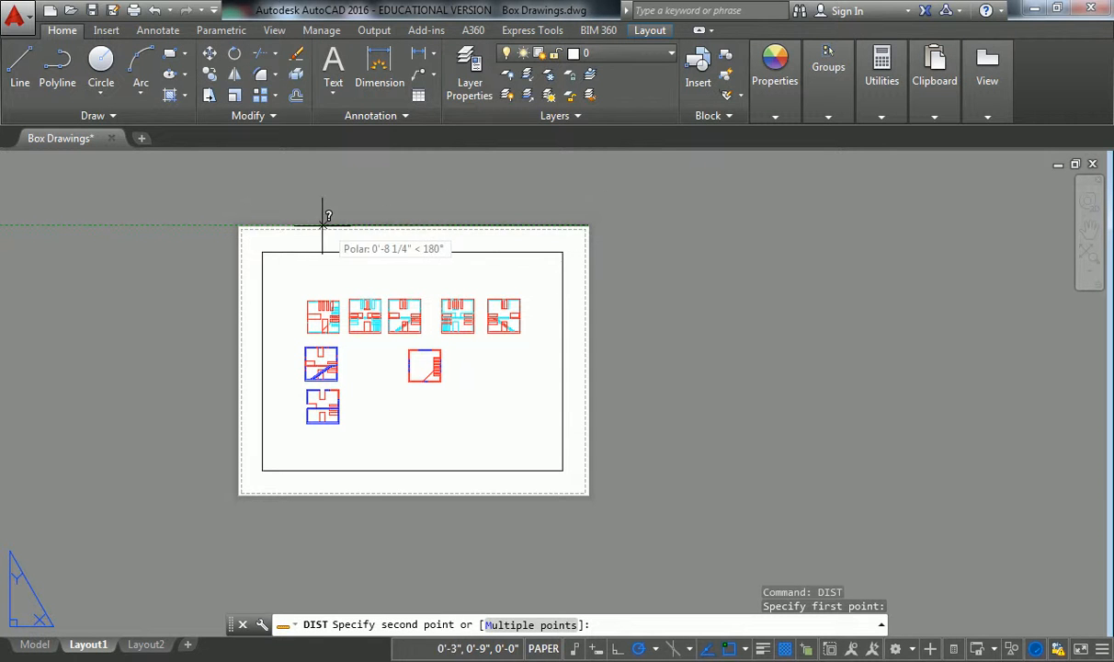
click(236, 226)
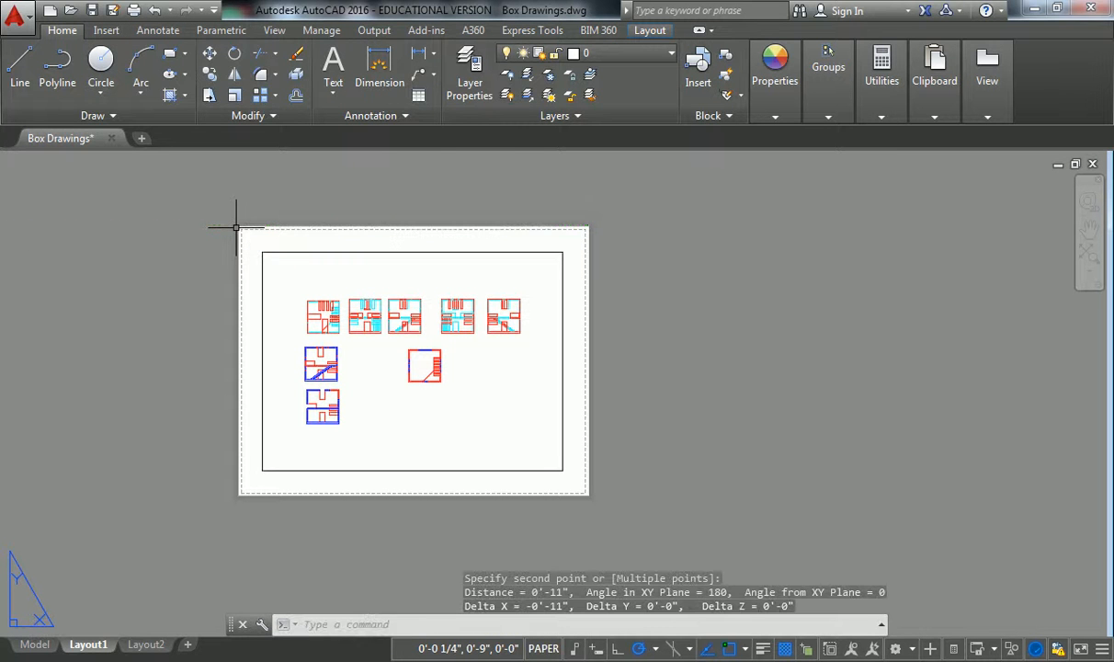
Switch to model space and measure the width of the separate floor plan along its lower edge with DIST.
key(Escape)
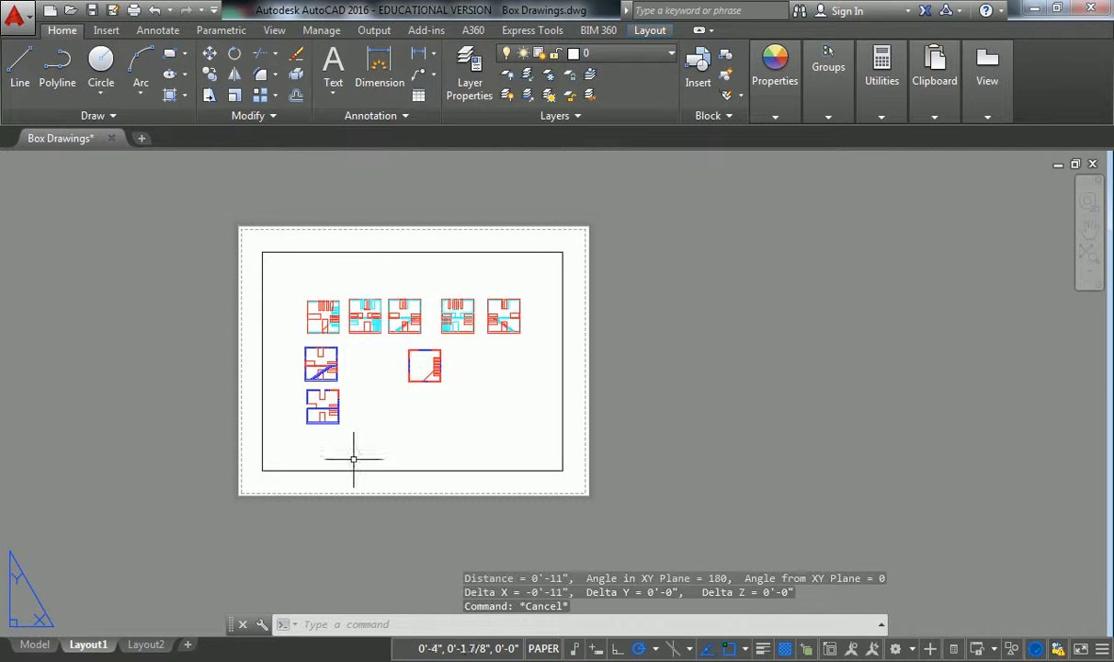
click(35, 644)
scroll(476, 313, up, 4)
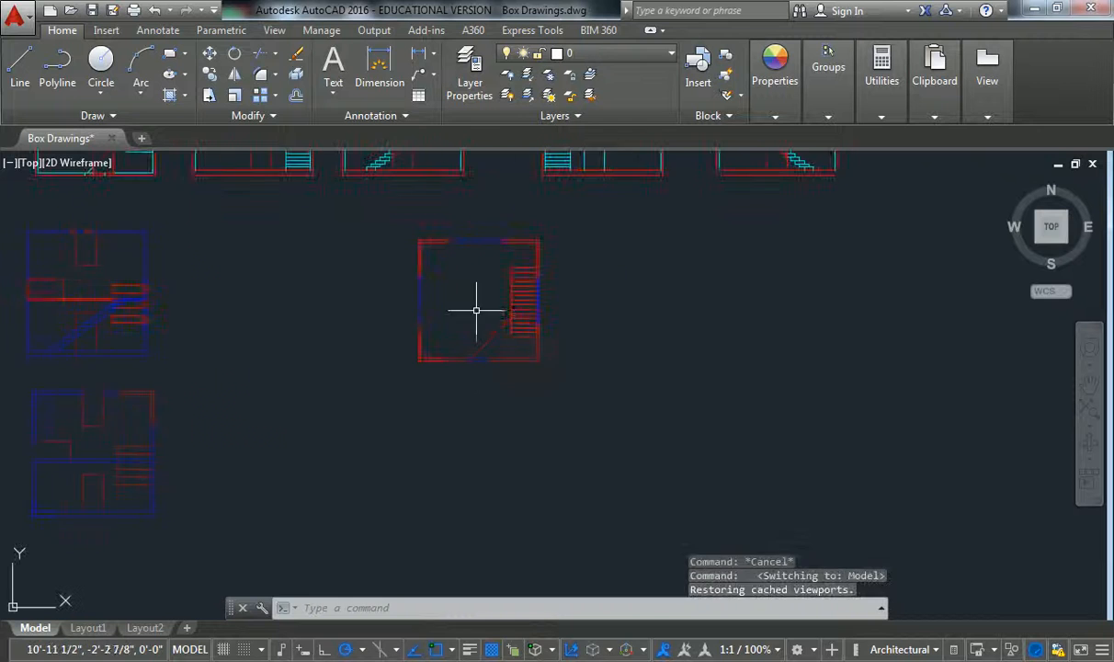
text(dis)
key(Return)
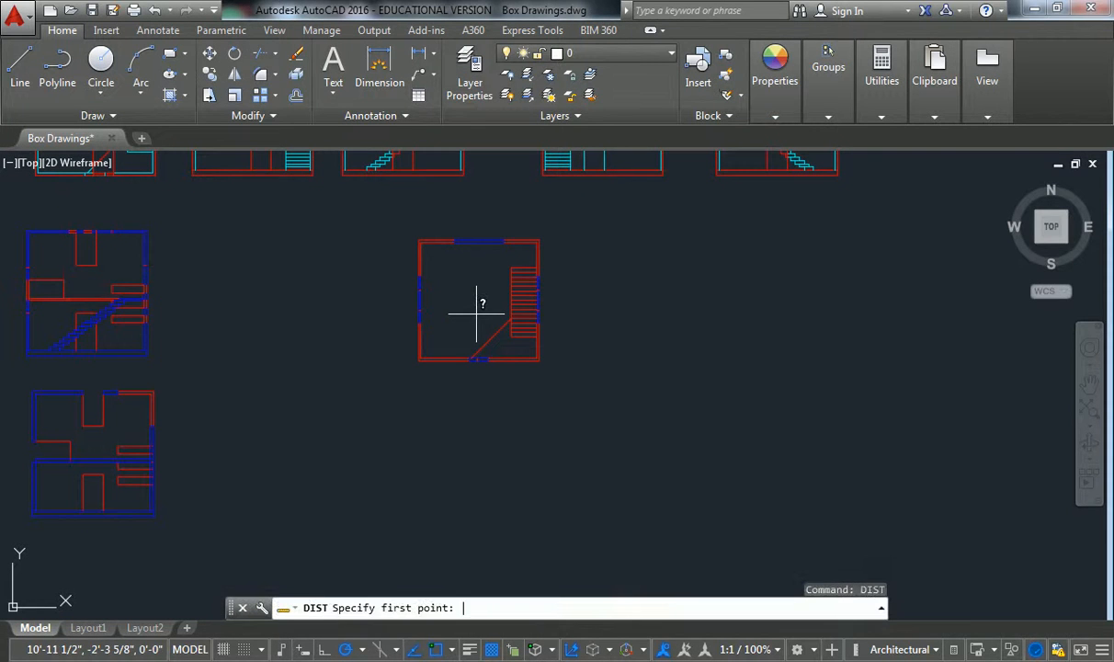
click(418, 359)
click(541, 360)
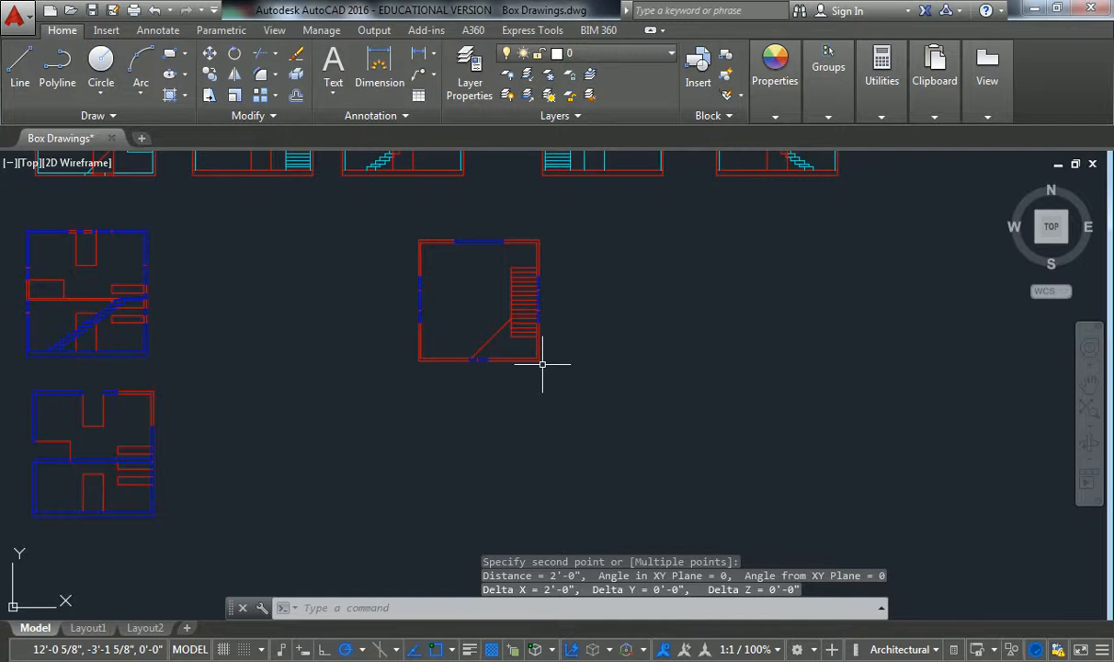
scroll(546, 362, down, 2)
middle_drag(599, 337, 669, 384)
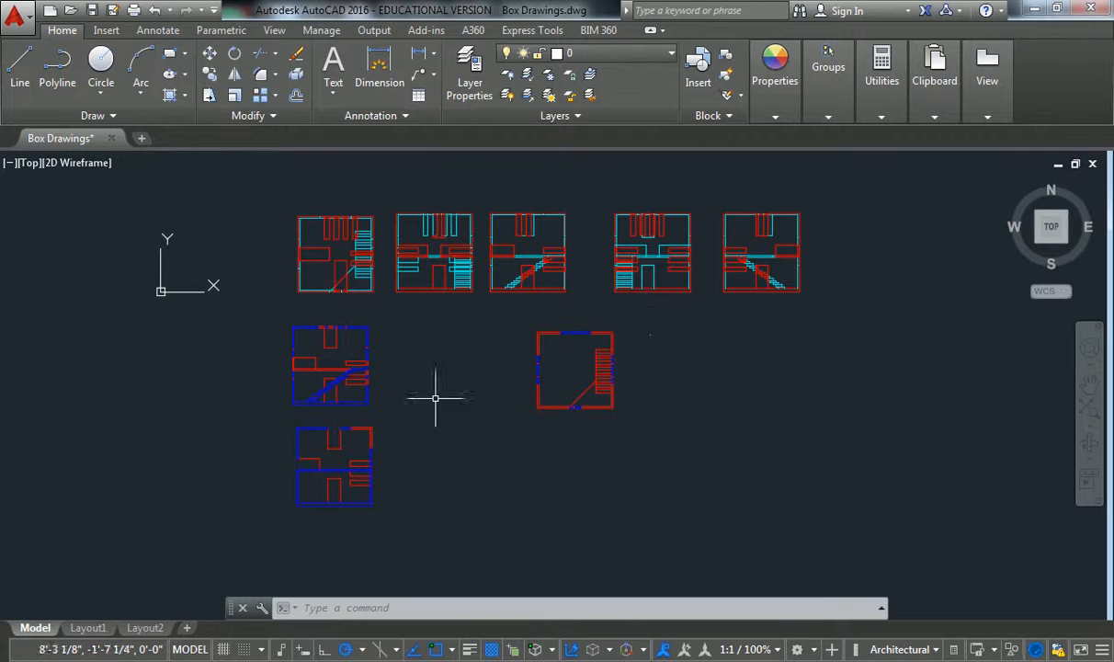
Switch to Rhinoceros and measure the upper edge of the third drawing in the top row with Distance.
key(alt+Tab)
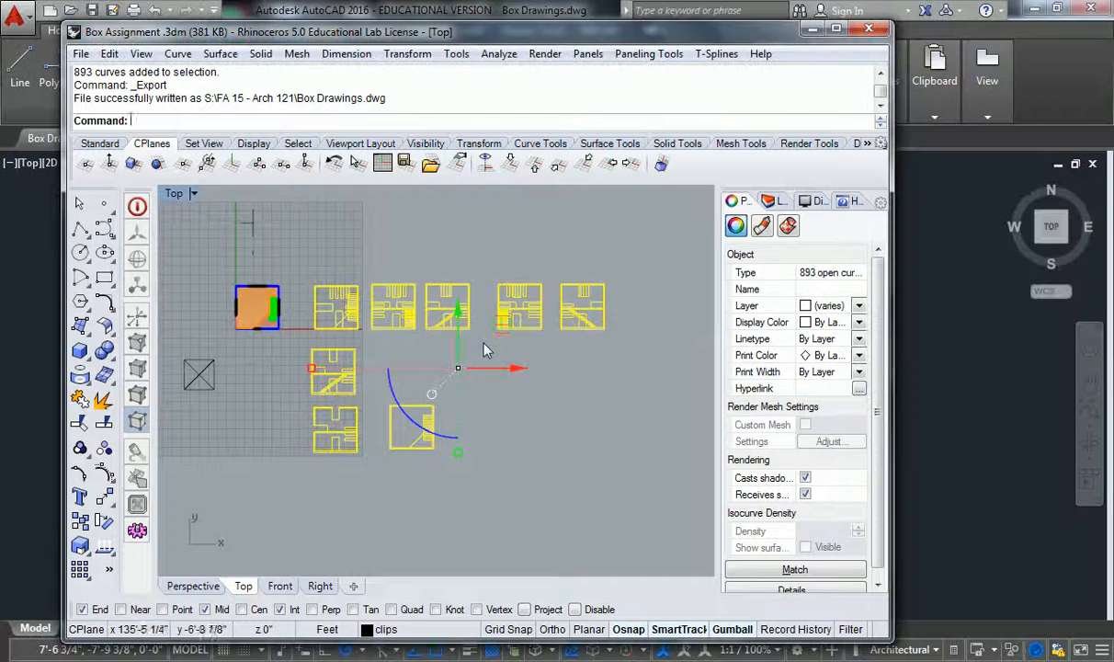
click(446, 282)
text(Distance)
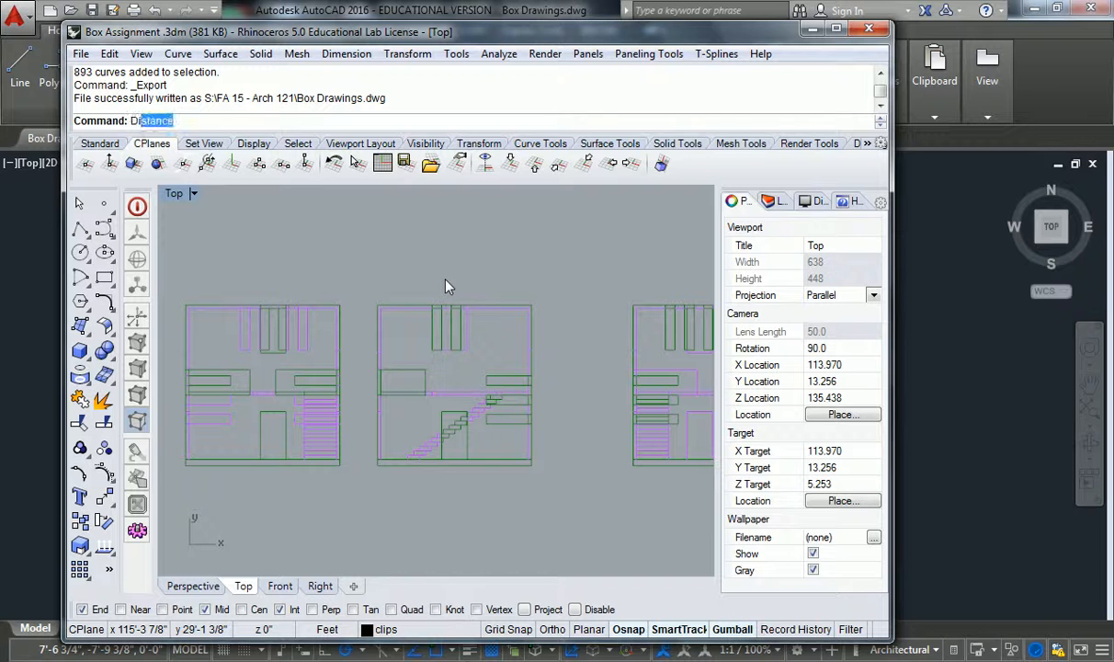
key(Return)
click(377, 305)
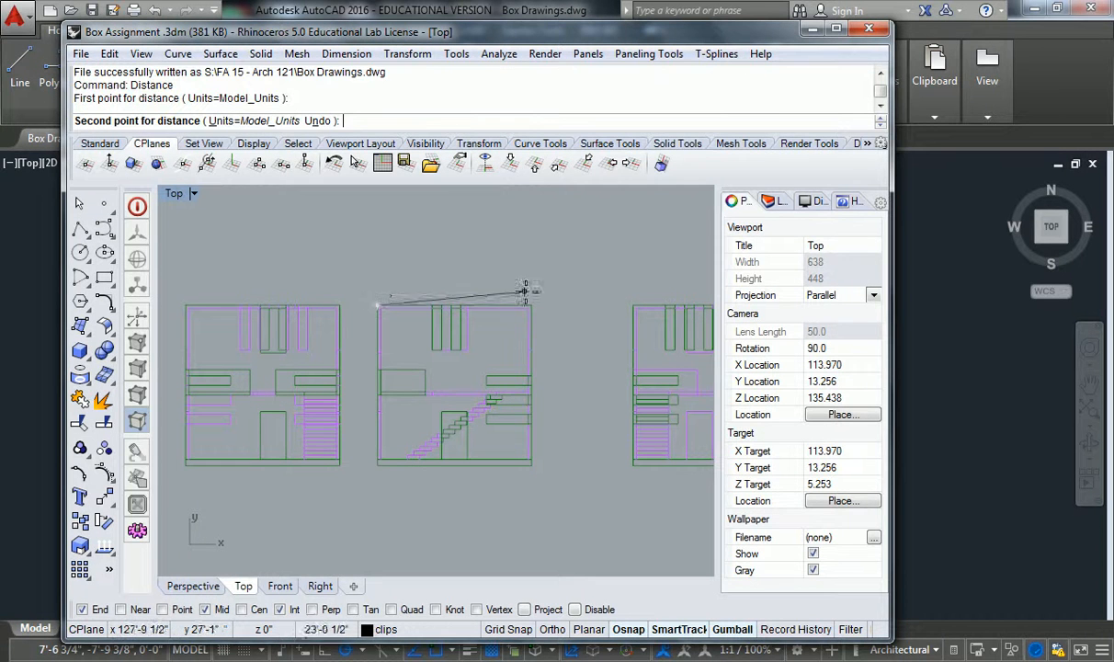
click(536, 310)
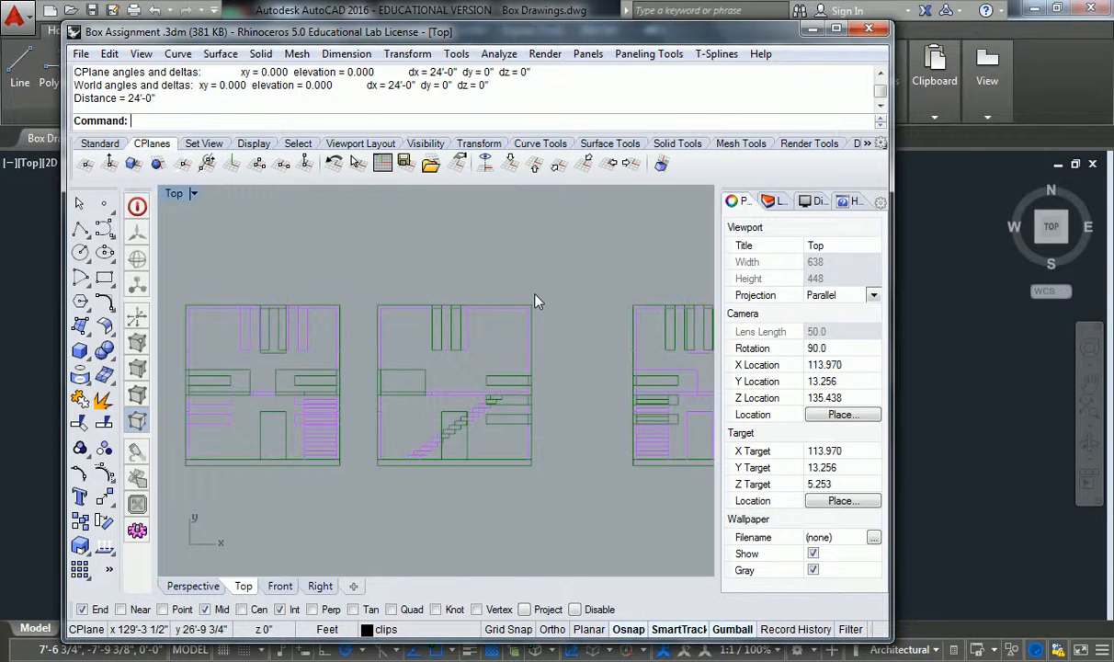
scroll(472, 235, down, 2)
scroll(477, 267, down, 3)
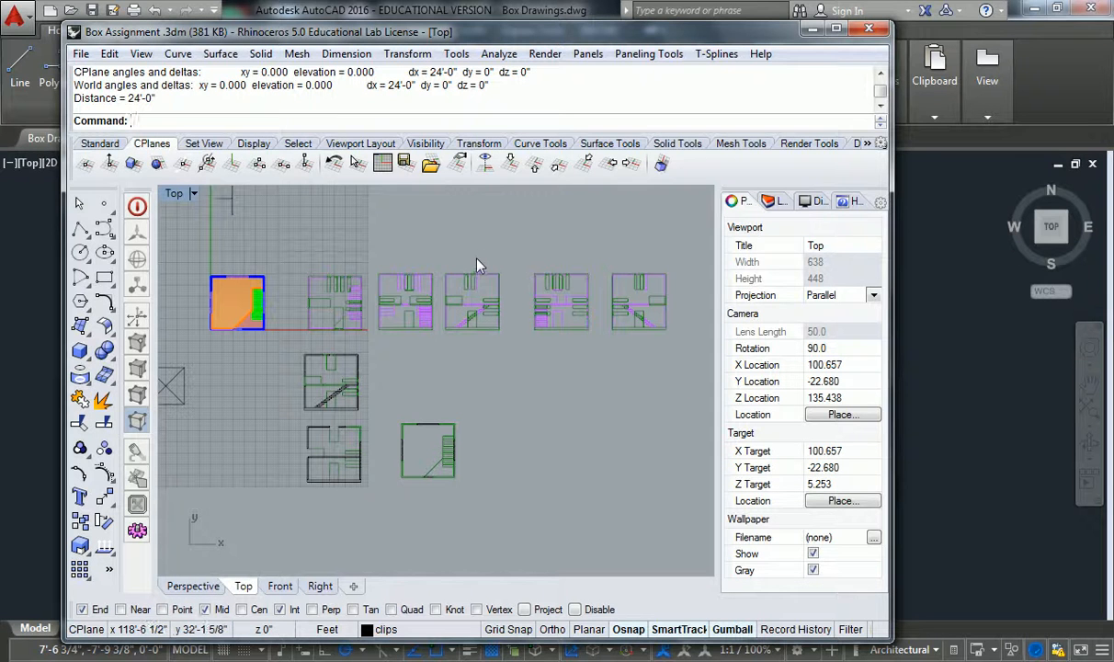
Return to AutoCAD and measure the upper edge of the first drawing in the top row with DIST.
click(968, 415)
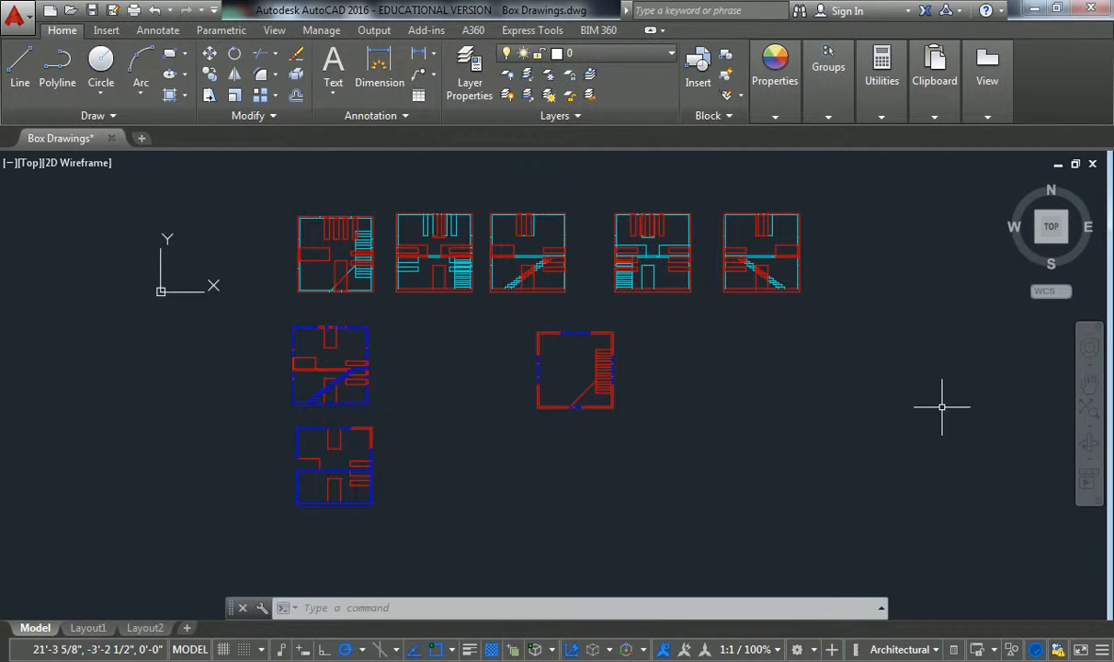
middle_drag(639, 319, 584, 312)
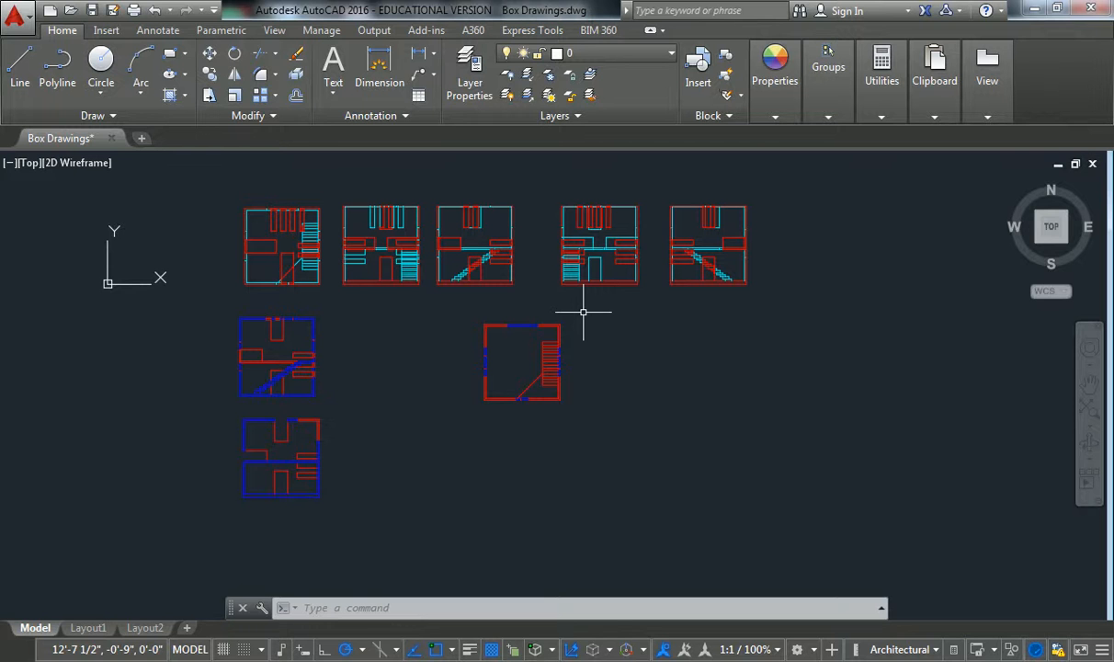
scroll(317, 203, up, 6)
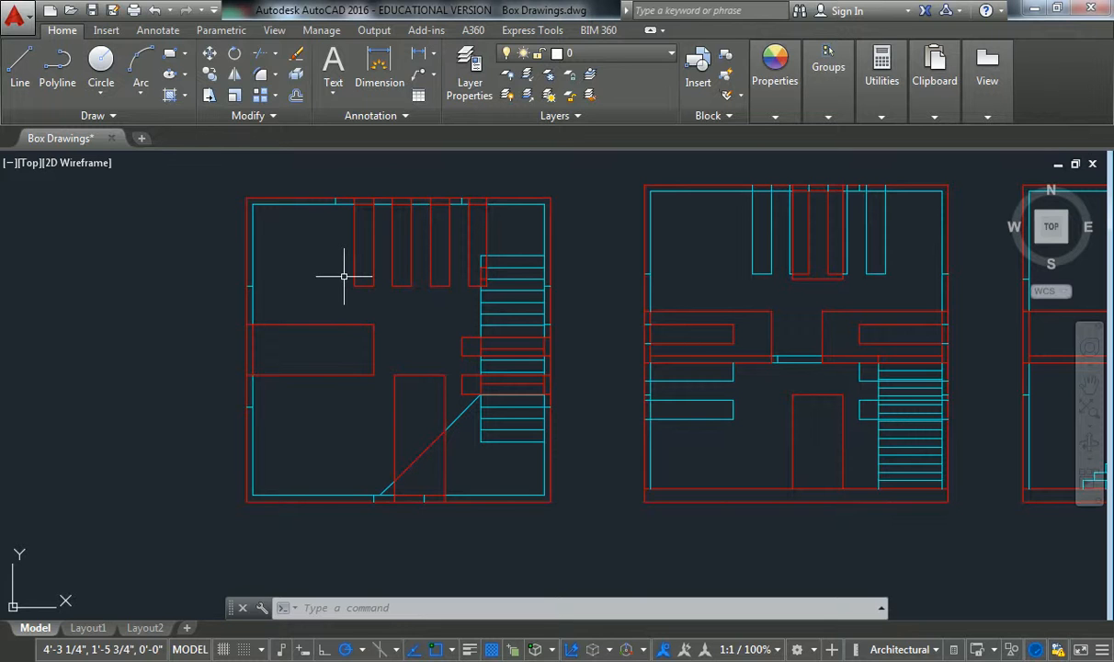
text(dis)
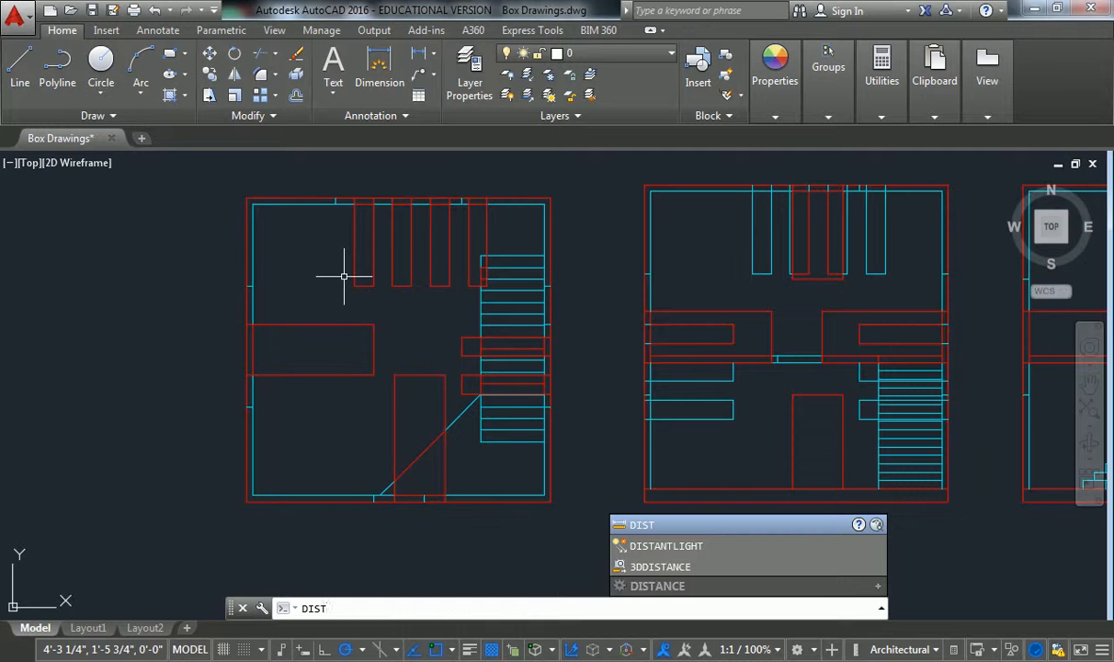
key(Return)
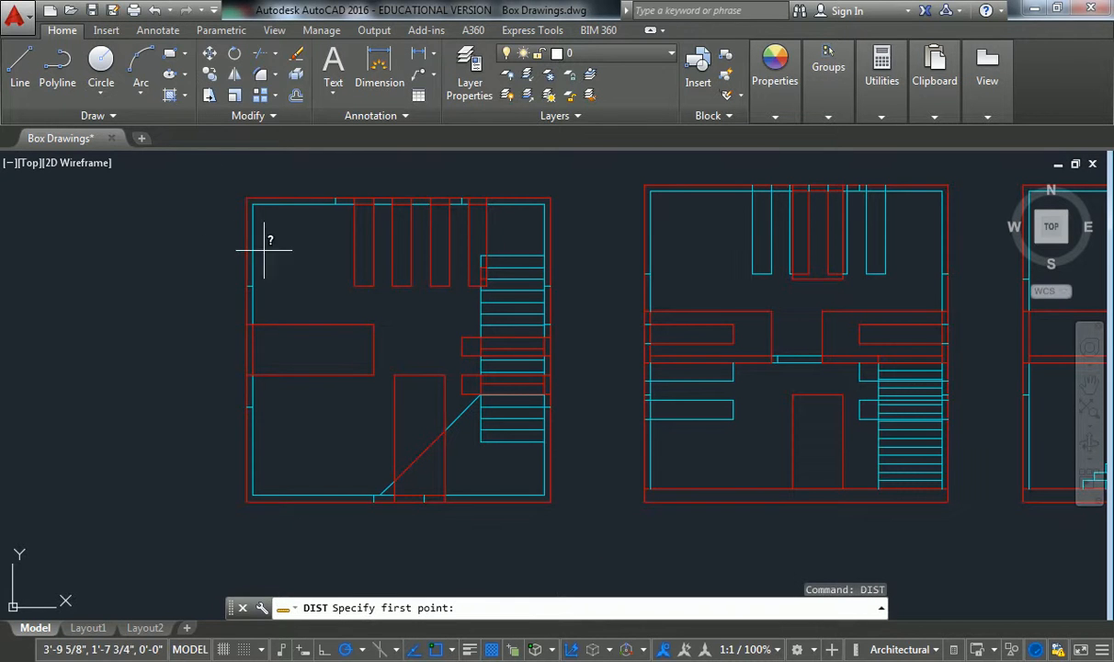
click(247, 197)
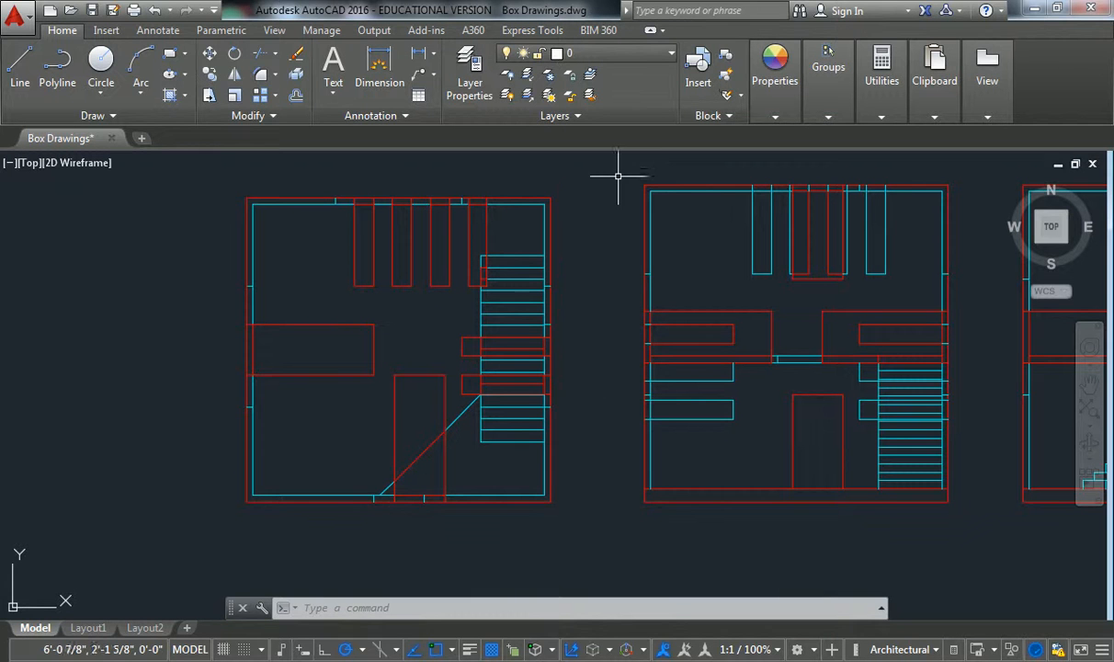
key(Escape)
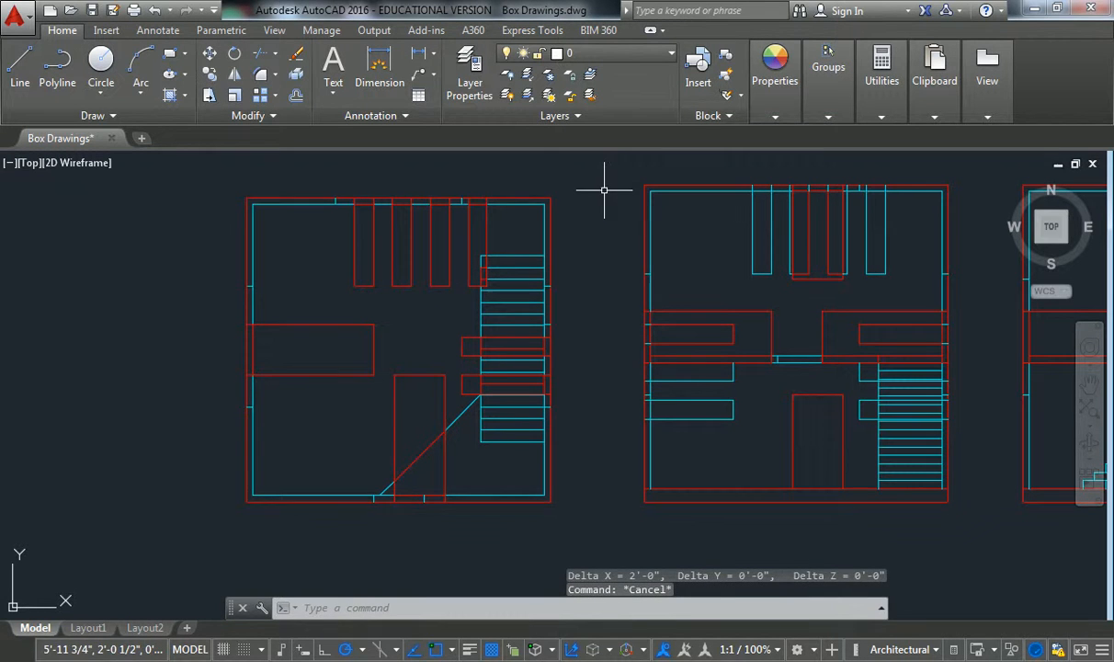
key(Escape)
Switch to Rhinoceros, select all the 2D drawings, and check the DWG export options without exporting.
key(alt+Tab)
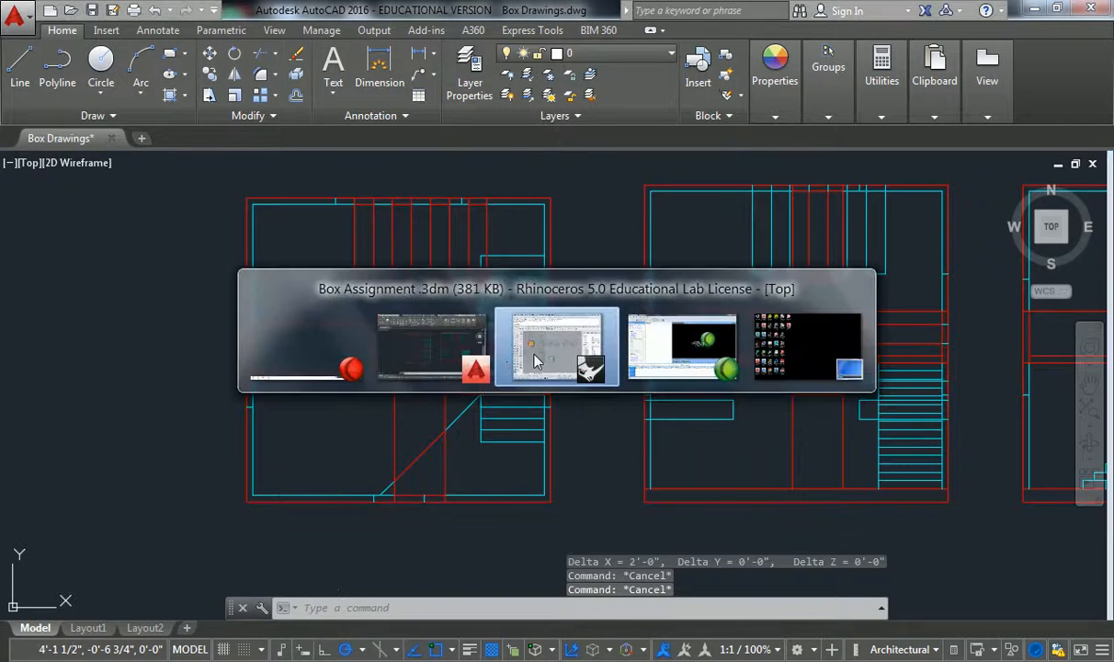
drag(302, 221, 691, 538)
text(Export)
key(Return)
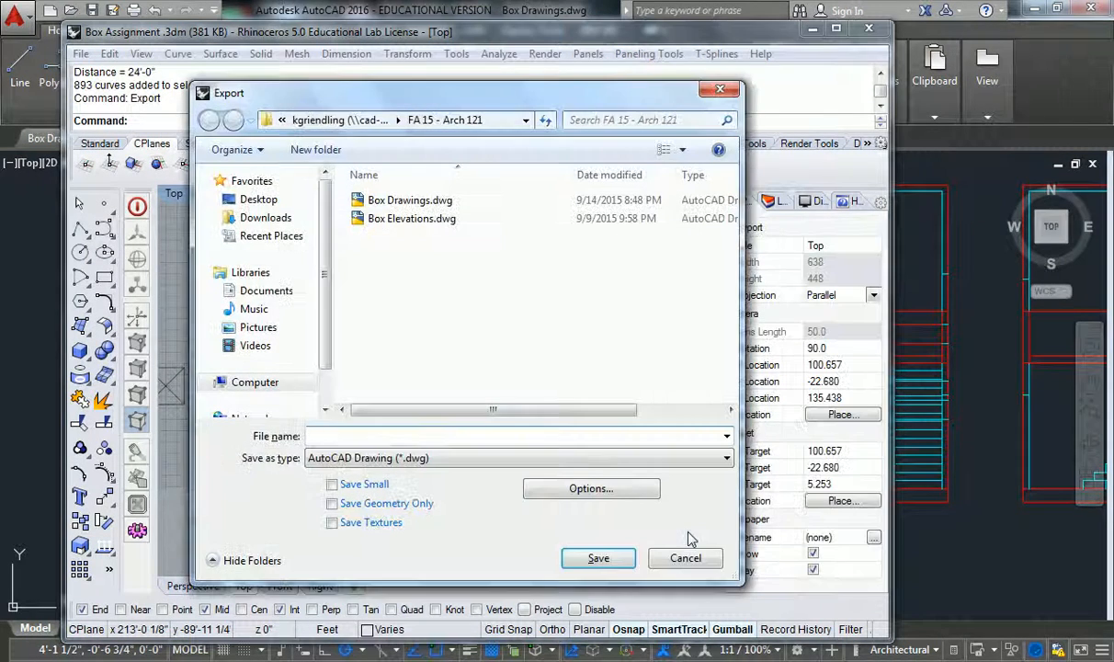
click(576, 496)
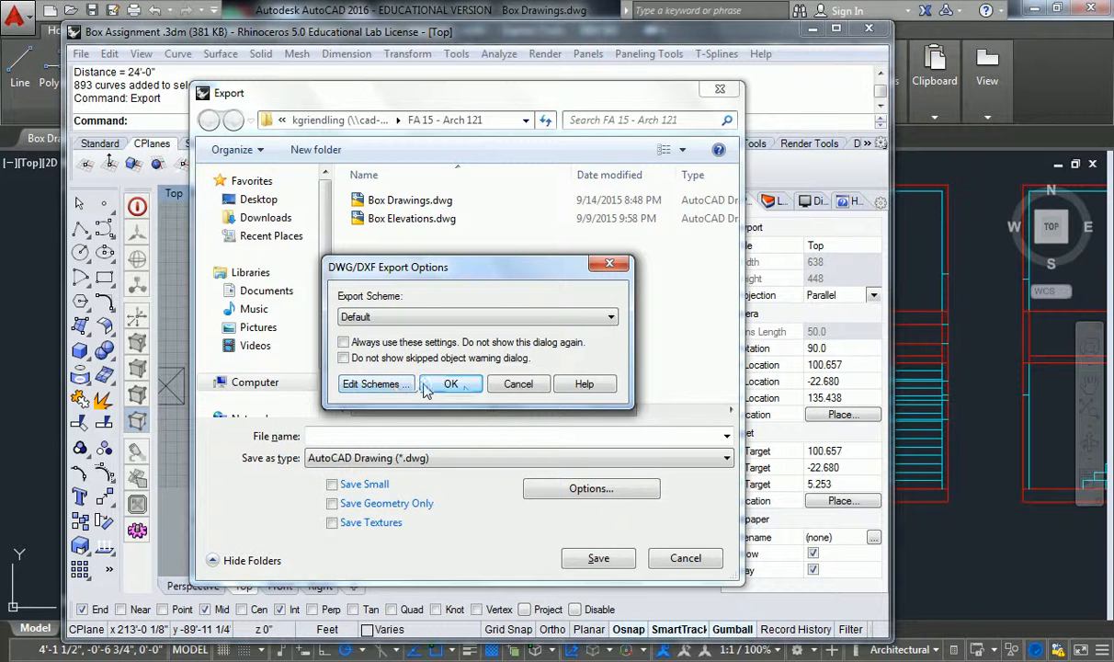
click(516, 384)
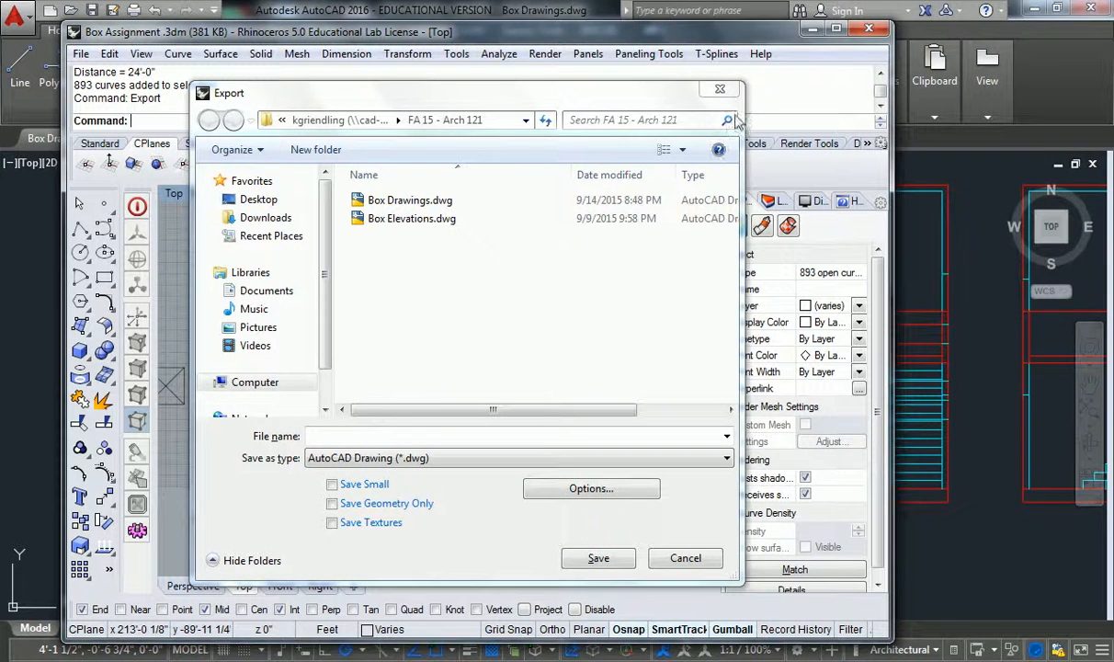
click(719, 89)
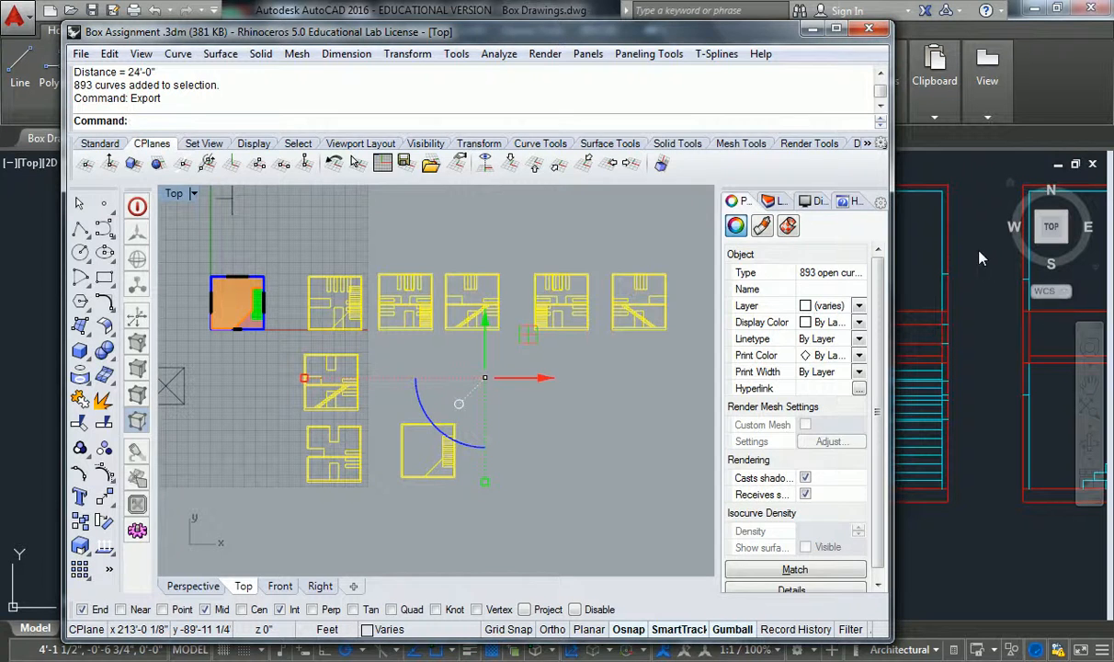
Return to the Box Drawings model space in AutoCAD and show all the drawings together.
click(812, 31)
scroll(634, 268, down, 3)
mouse_move(632, 272)
middle_down()
mouse_move(339, 256)
mouse_move(425, 269)
mouse_move(472, 234)
middle_up()
scroll(368, 260, down, 2)
scroll(426, 269, up, 2)
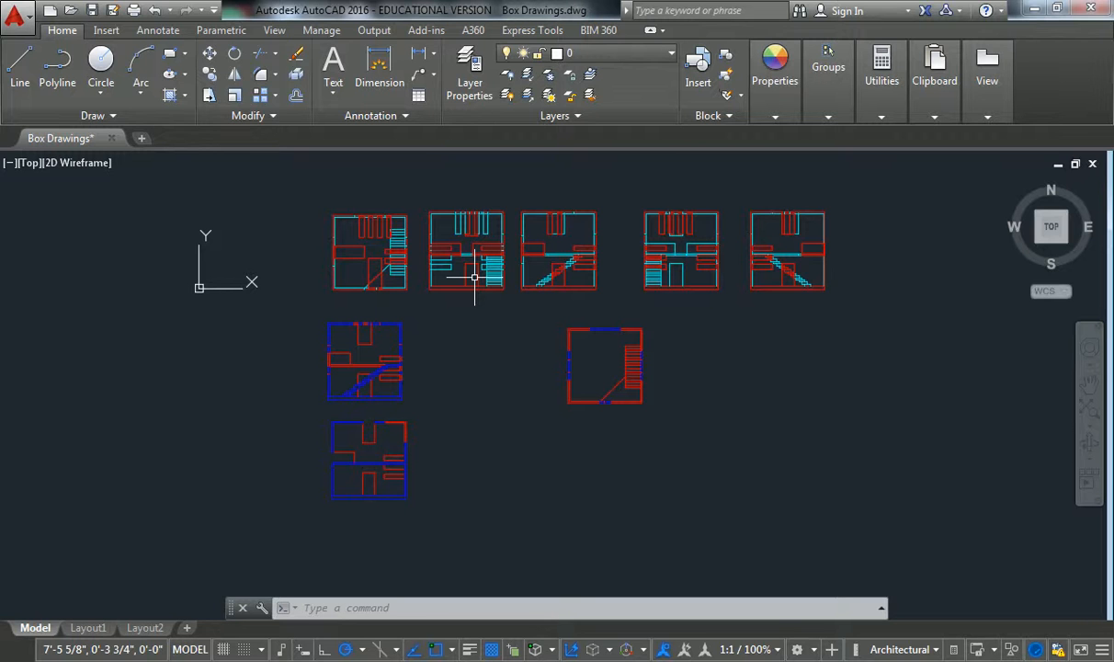
middle_drag(518, 245, 475, 258)
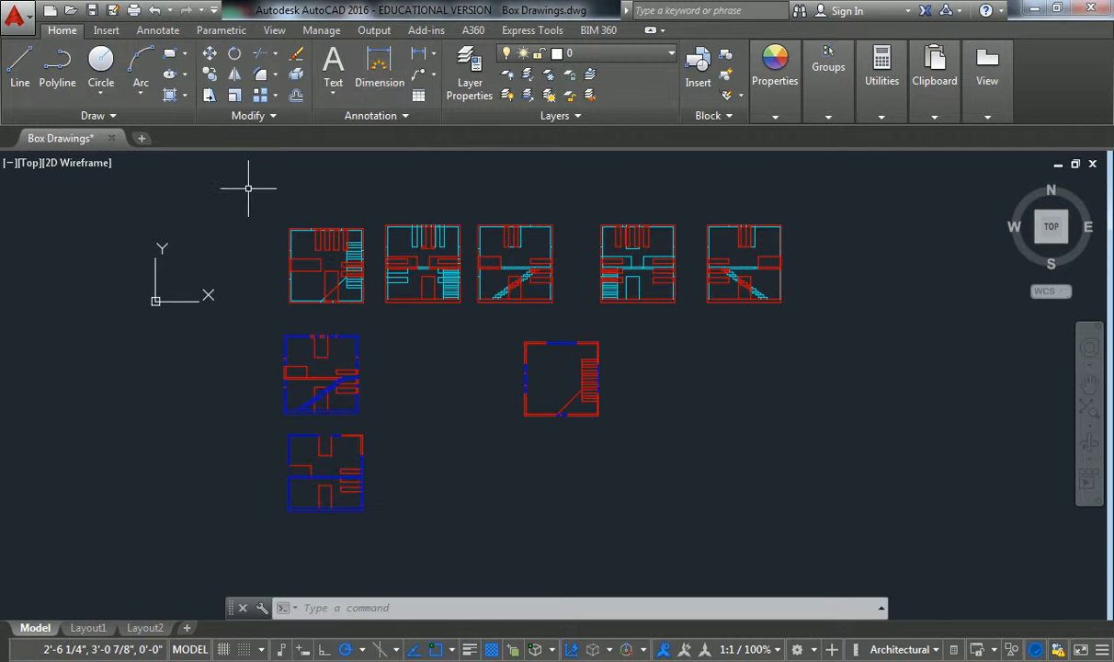
text(scale)
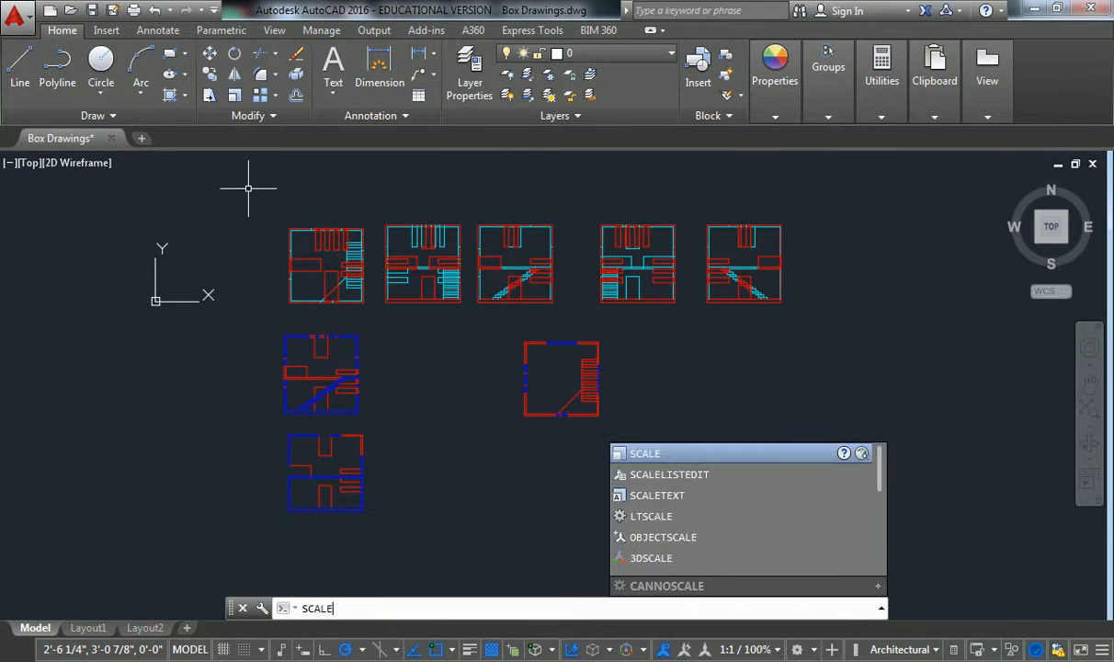
key(Return)
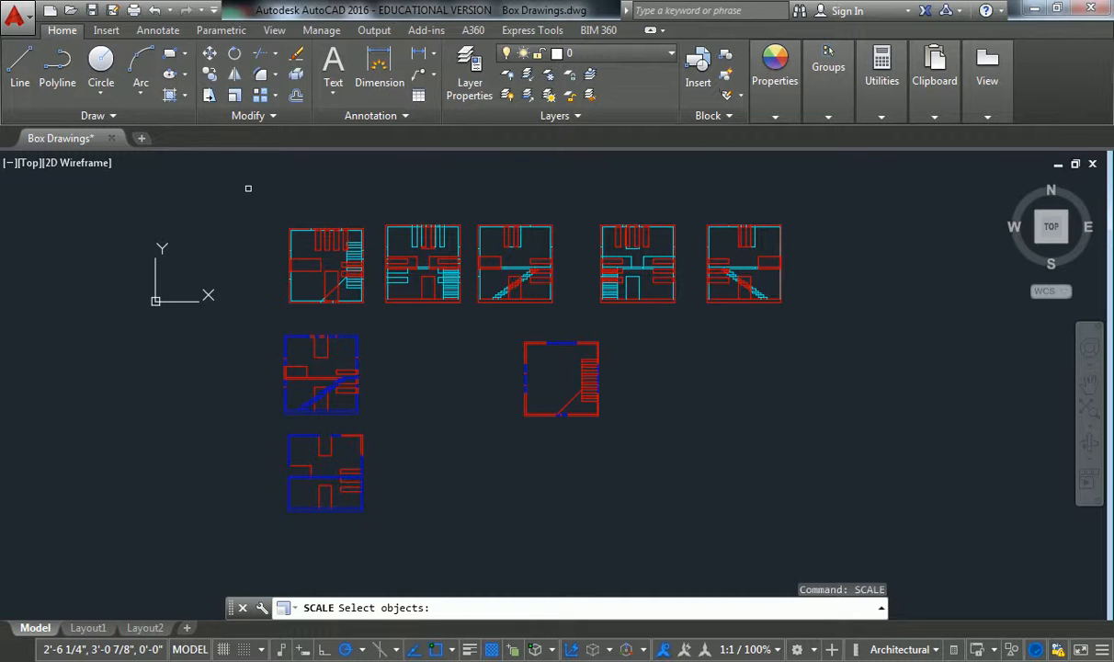
click(247, 185)
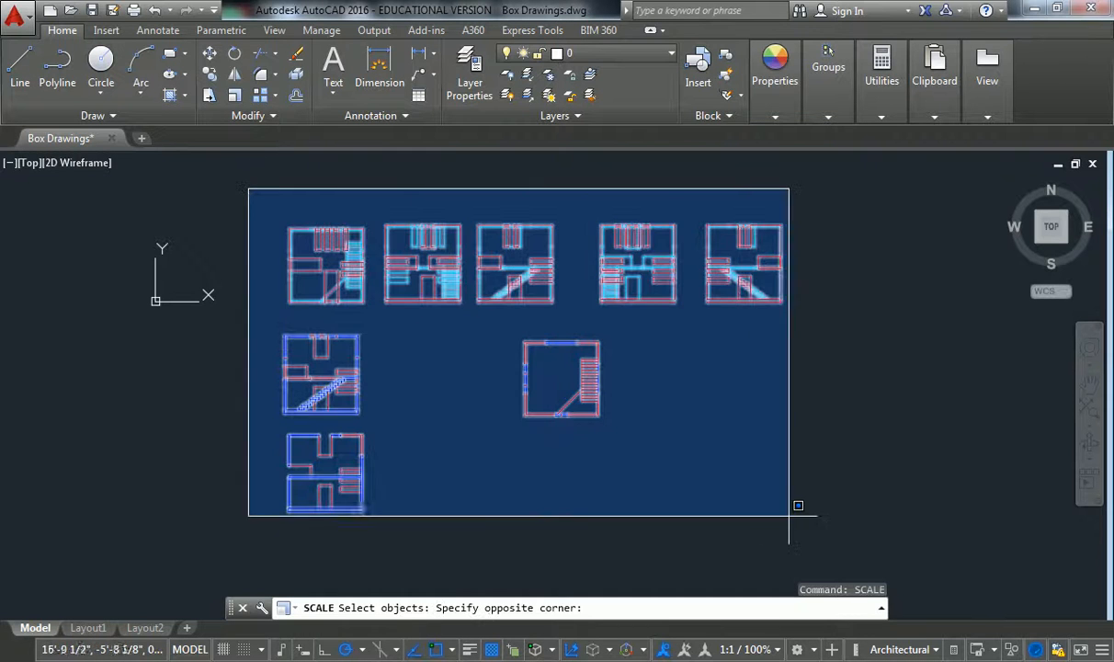
click(850, 537)
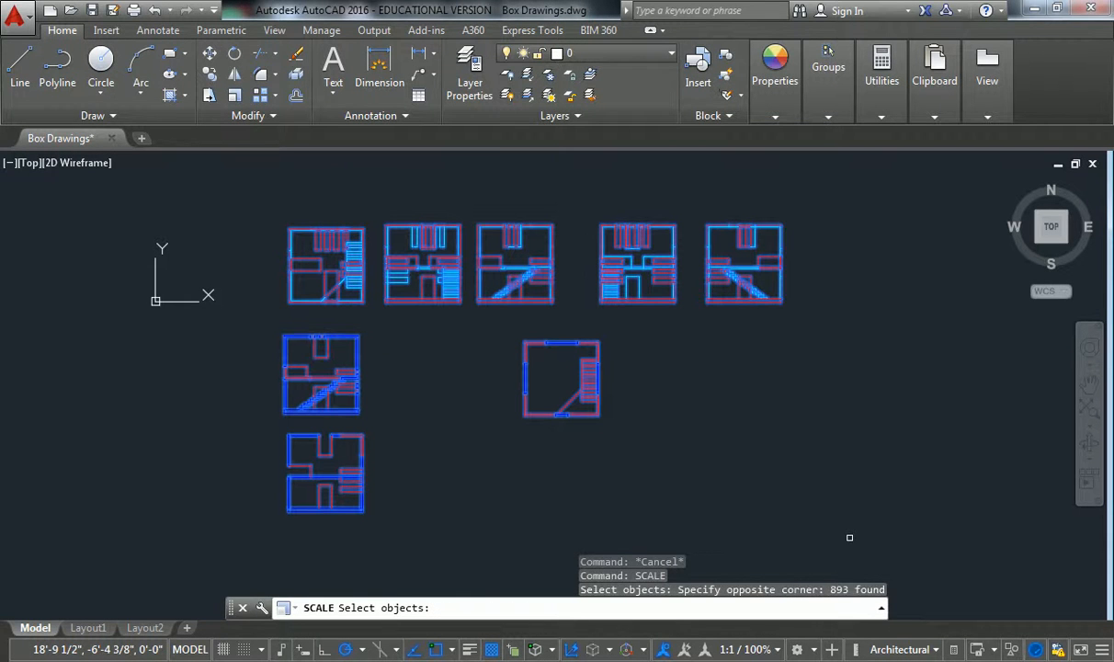
key(Return)
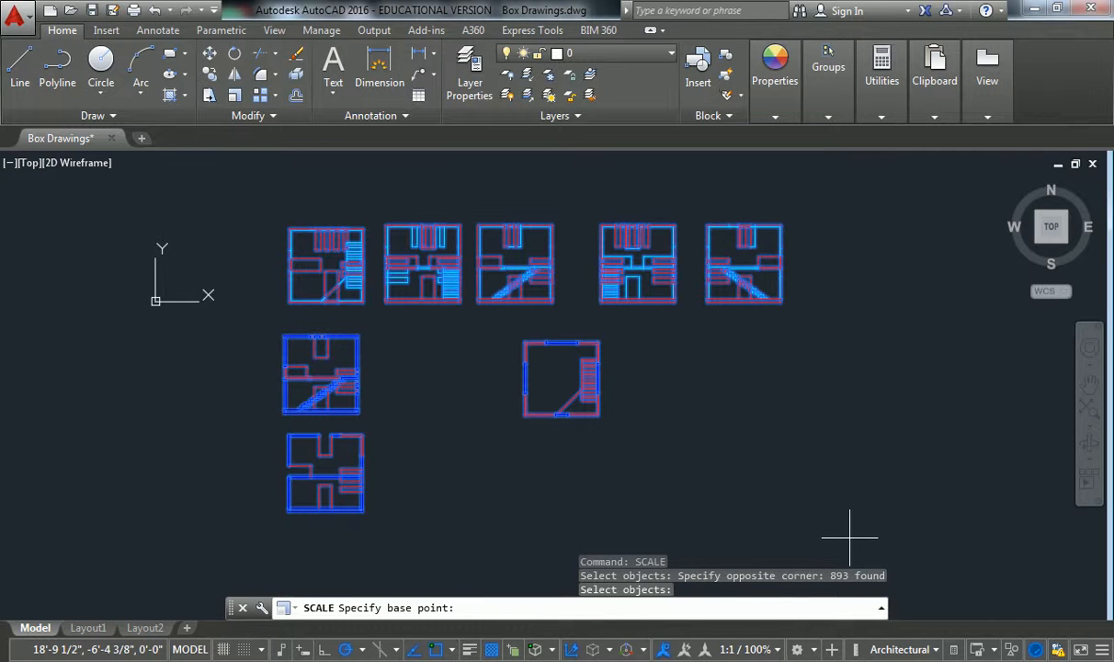
click(290, 301)
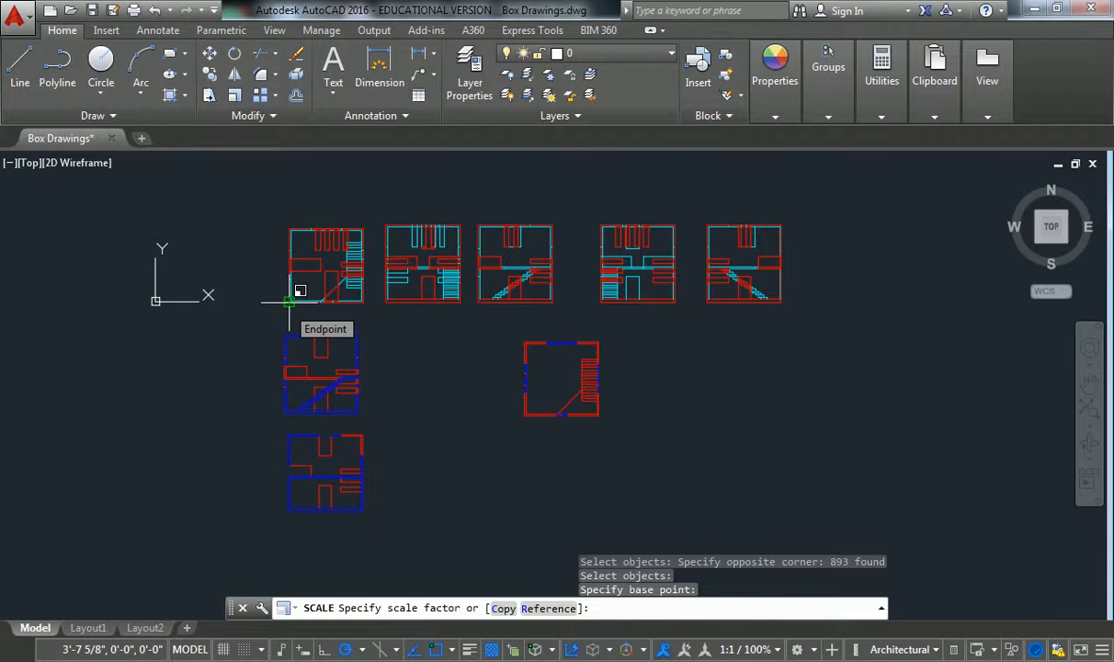
key(Escape)
mouse_move(252, 182)
mouse_down()
mouse_move(611, 292)
mouse_move(801, 194)
mouse_move(900, 385)
mouse_move(510, 299)
mouse_move(254, 383)
mouse_move(671, 211)
mouse_move(156, 313)
mouse_move(497, 410)
mouse_move(748, 170)
mouse_move(459, 374)
mouse_move(726, 403)
mouse_up()
key(Escape)
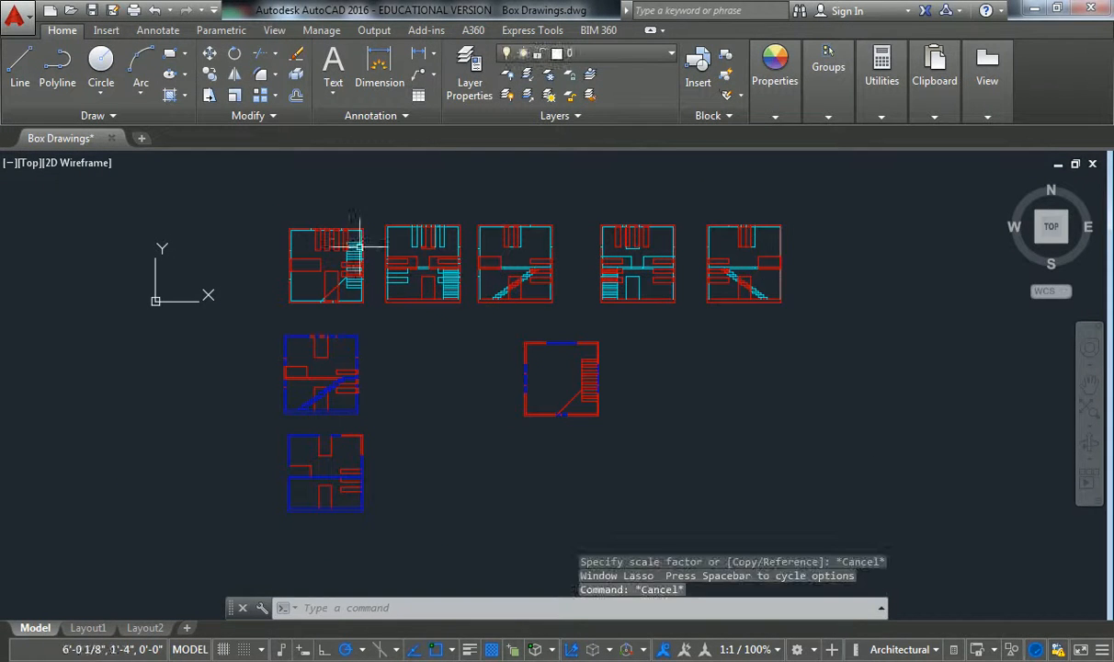
click(242, 198)
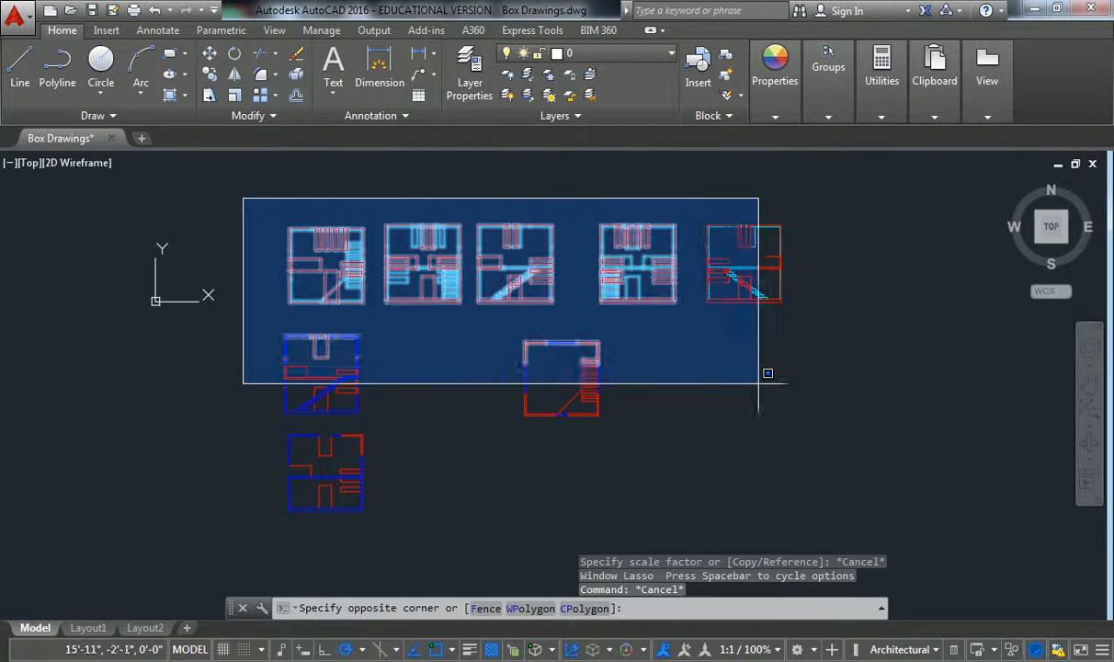
click(925, 520)
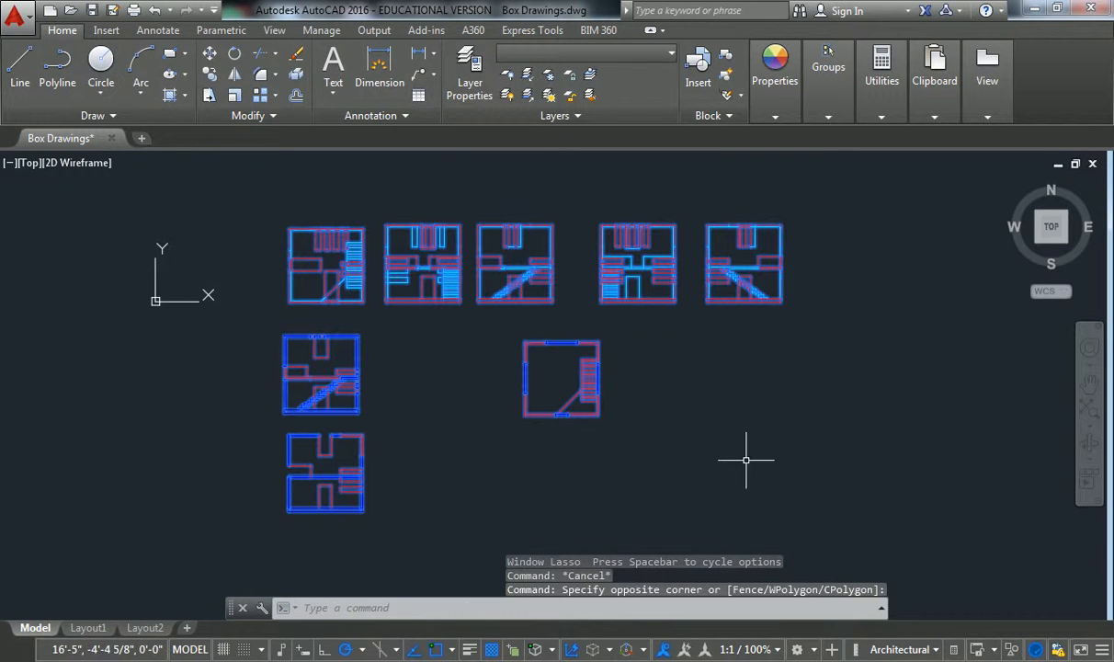
mouse_move(558, 412)
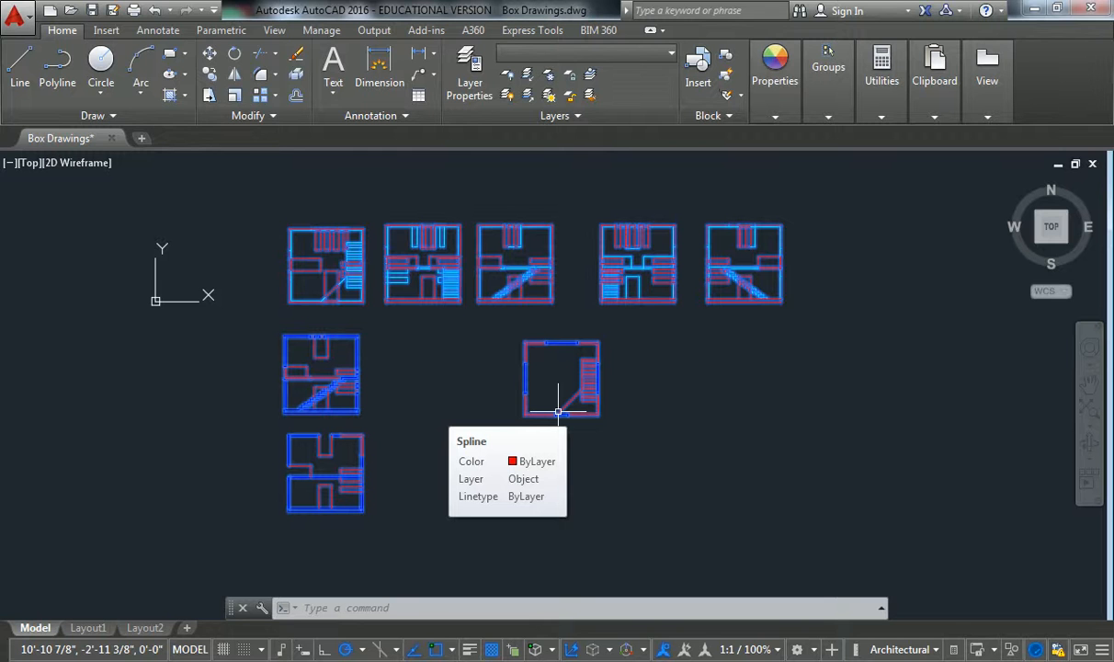
click(353, 262)
key(Escape)
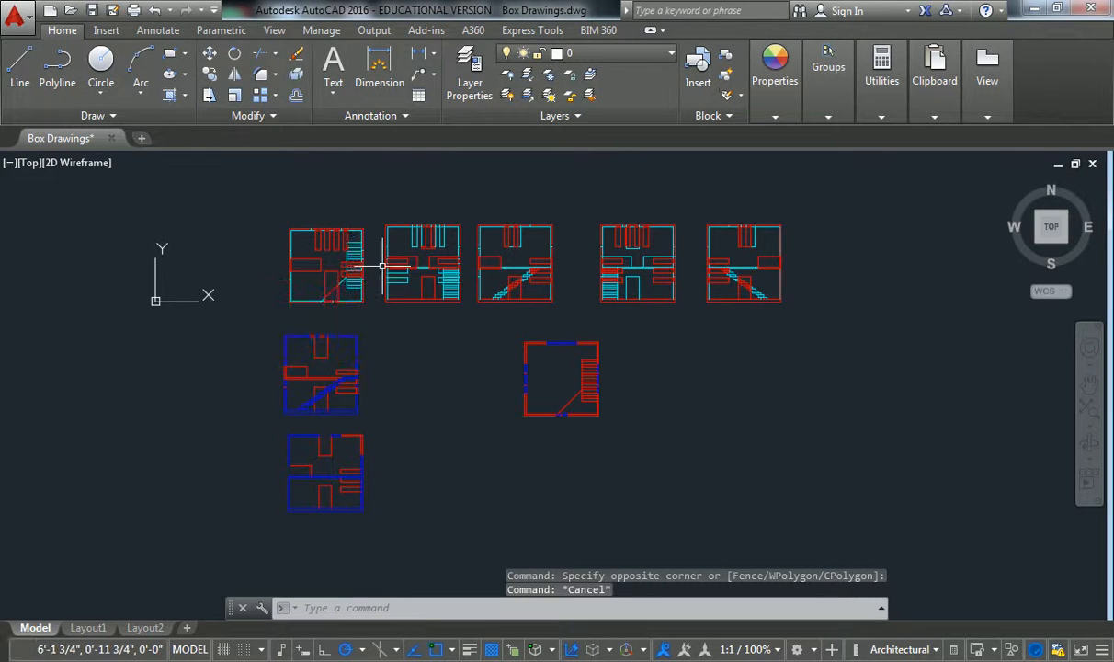
Scale all the drawings by reference from the first top-row drawing's lower-left corner, setting its lower edge to a new length of 24'.
click(263, 193)
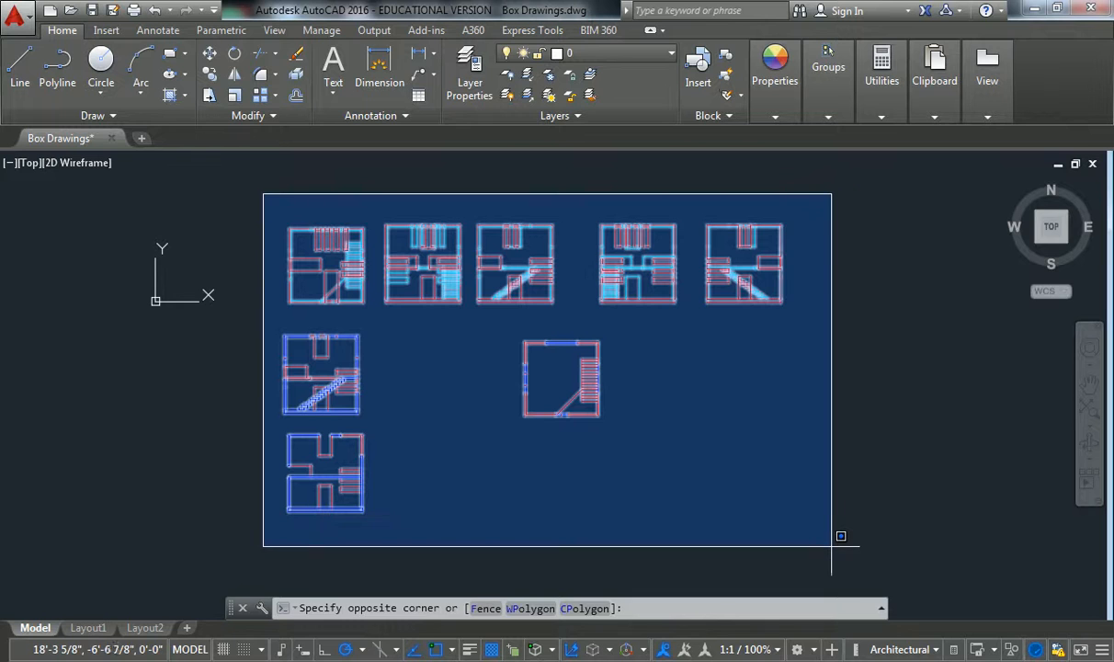
click(827, 550)
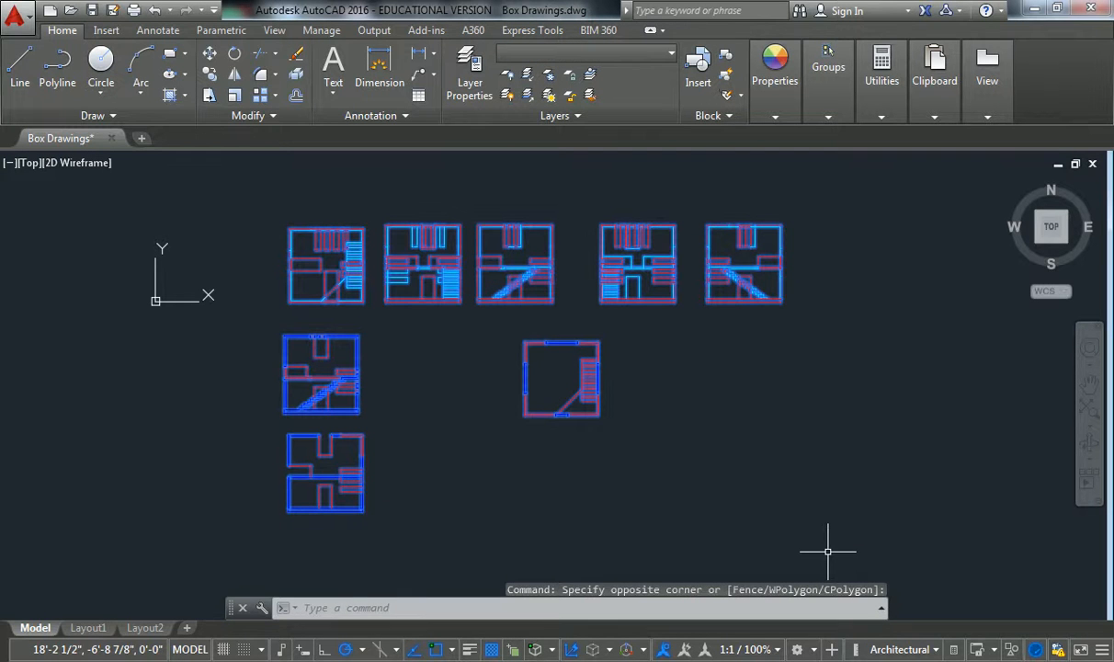
text(scale)
key(Return)
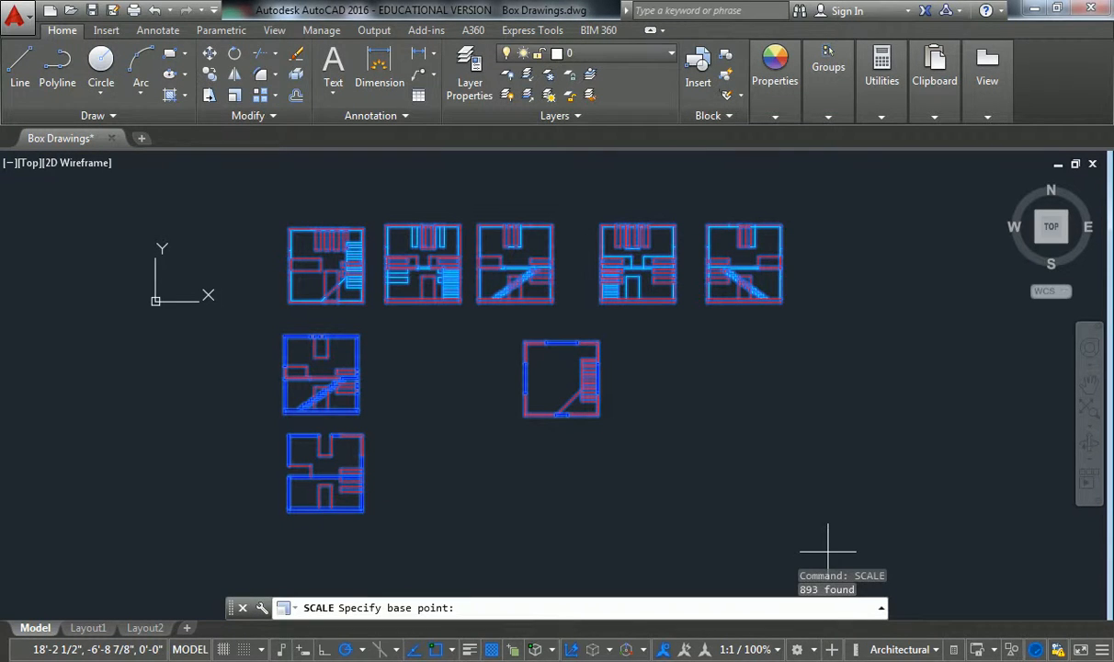
click(288, 301)
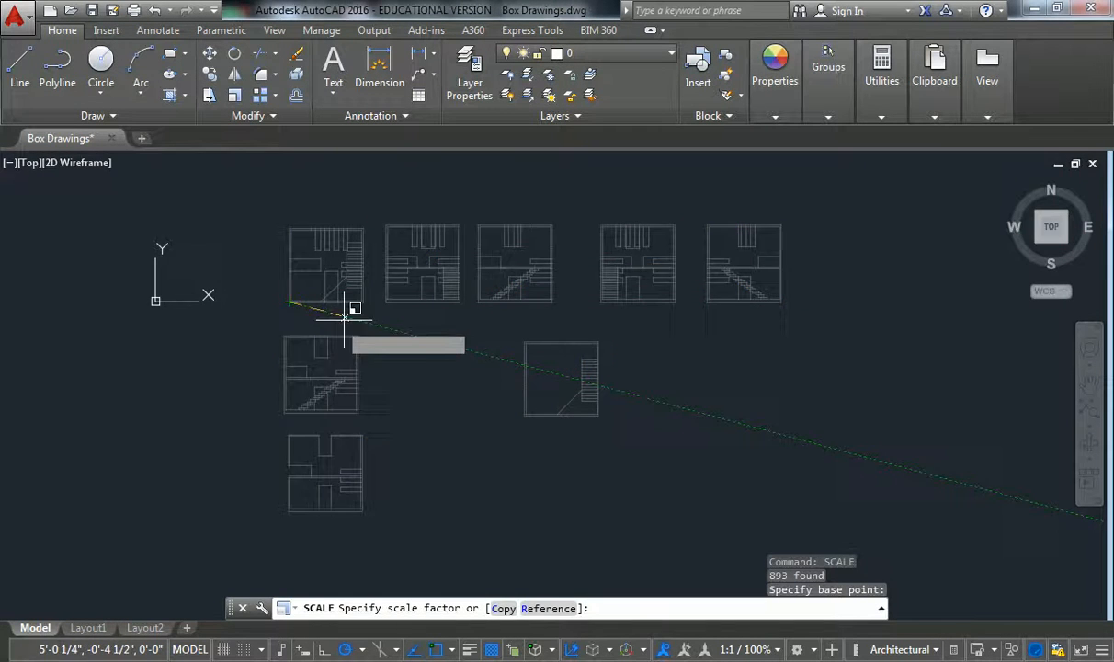
scroll(358, 303, down, 5)
scroll(443, 309, up, 4)
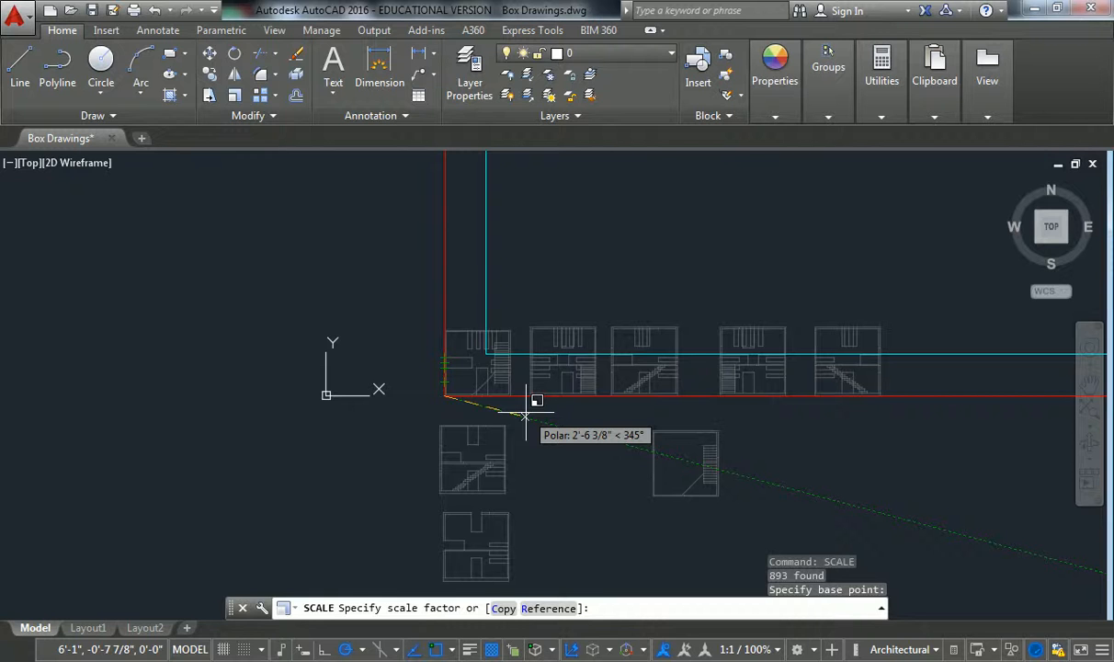
click(549, 609)
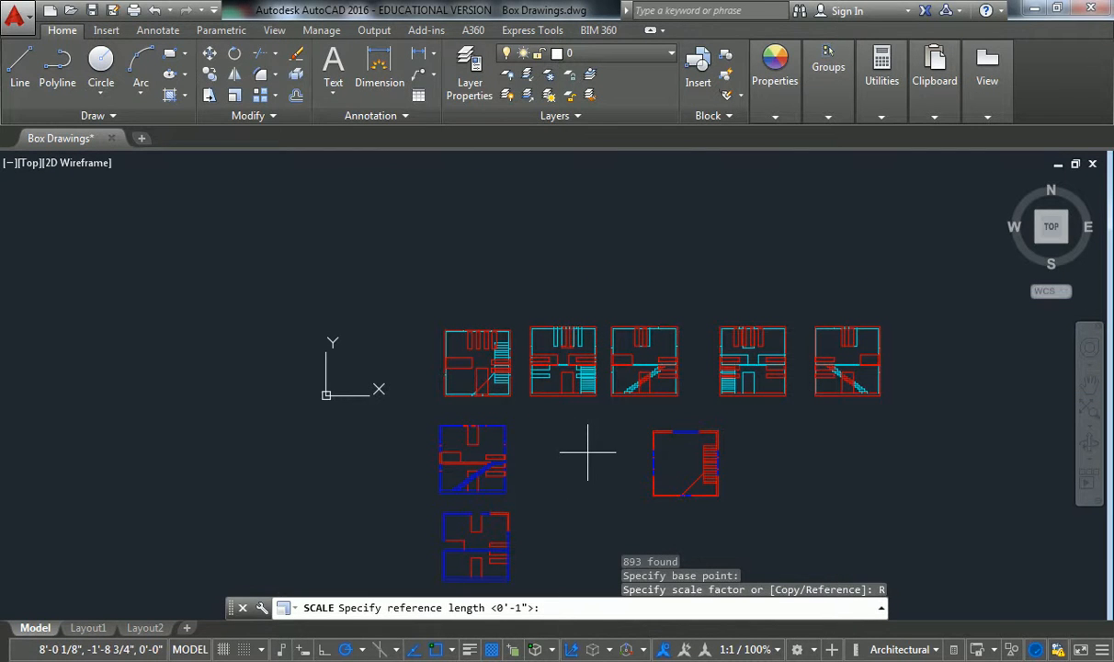
middle_drag(588, 464, 564, 314)
scroll(430, 264, up, 4)
middle_drag(391, 234, 366, 372)
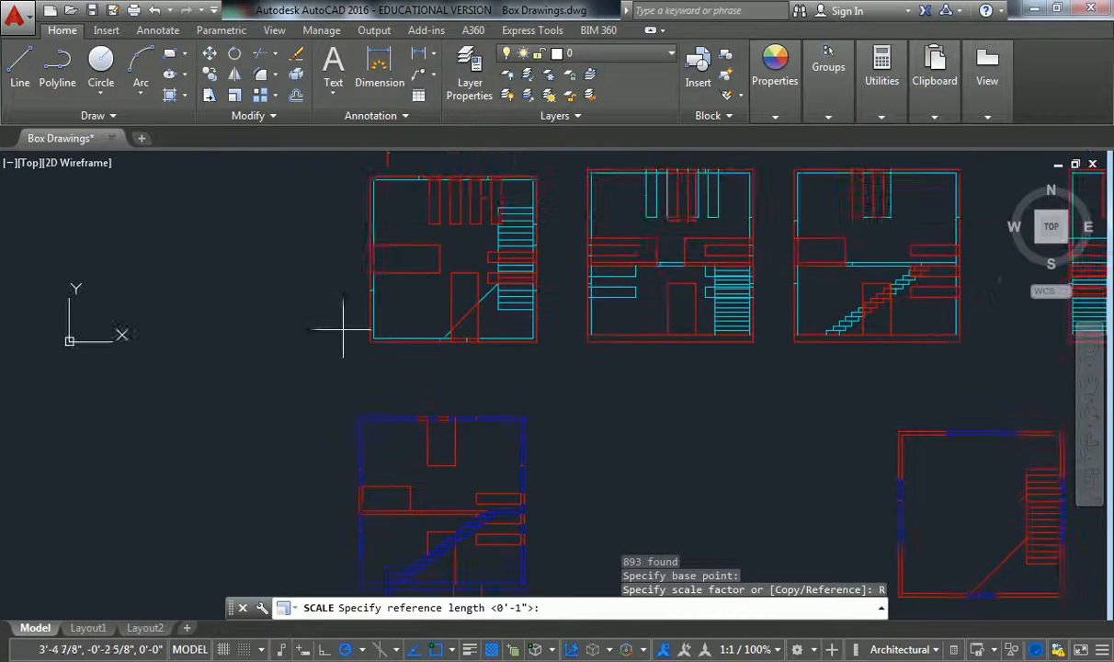
click(367, 344)
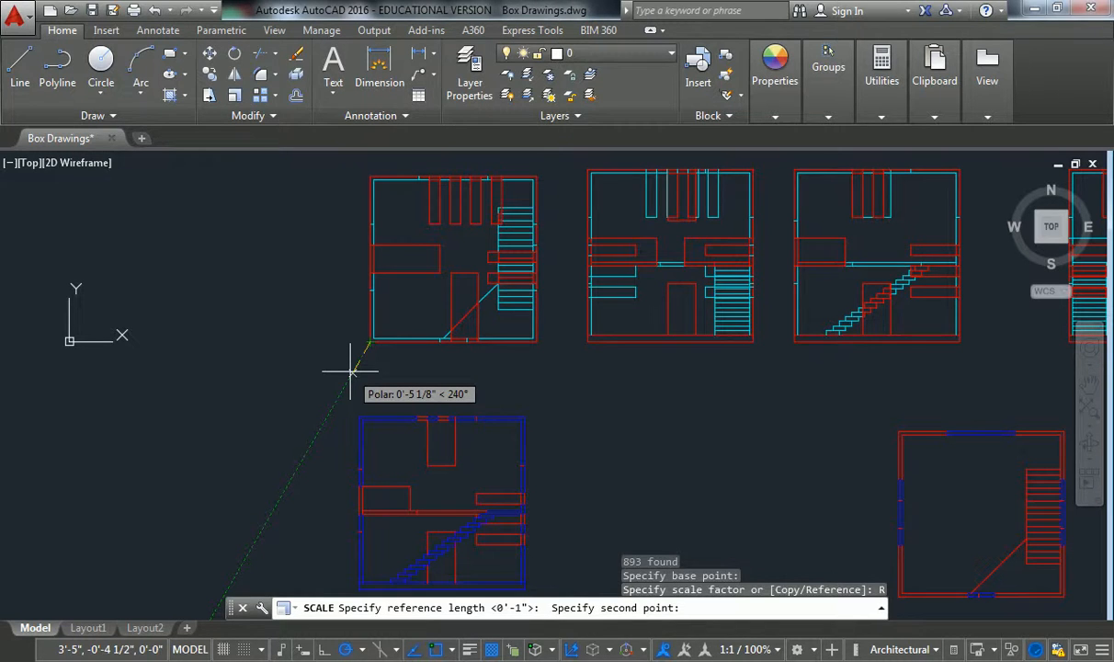
click(536, 342)
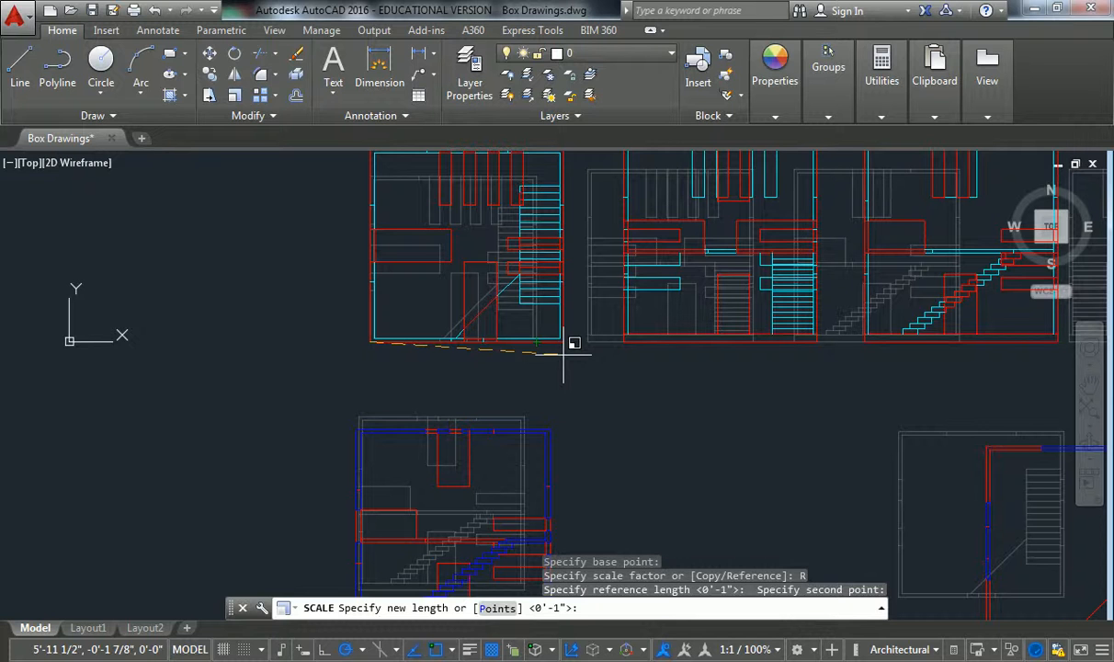
text(24')
key(Return)
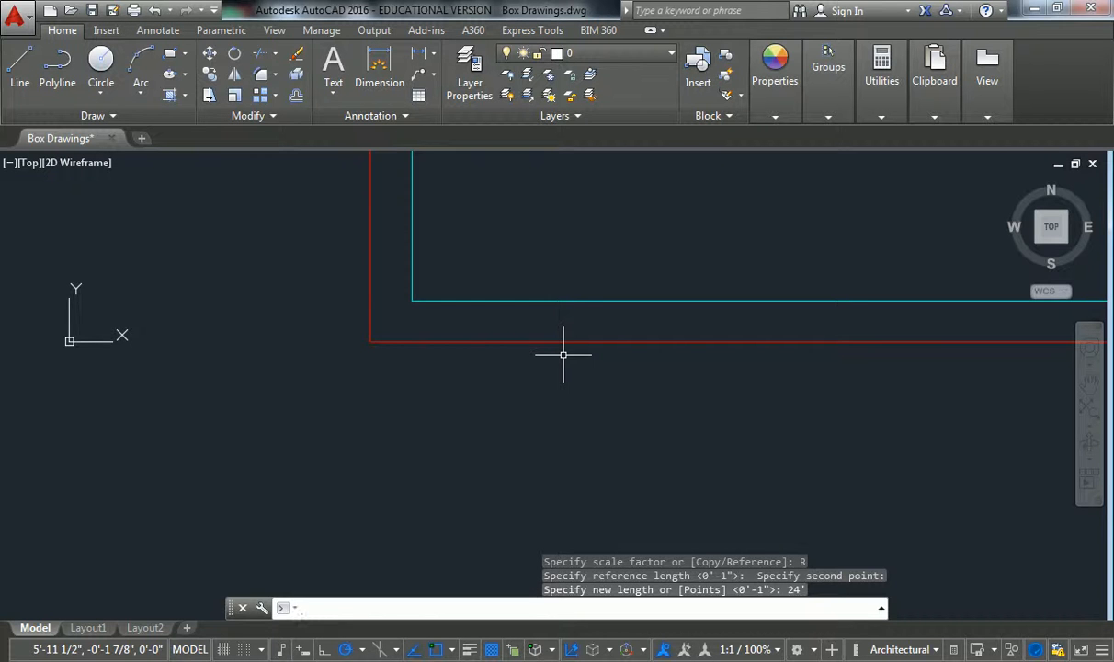
Measure the lower edge of the first drawing in the top row with DIST.
scroll(563, 354, down, 10)
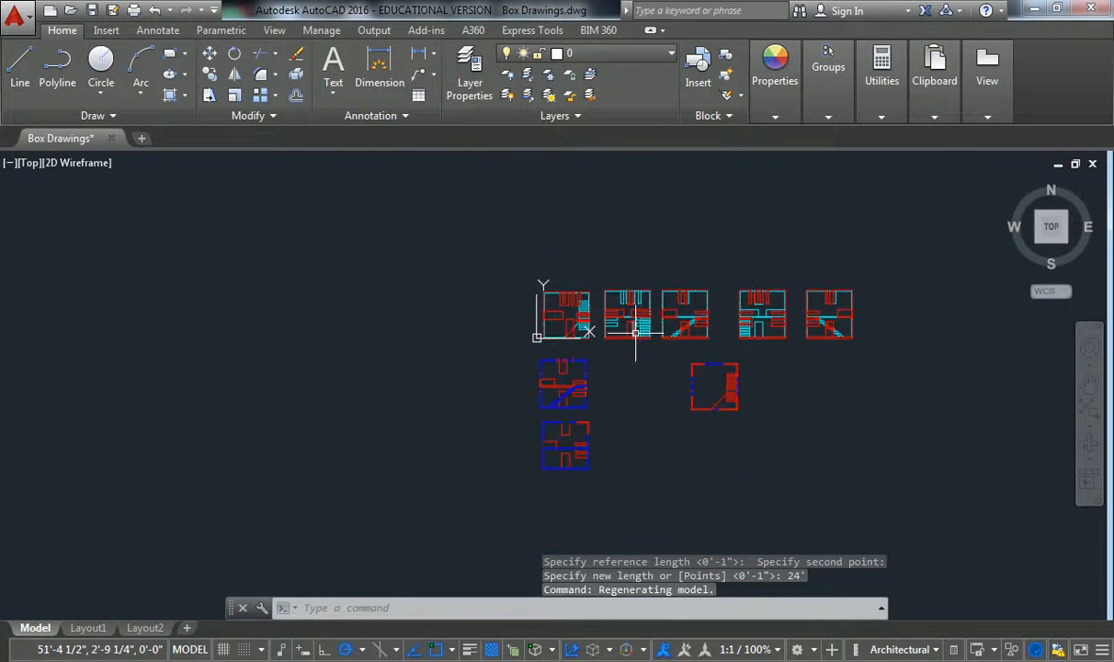
scroll(636, 333, up, 2)
text(dist)
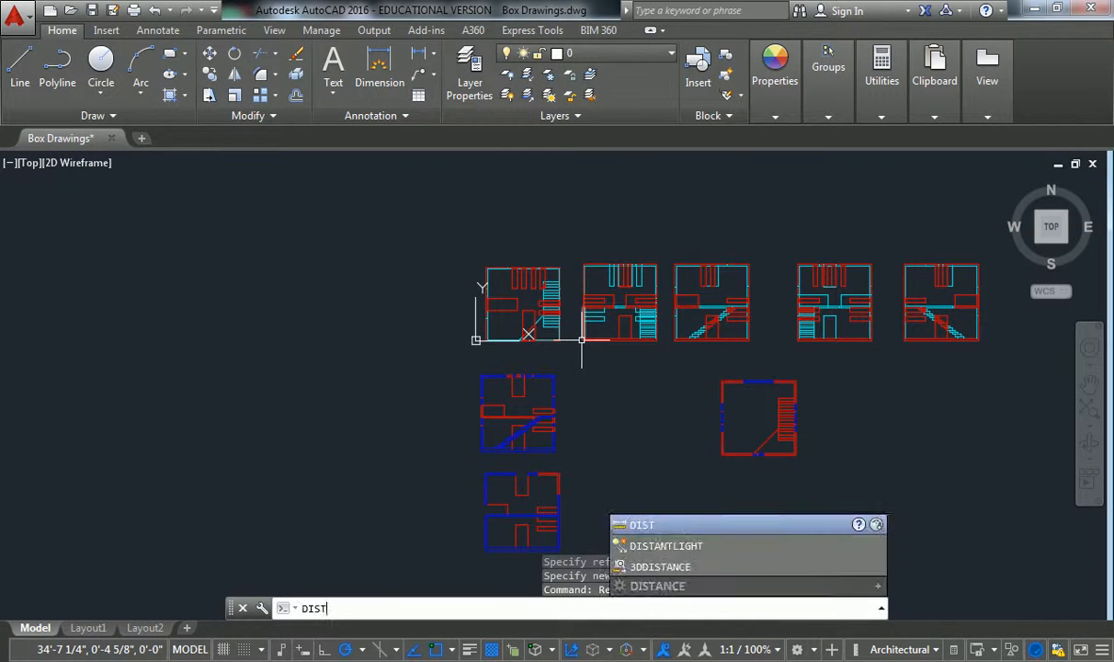
key(Return)
scroll(586, 219, up, 5)
scroll(473, 319, down, 4)
scroll(472, 313, up, 2)
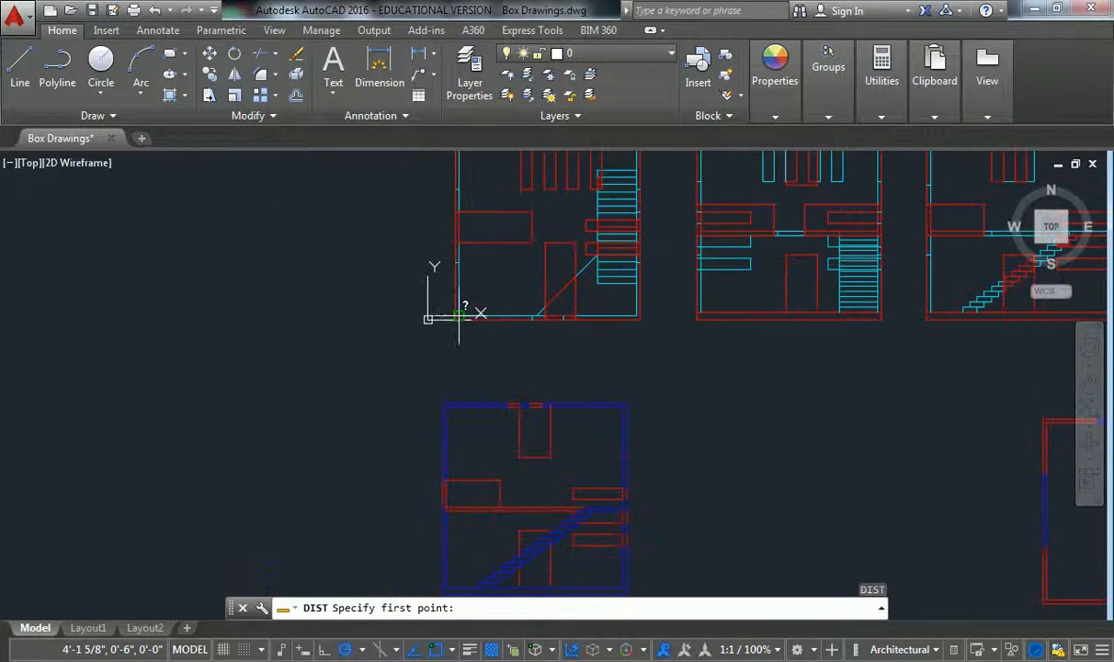
click(472, 313)
click(639, 317)
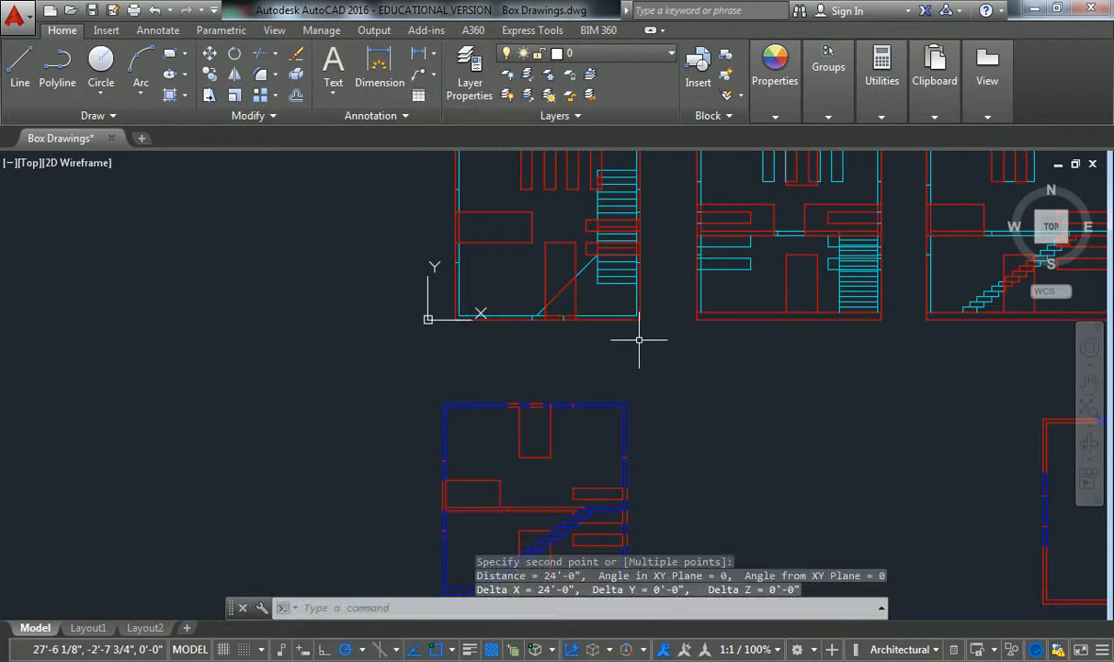
middle_drag(644, 368, 634, 333)
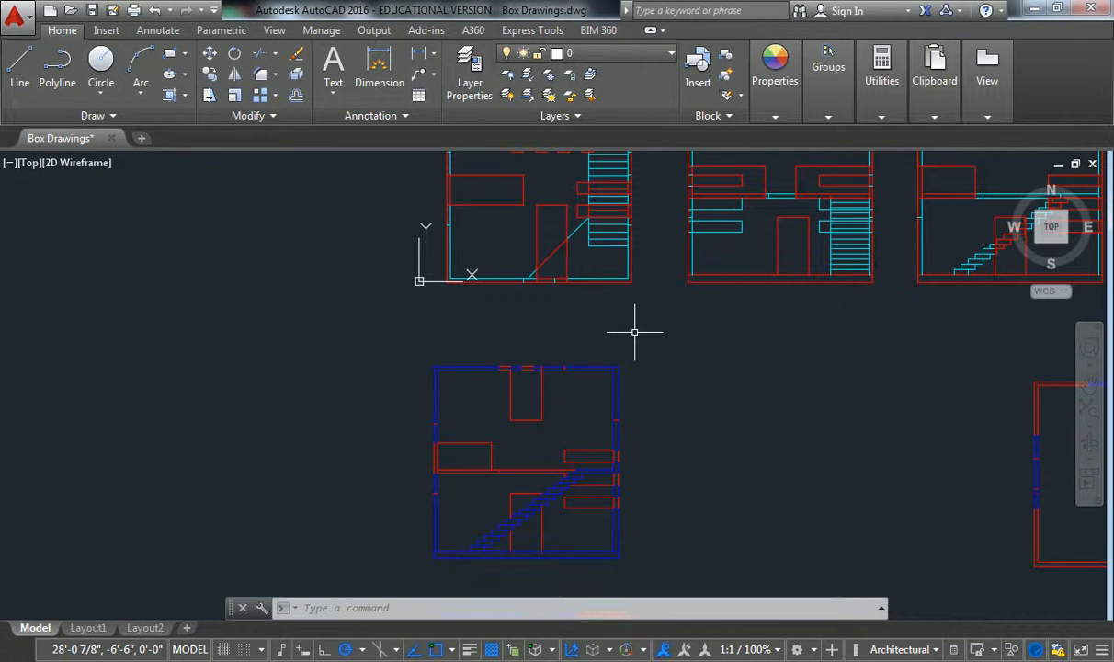
Move all the drawings together up and to the right, away from the origin.
scroll(644, 308, down, 4)
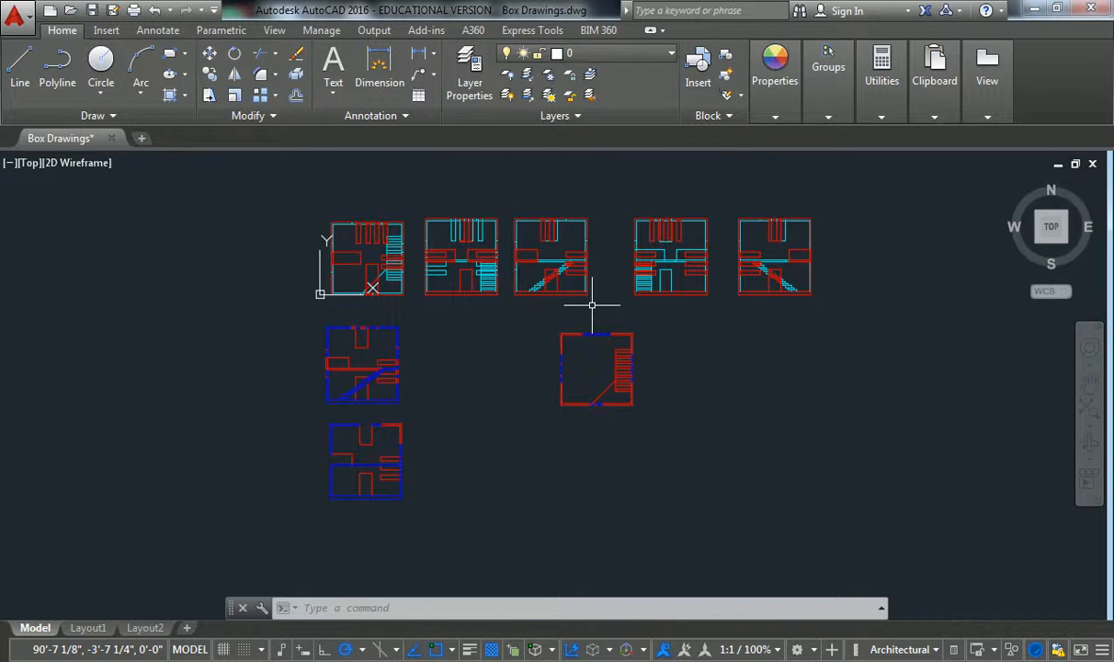
middle_drag(552, 285, 541, 298)
drag(260, 204, 869, 517)
key(Escape)
click(291, 195)
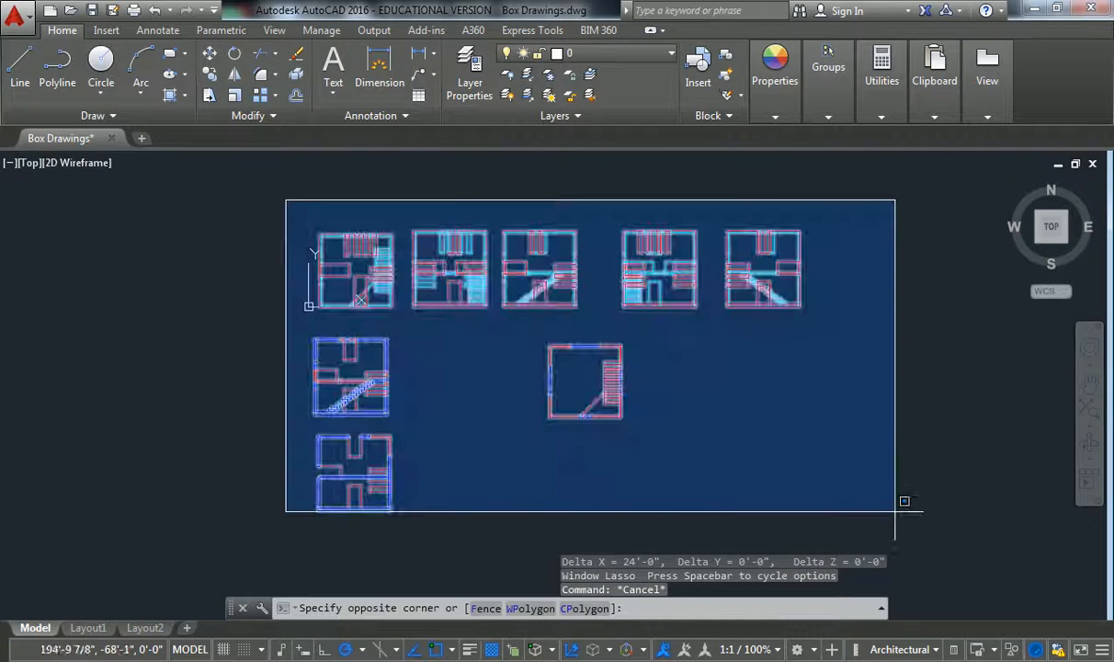
click(910, 520)
text(m)
key(Return)
click(641, 386)
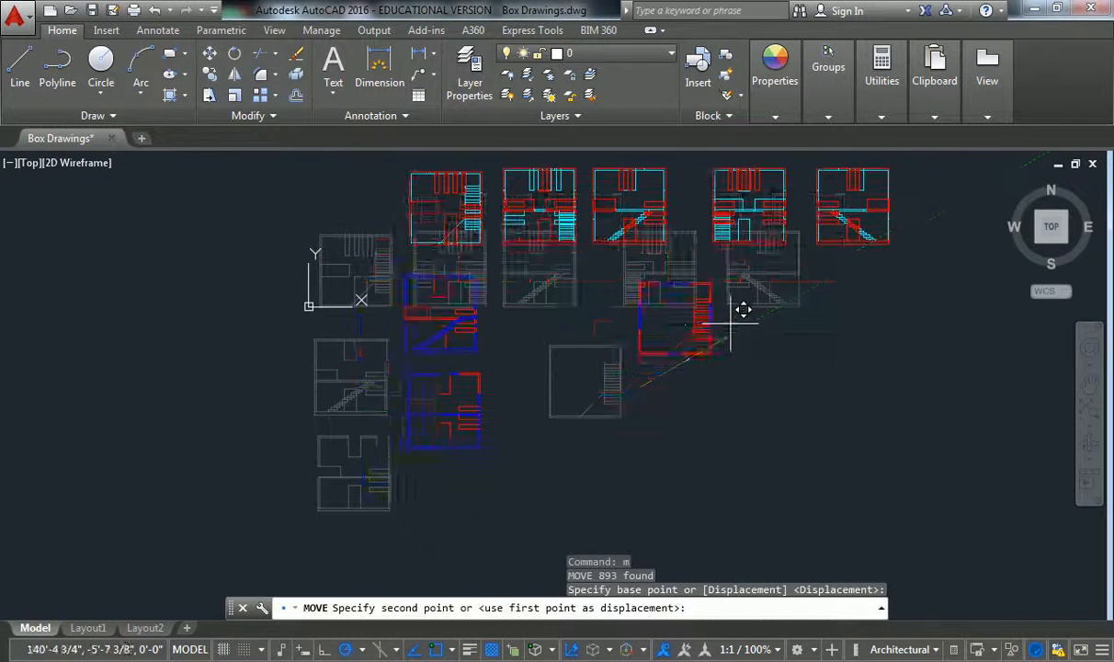
scroll(569, 391, down, 4)
click(666, 298)
scroll(666, 303, up, 4)
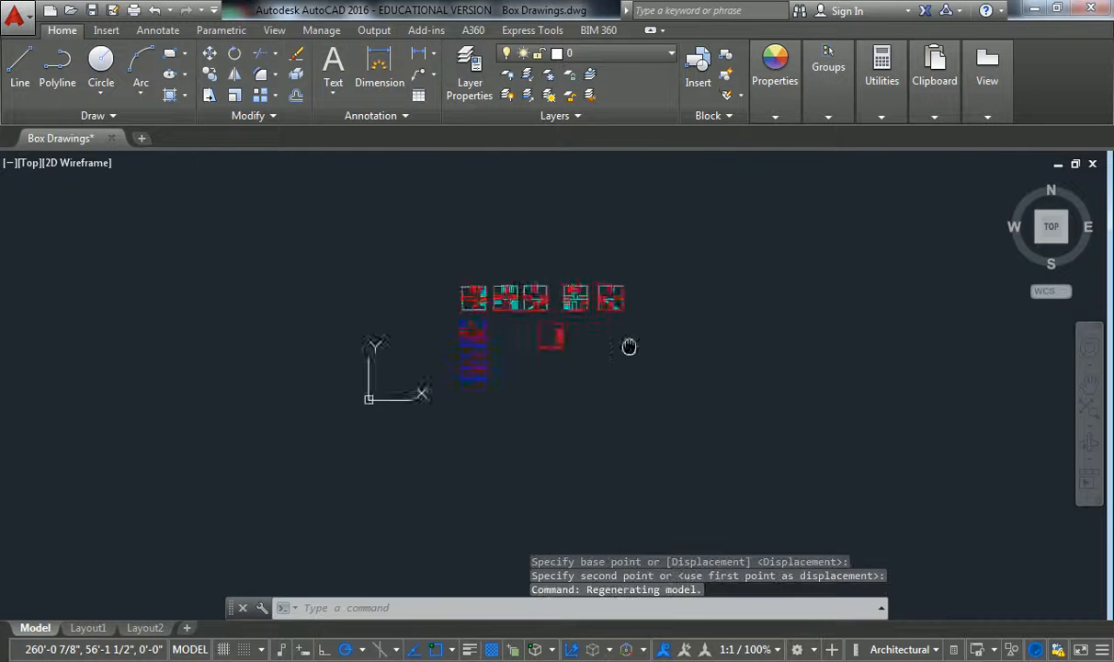
key(Escape)
Go to Layout1, zoom its viewport to the extents of all the drawings, and return to paper space.
click(88, 628)
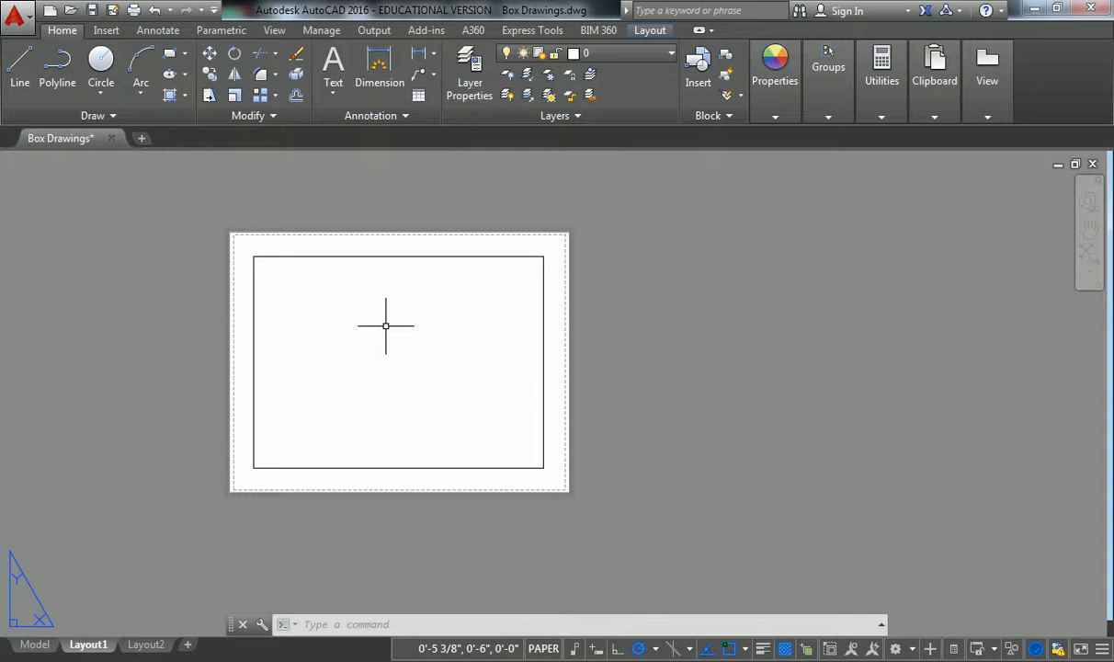
double_click(386, 326)
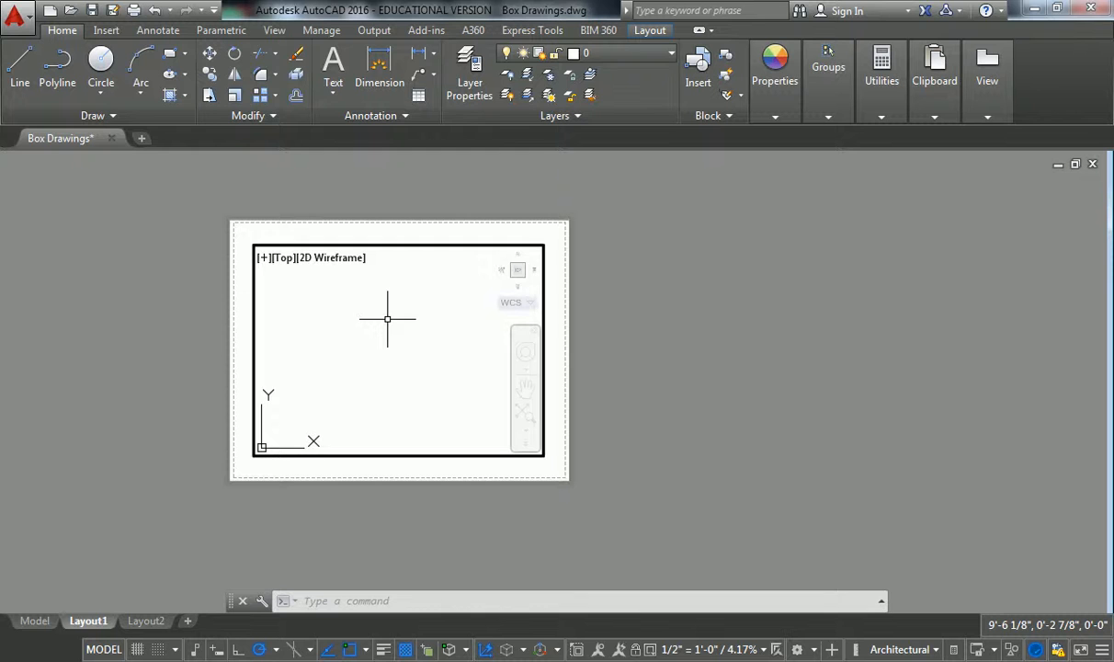
middle_click(387, 319)
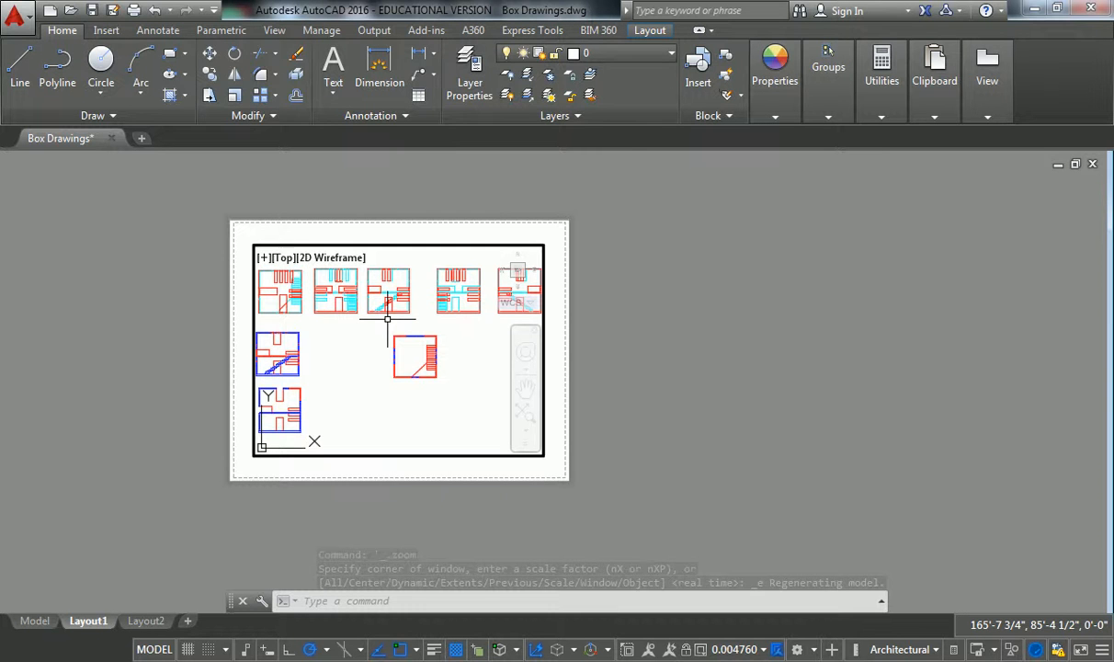
double_click(587, 333)
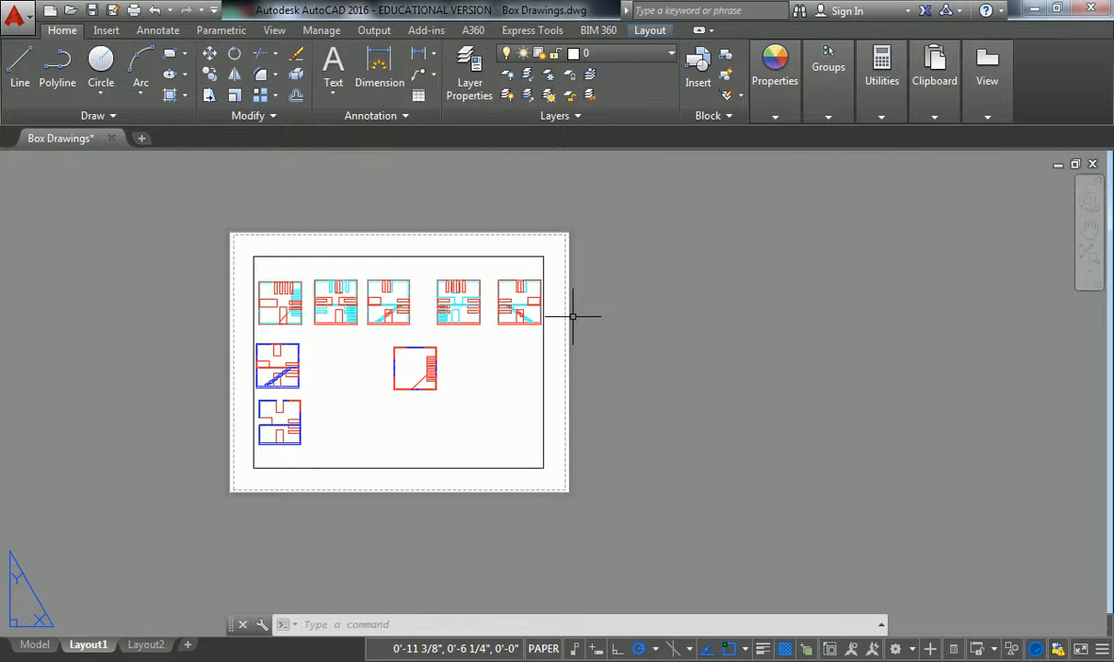
Zoom out inside the Layout1 viewport so the drawings sit smaller within its frame, and return to paper space.
scroll(560, 314, down, 2)
scroll(398, 315, up, 2)
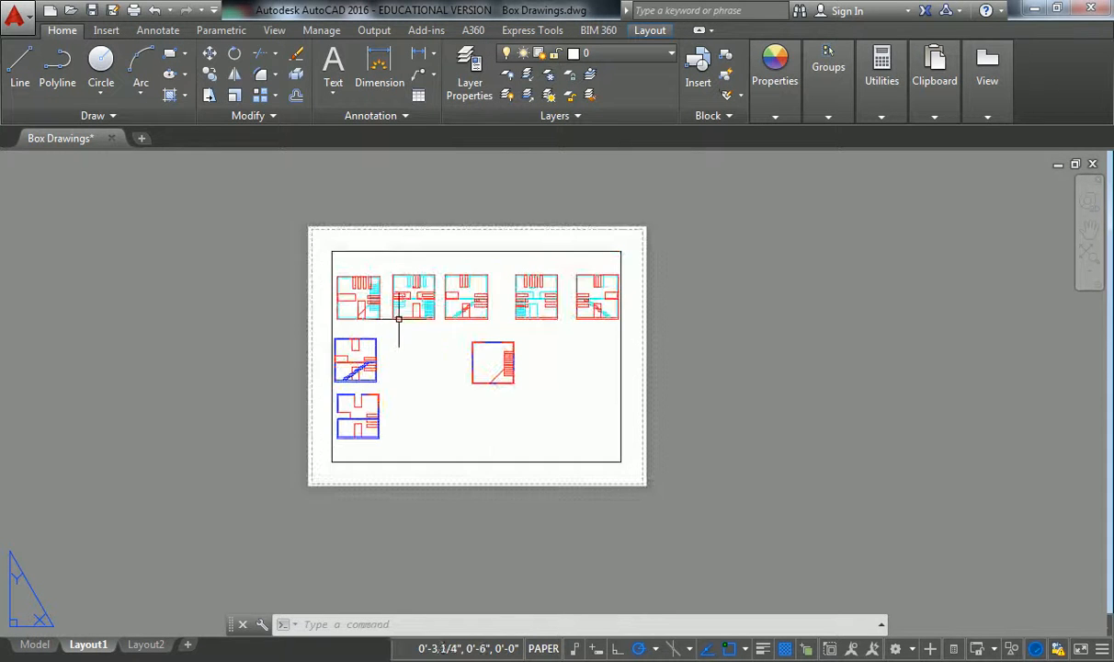
double_click(479, 332)
scroll(478, 335, down, 2)
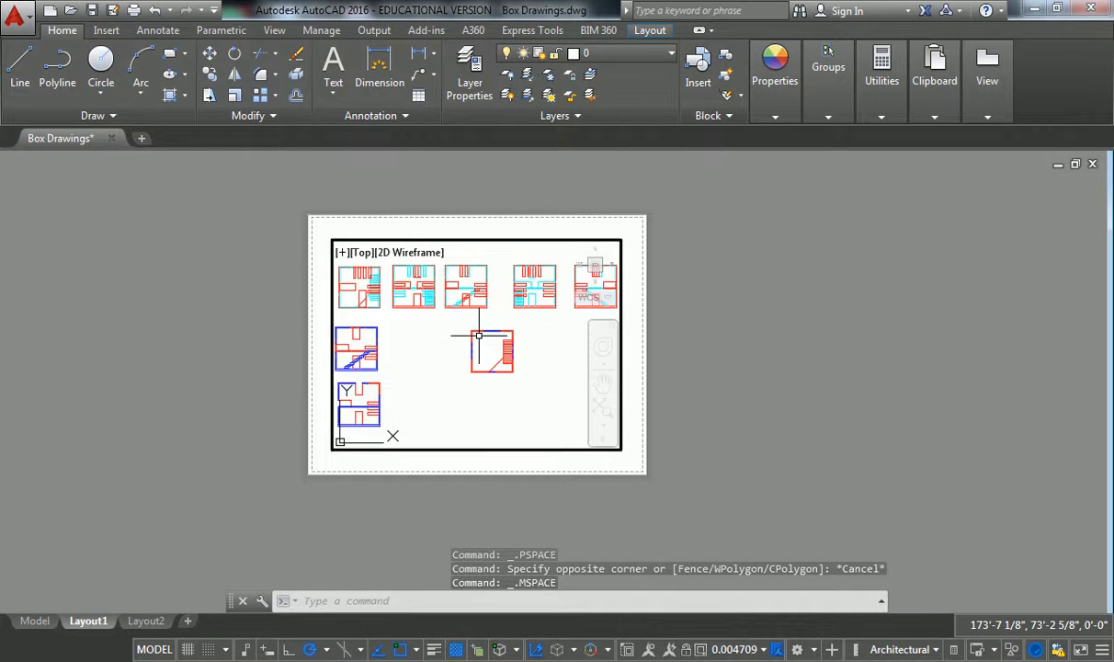
scroll(478, 335, up, 2)
scroll(478, 334, down, 2)
scroll(478, 335, up, 2)
scroll(478, 336, down, 1)
scroll(478, 335, down, 1)
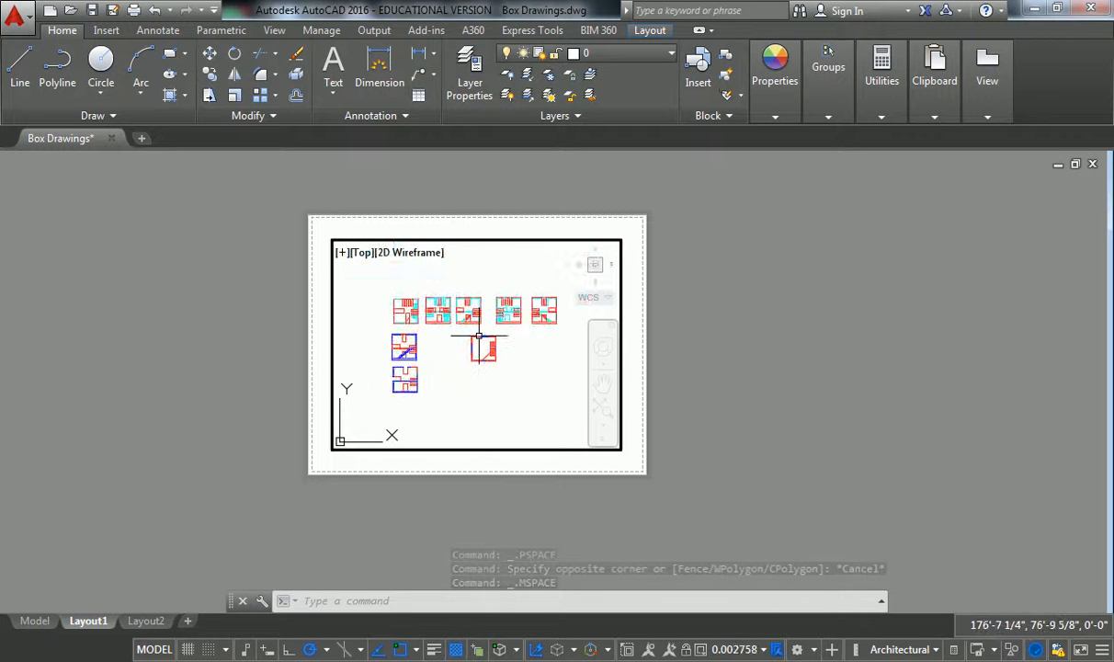
scroll(479, 336, up, 1)
scroll(479, 335, down, 1)
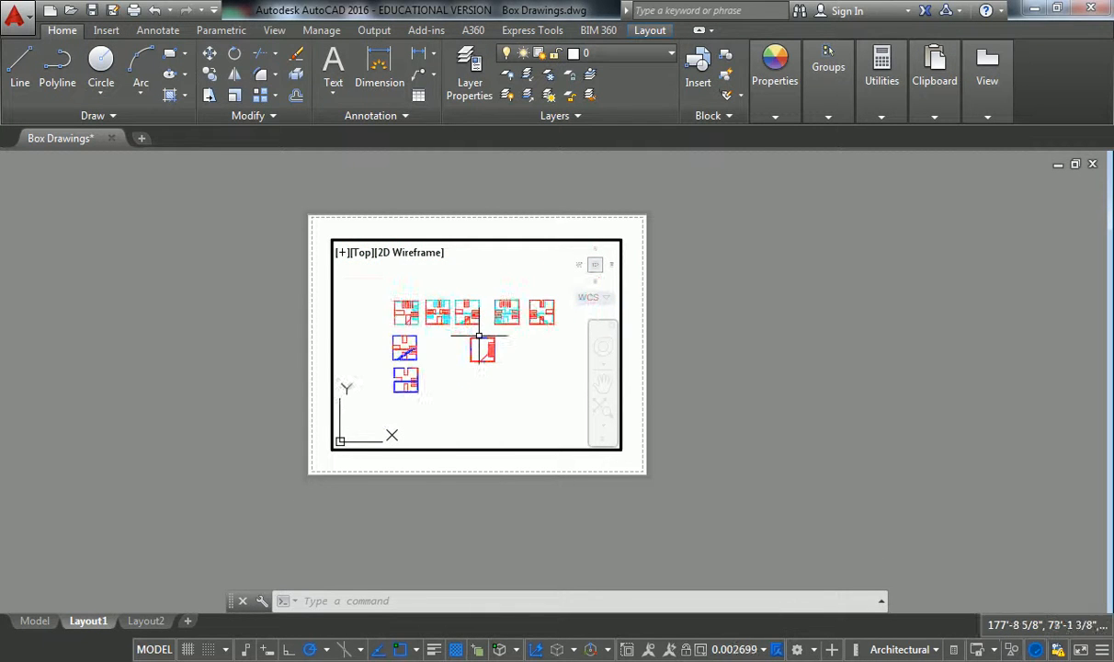
double_click(769, 314)
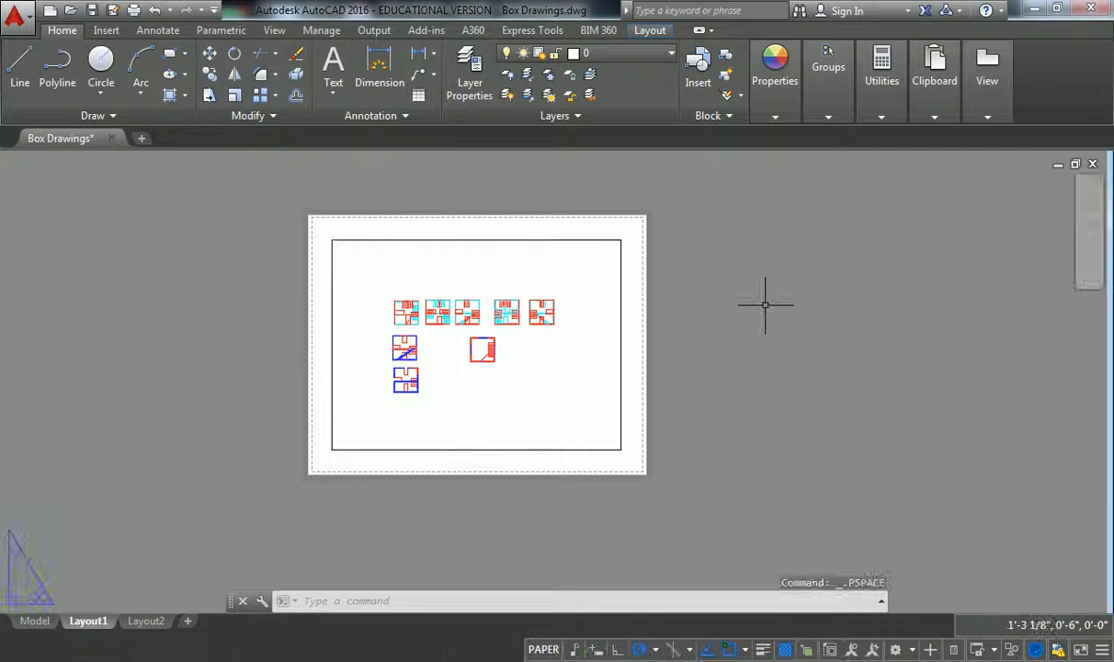
Examine the Layout1 sheet, its viewport frame and the drawings at different magnifications in paper space.
scroll(471, 346, up, 1)
scroll(469, 344, down, 1)
scroll(469, 344, up, 1)
scroll(469, 344, down, 1)
scroll(469, 343, up, 1)
scroll(469, 344, down, 1)
scroll(469, 344, up, 1)
scroll(469, 344, down, 1)
scroll(469, 343, up, 1)
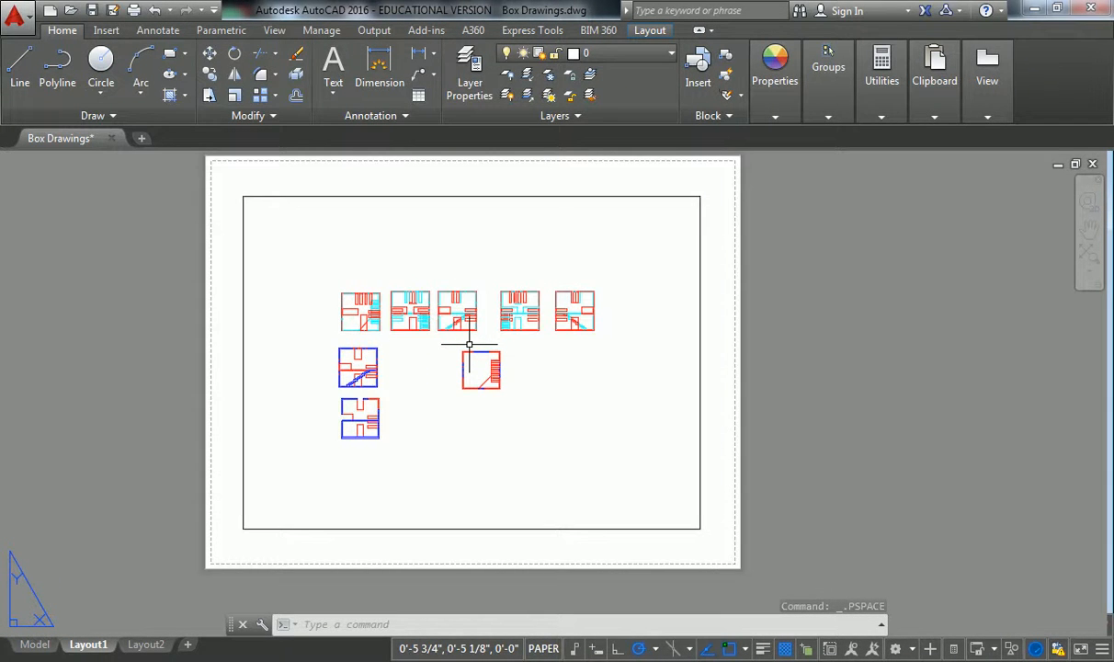
scroll(473, 346, up, 1)
scroll(473, 346, down, 1)
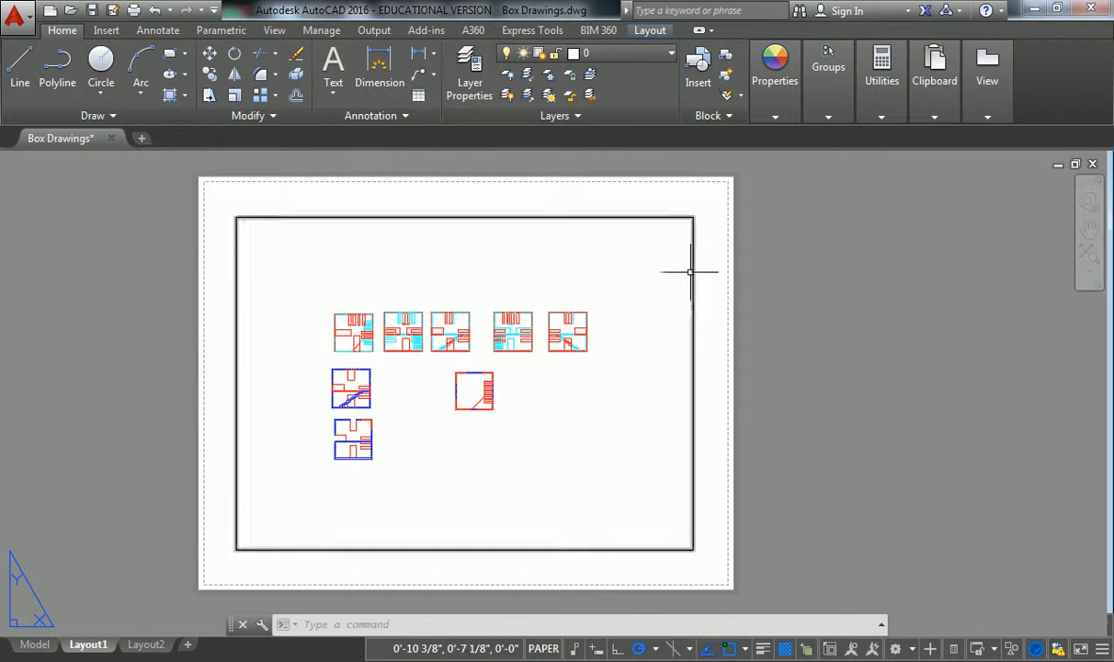
scroll(410, 396, up, 5)
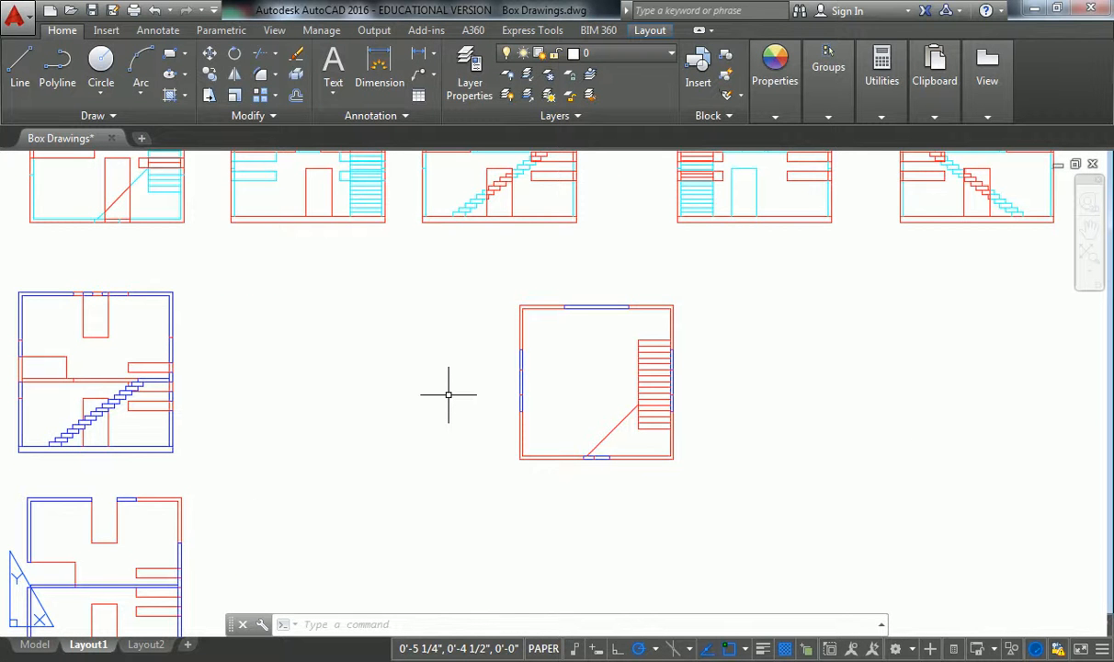
Zoom far out and back in on the drawings inside the Layout1 viewport, and return to paper space.
double_click(450, 392)
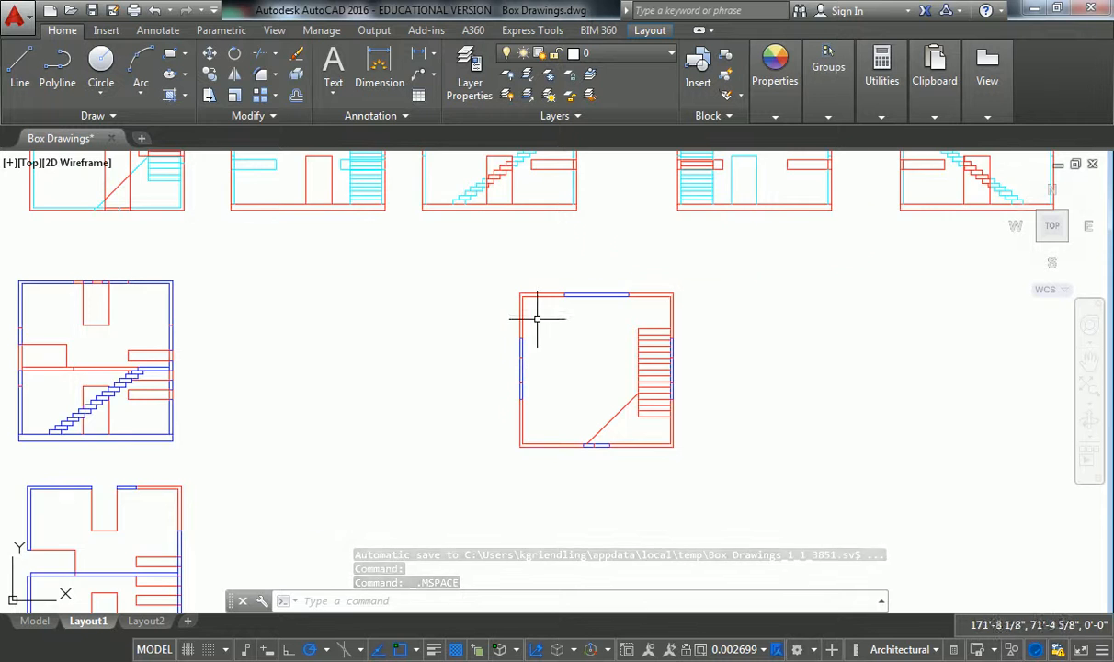
scroll(537, 317, down, 15)
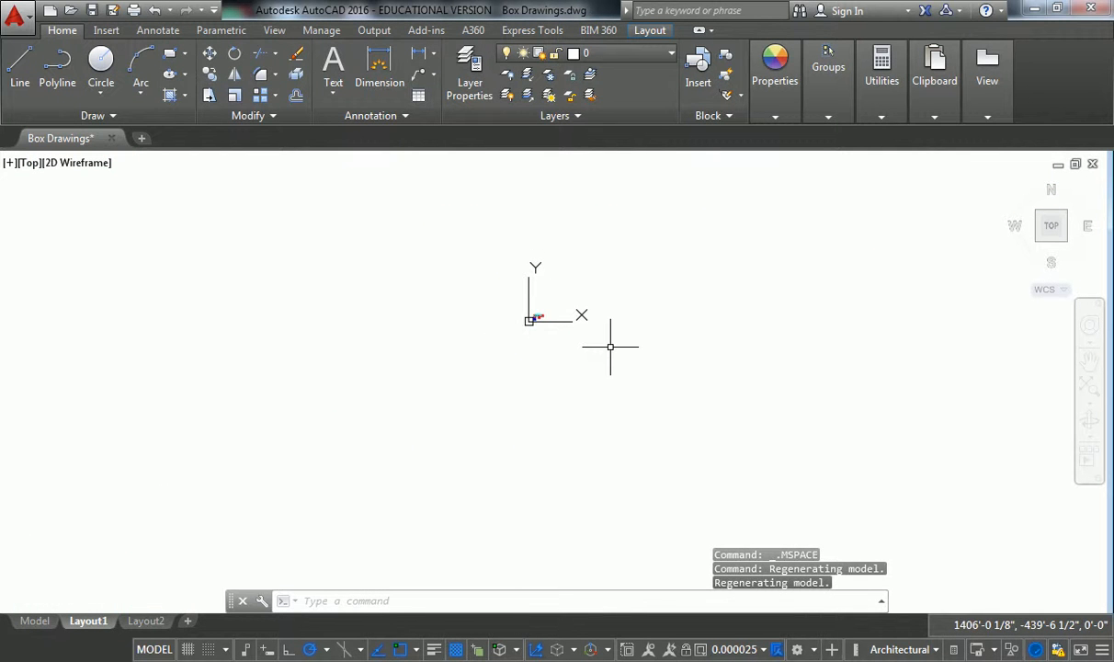
scroll(589, 336, up, 10)
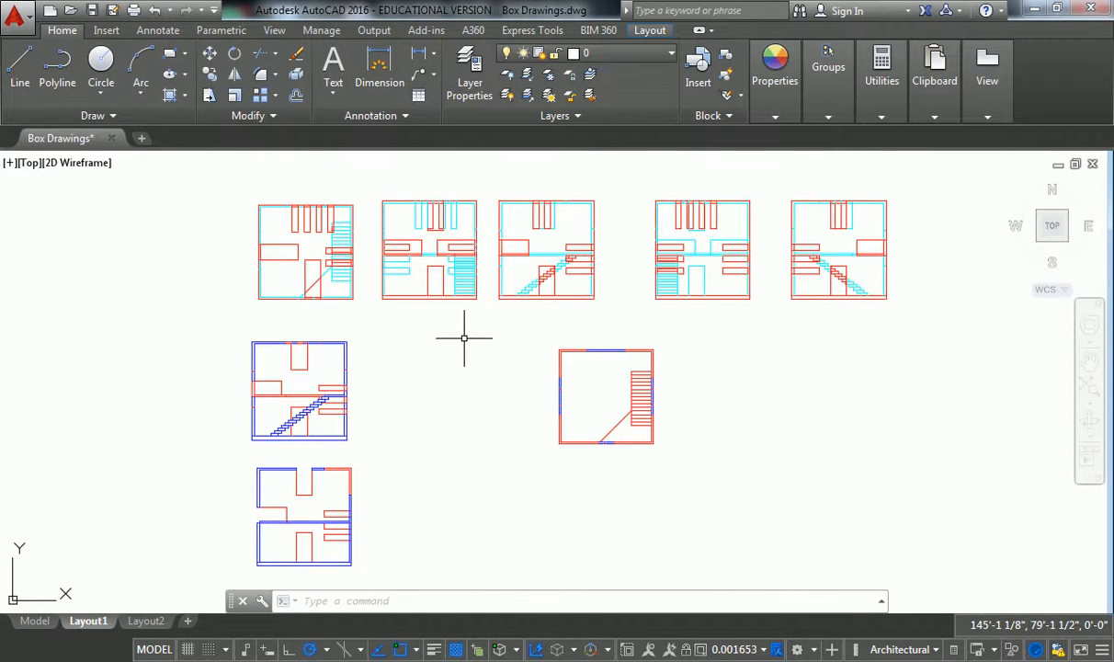
scroll(471, 337, up, 2)
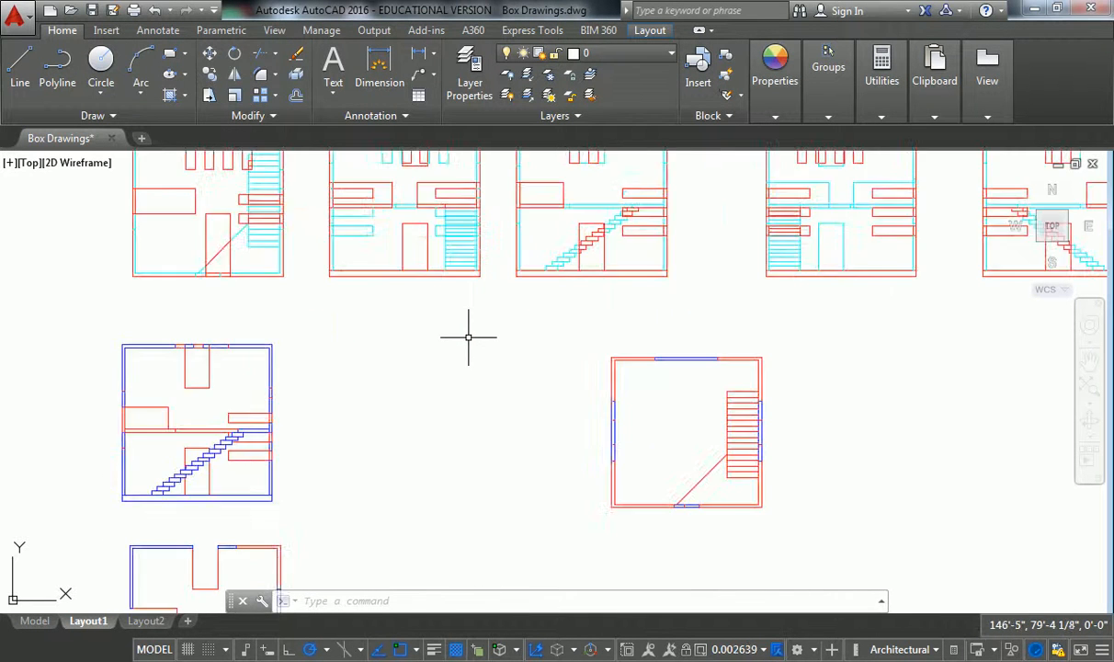
scroll(480, 331, up, 1)
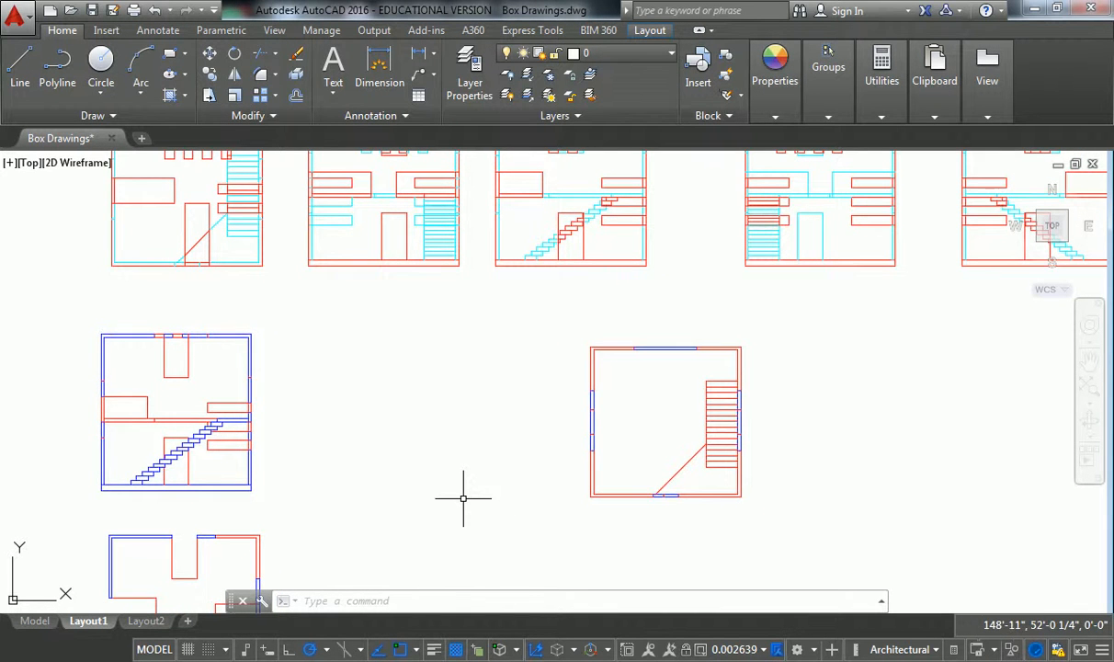
double_click(349, 581)
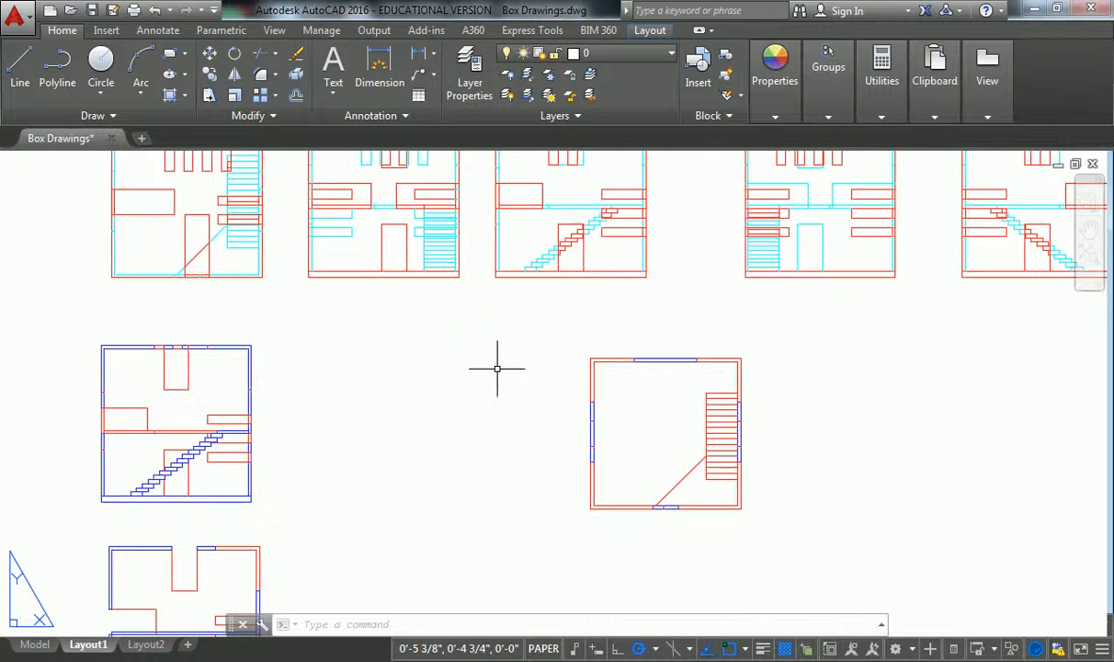
Set the Layout1 viewport's scale to 1/4" = 1'-0", centre the floor plan with the staircase in its frame, and return to paper space.
scroll(575, 358, down, 6)
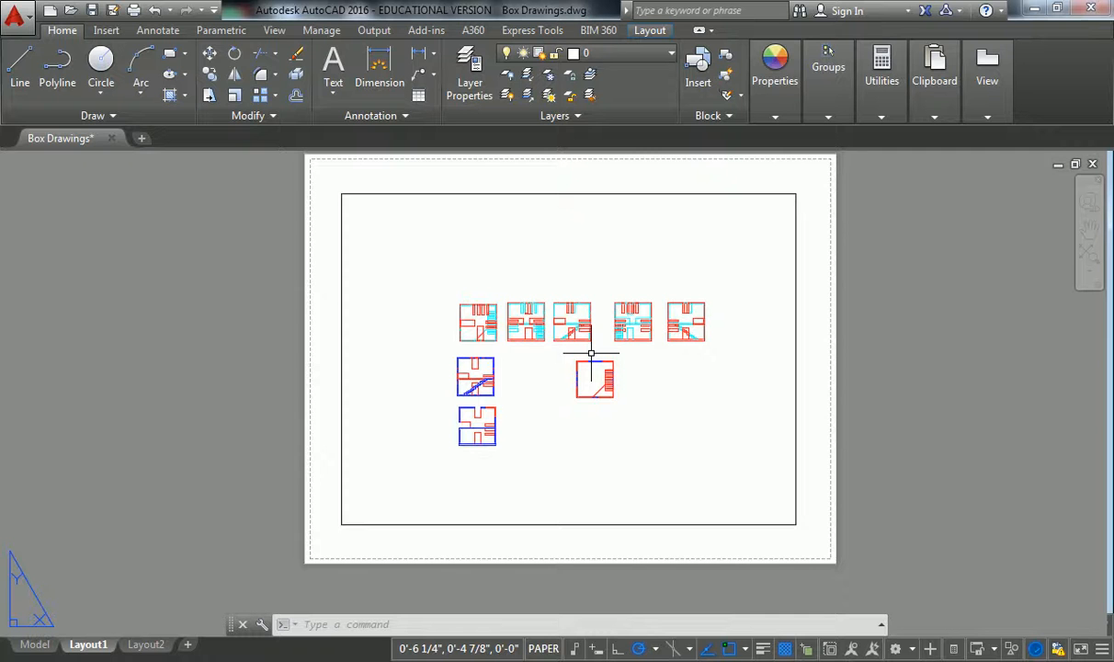
key(Escape)
middle_drag(749, 268, 698, 282)
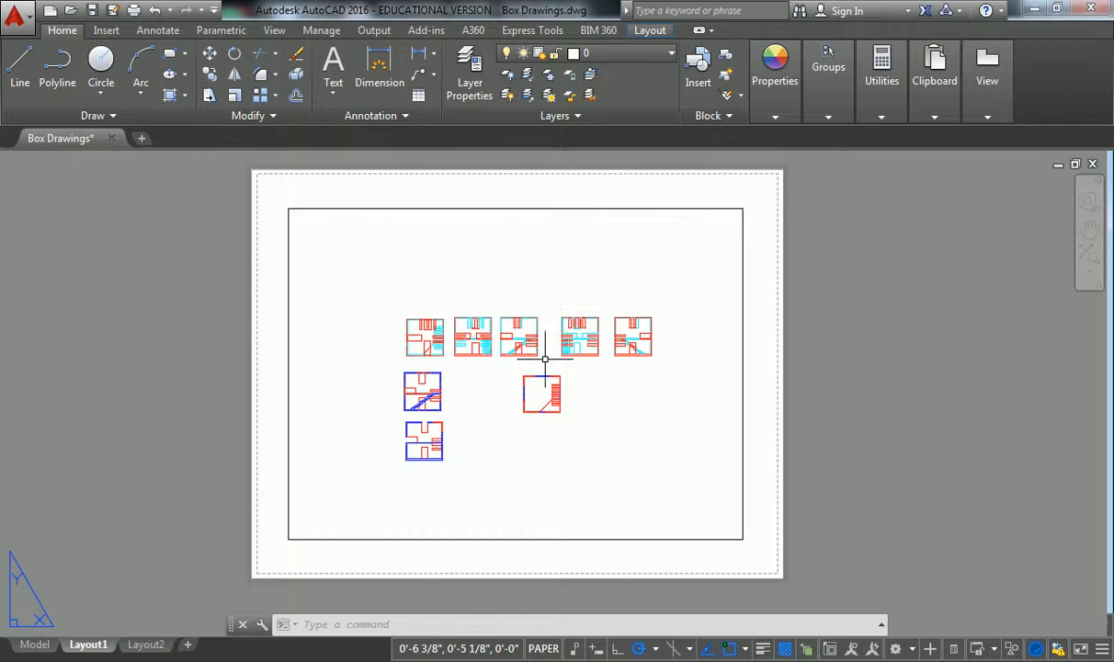
middle_drag(543, 362, 532, 364)
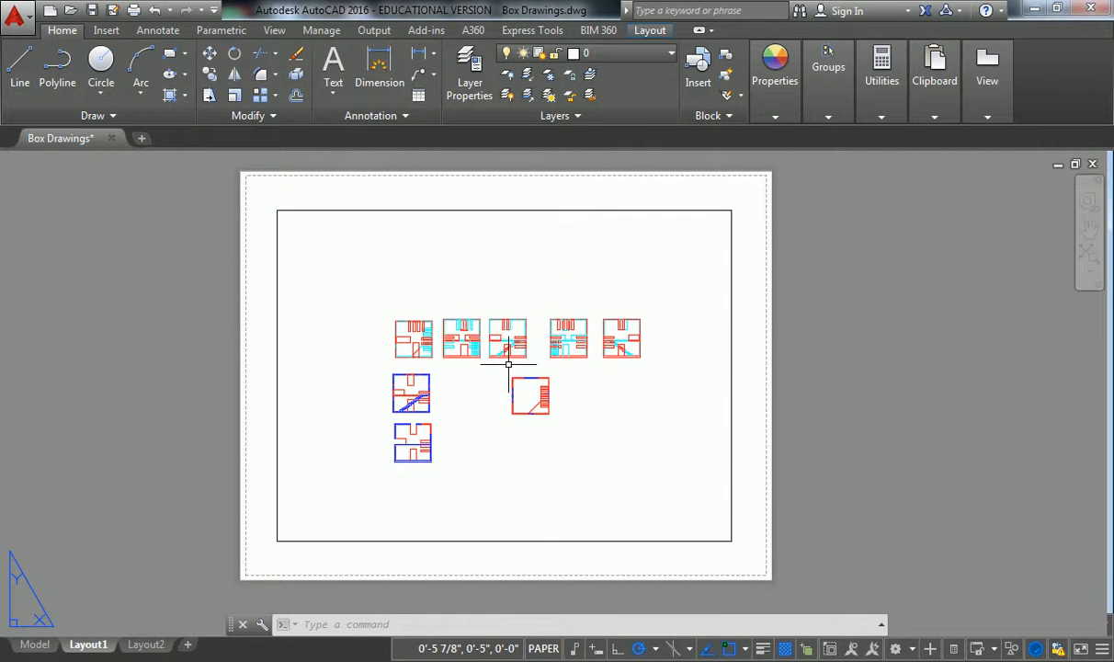
double_click(517, 375)
middle_drag(510, 363, 490, 356)
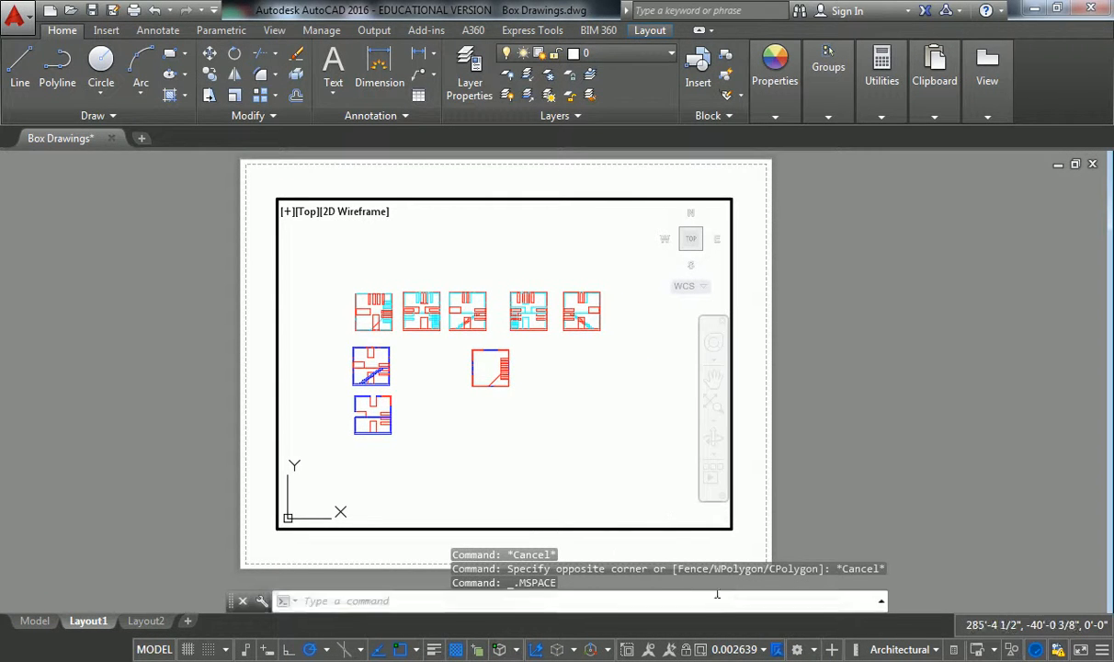
click(752, 651)
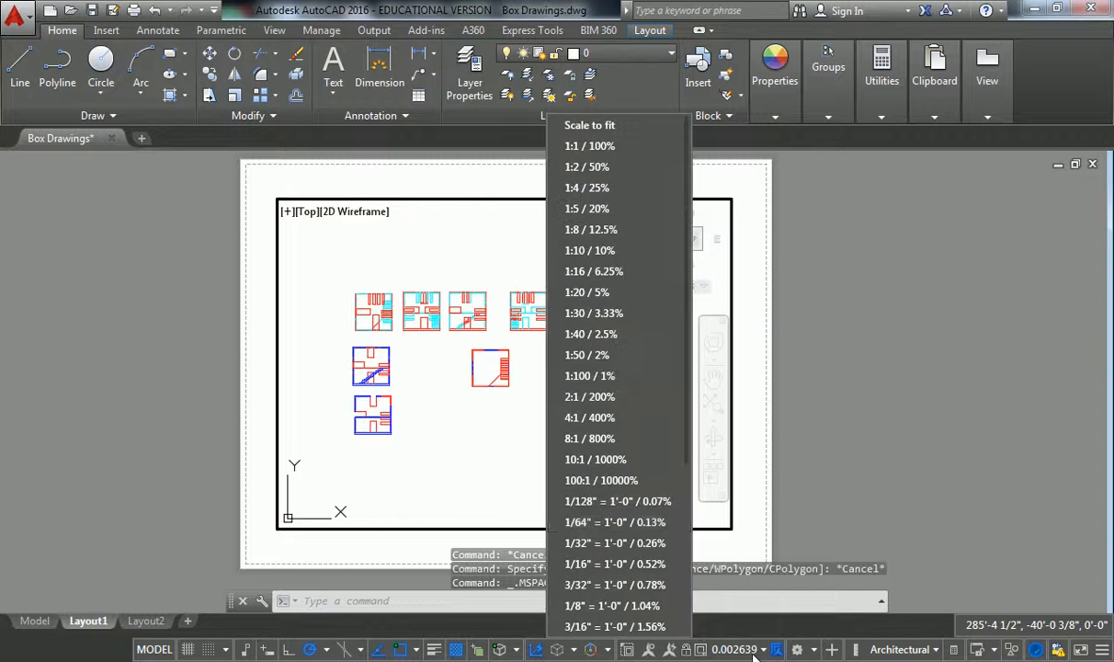
scroll(621, 496, down, 2)
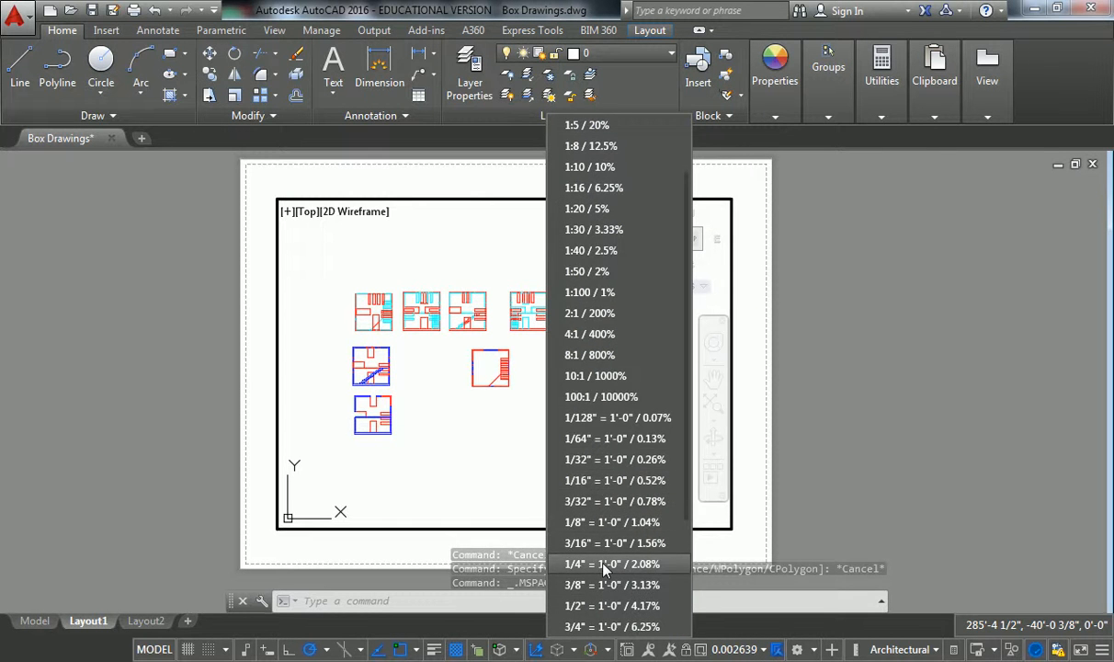
click(602, 563)
mouse_move(442, 360)
middle_down()
mouse_move(562, 323)
mouse_move(544, 323)
middle_up()
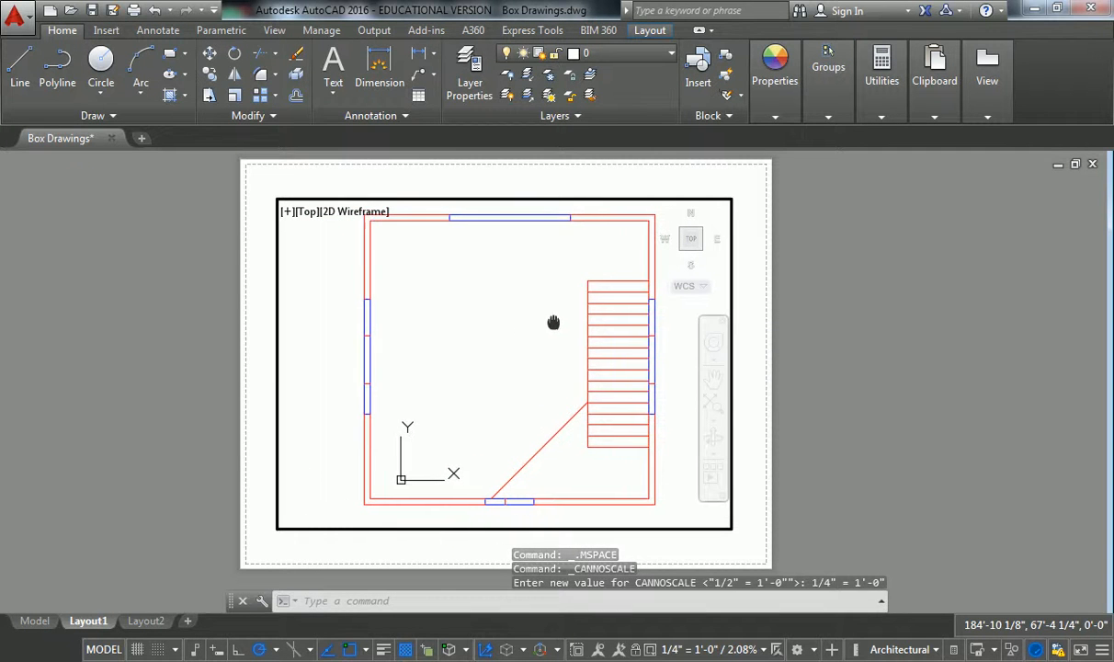
double_click(257, 275)
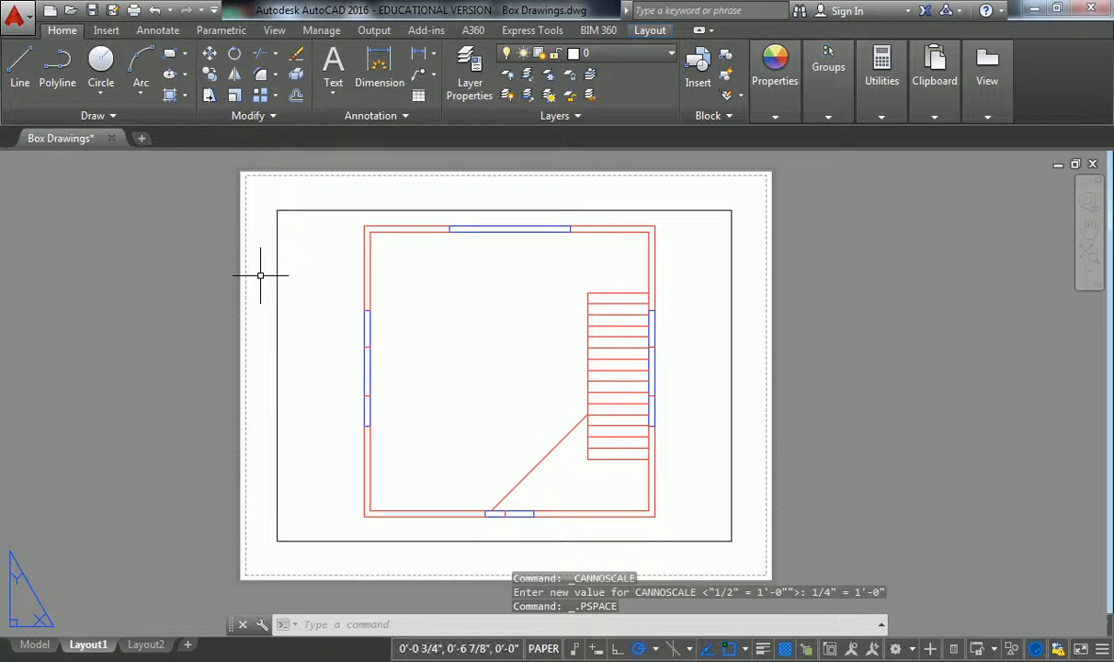
Examine the scaled floor plan on the Layout1 sheet and select the viewport frame to check its scale, clearing the selection again.
scroll(398, 286, down, 2)
scroll(447, 316, up, 4)
scroll(478, 322, down, 2)
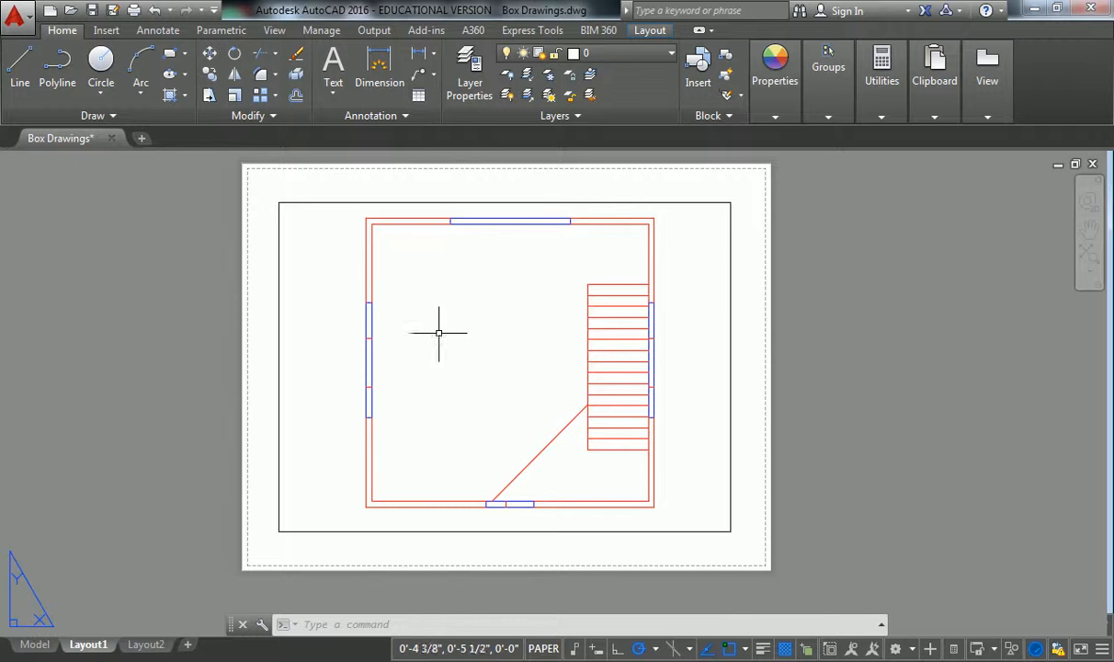
middle_drag(485, 189, 489, 196)
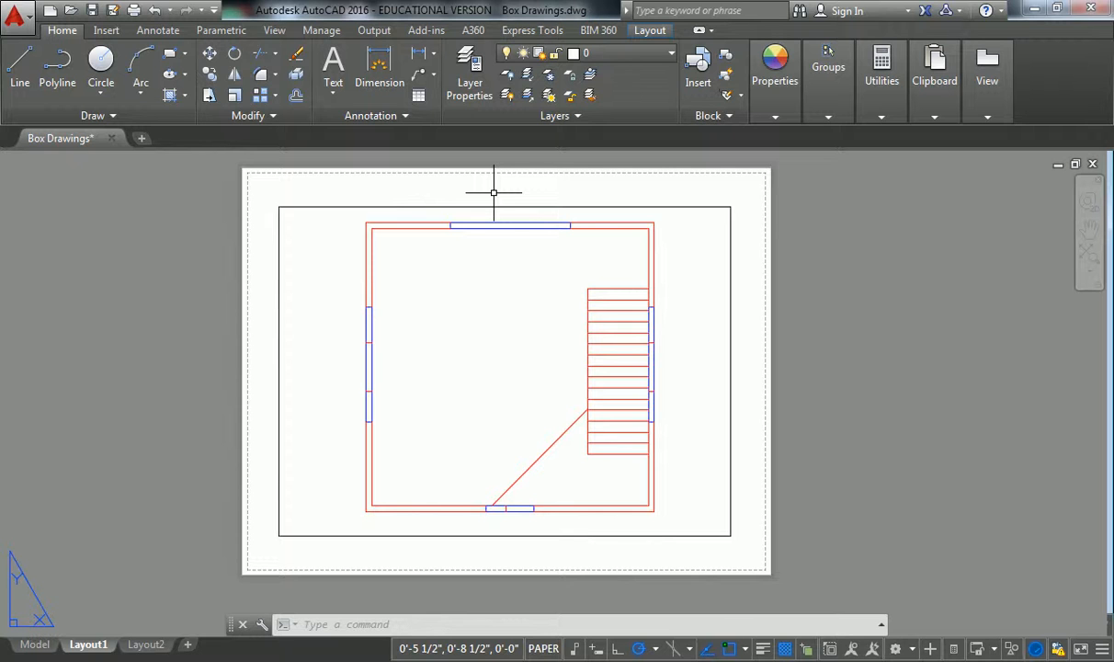
click(526, 194)
click(511, 203)
click(511, 202)
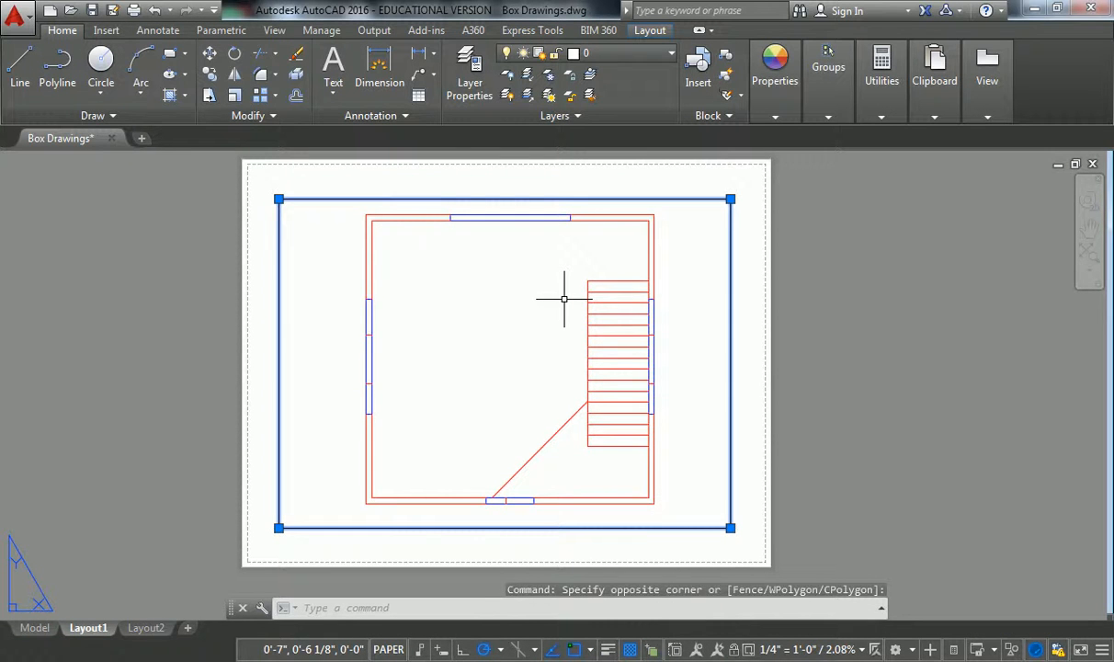
key(Escape)
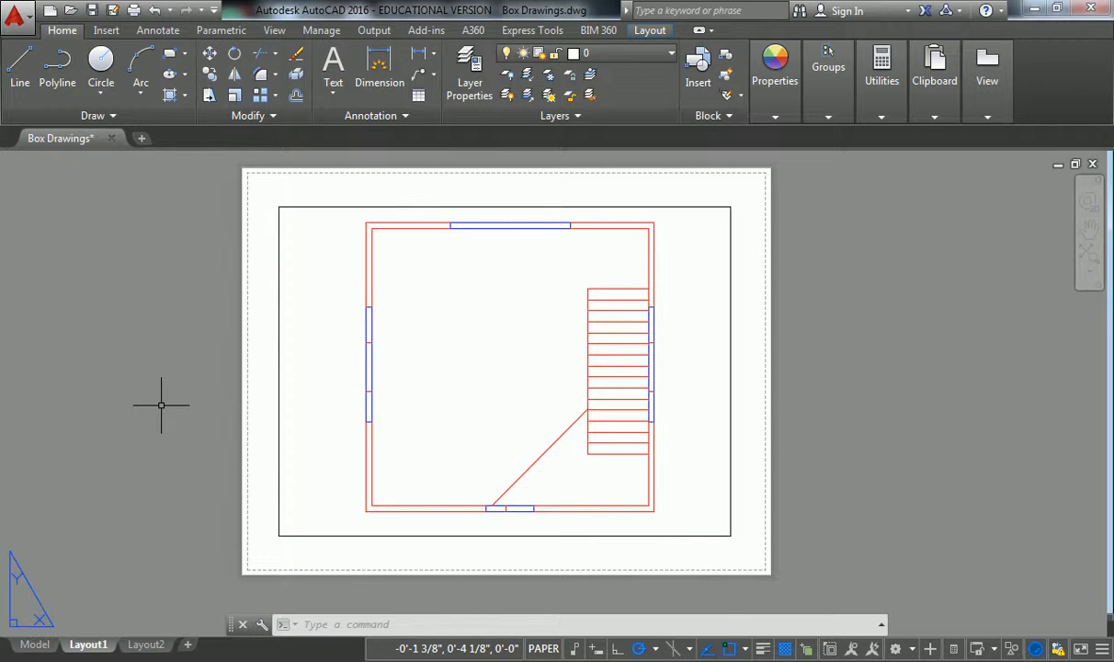
Add a new layout with the default name and open the Page Setup Manager for Layout2.
click(187, 647)
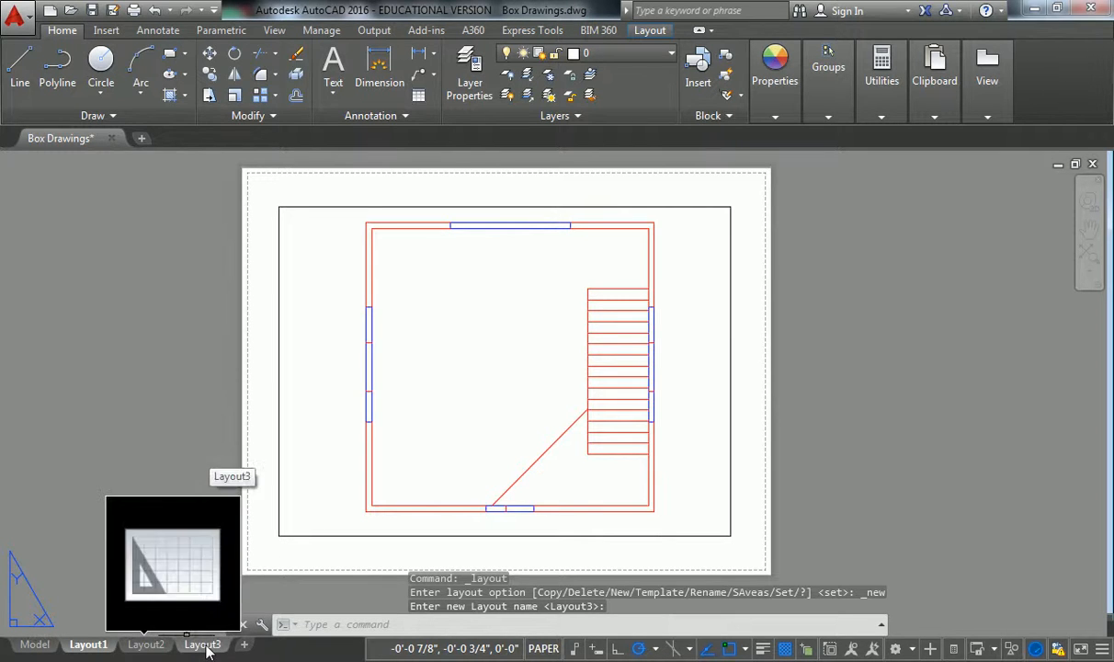
click(147, 646)
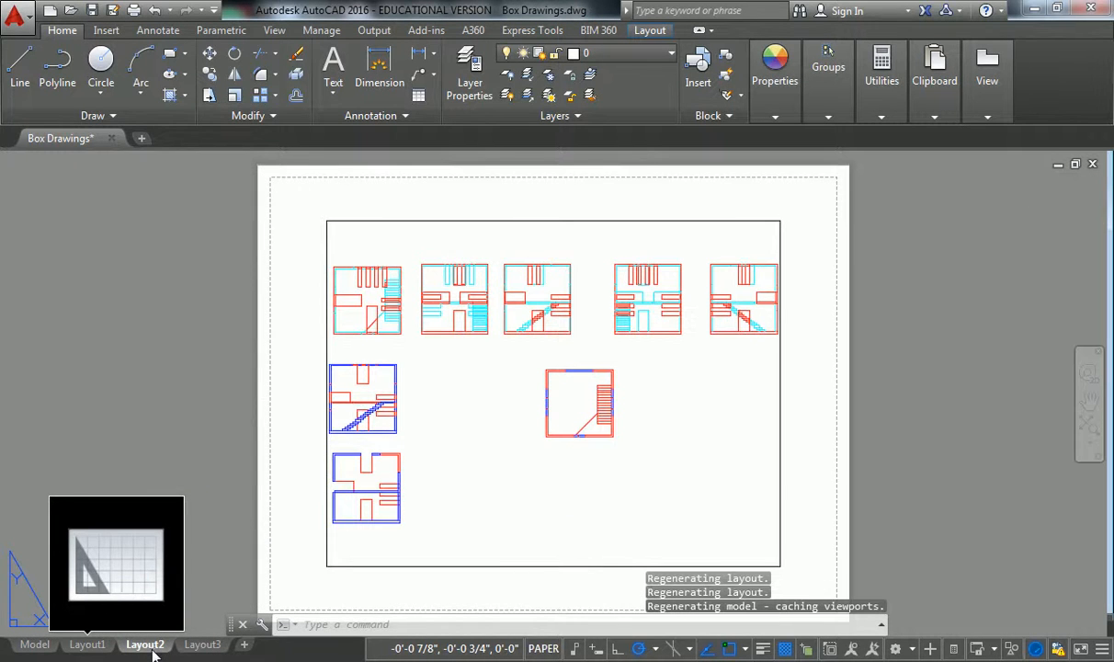
right_click(155, 651)
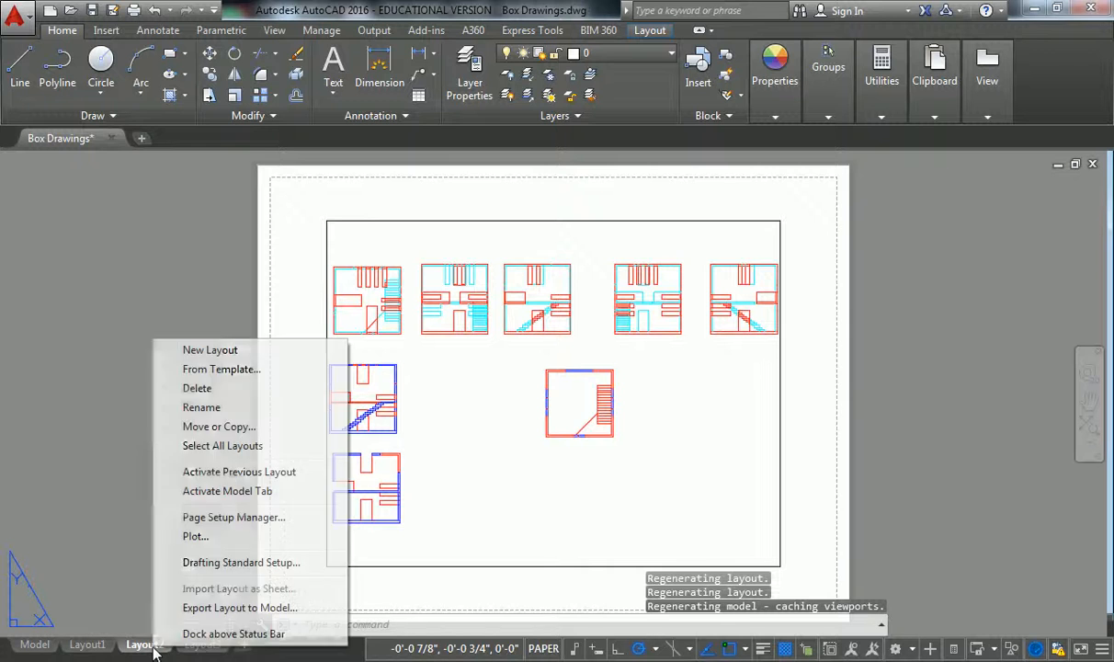
click(231, 517)
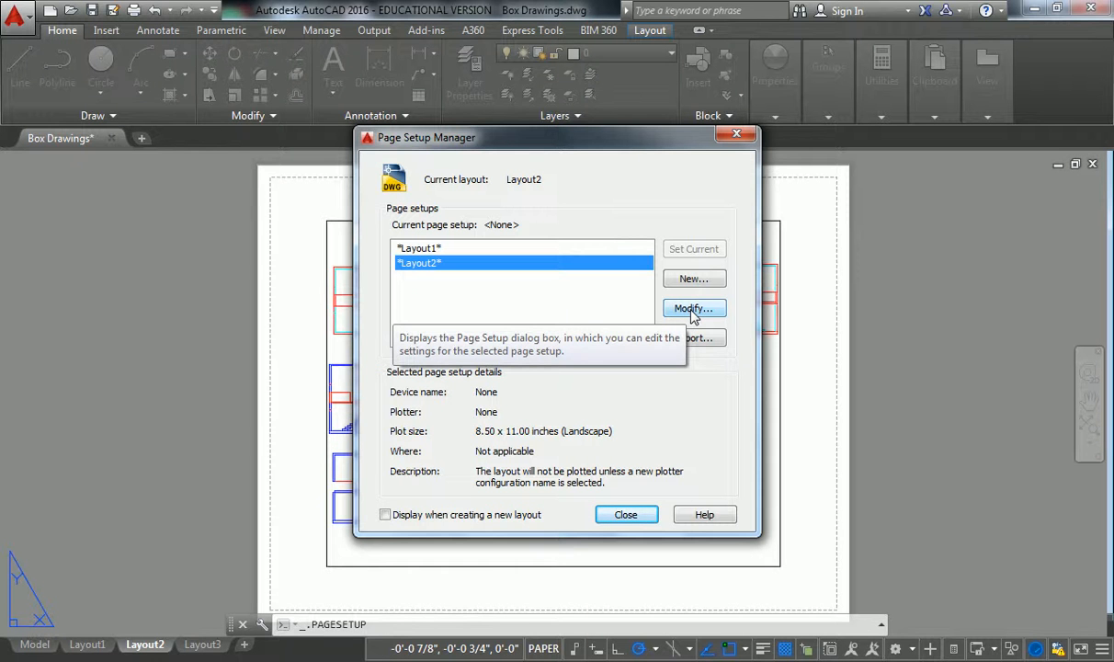
click(515, 248)
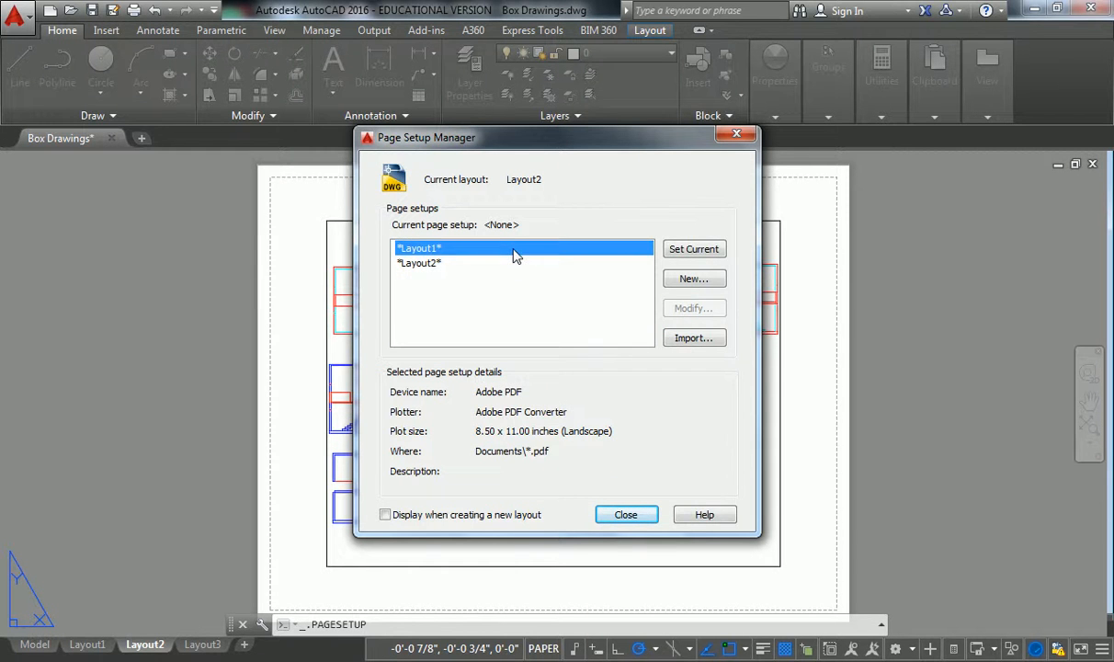
click(696, 338)
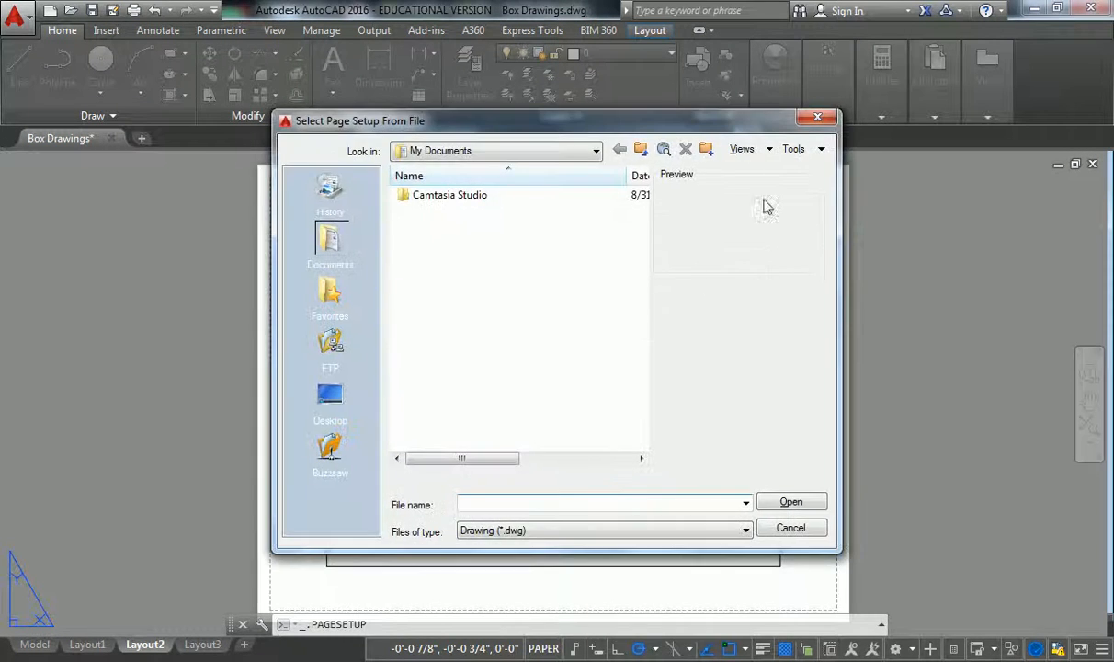
click(814, 120)
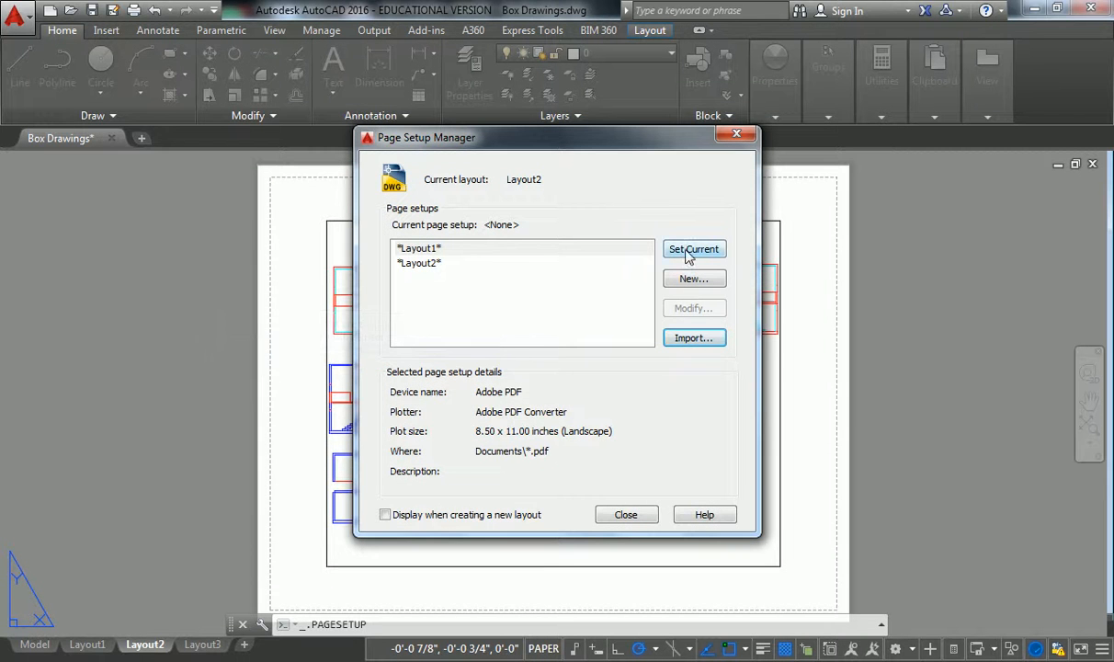
click(428, 264)
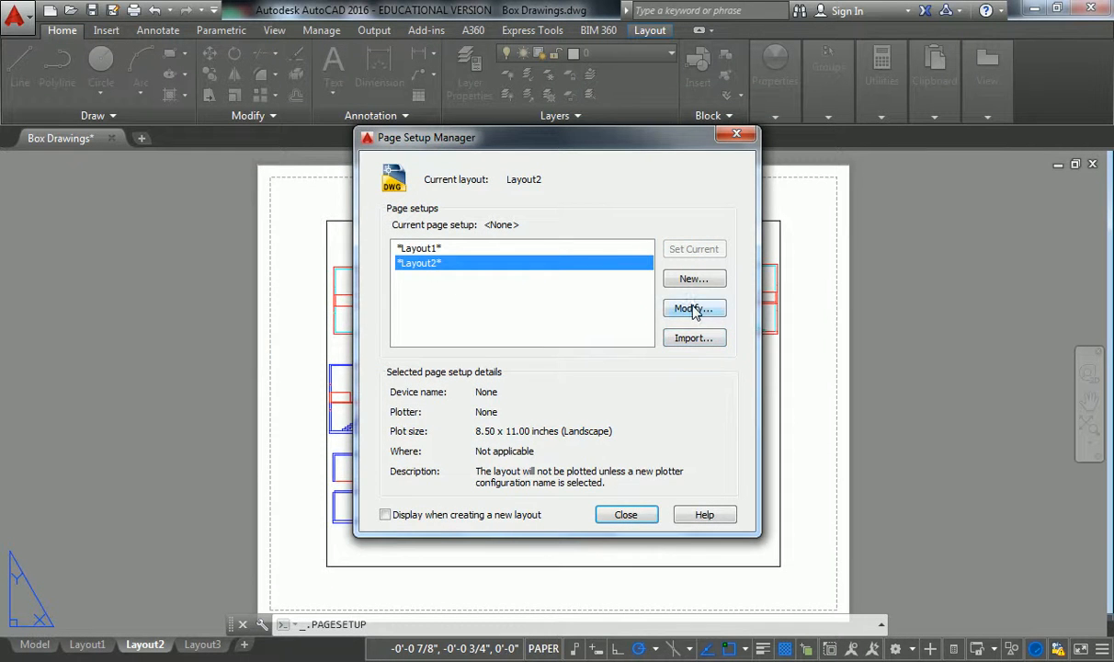
Modify Layout2's page setup to use the Adobe PDF plotter and the monochrome.ctb plot style table.
click(695, 309)
click(471, 211)
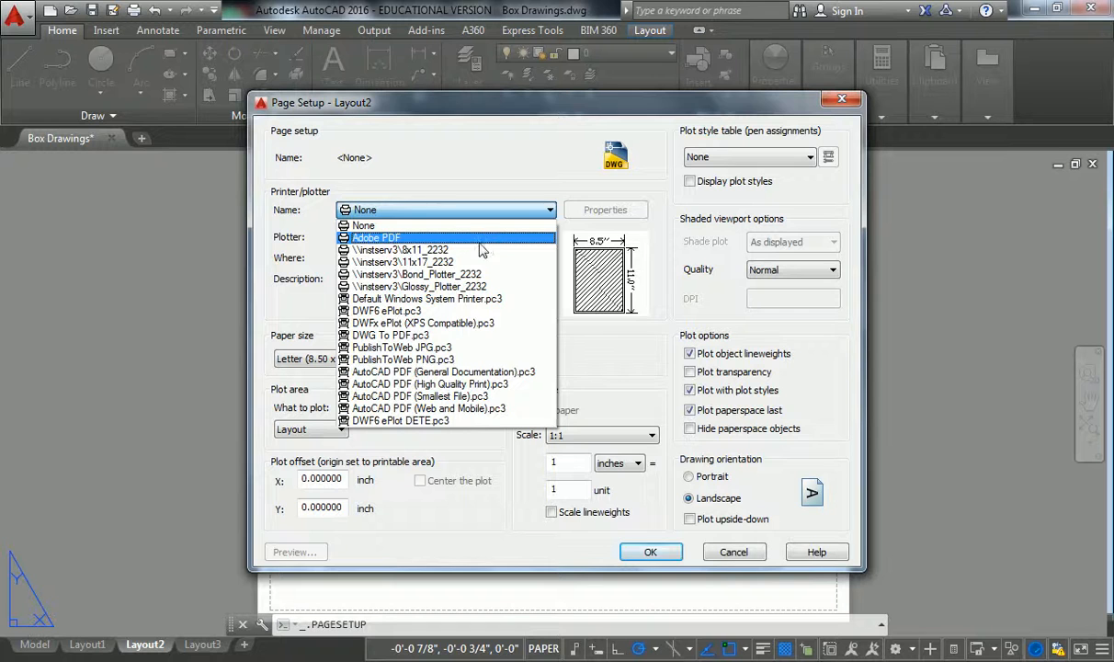
click(480, 238)
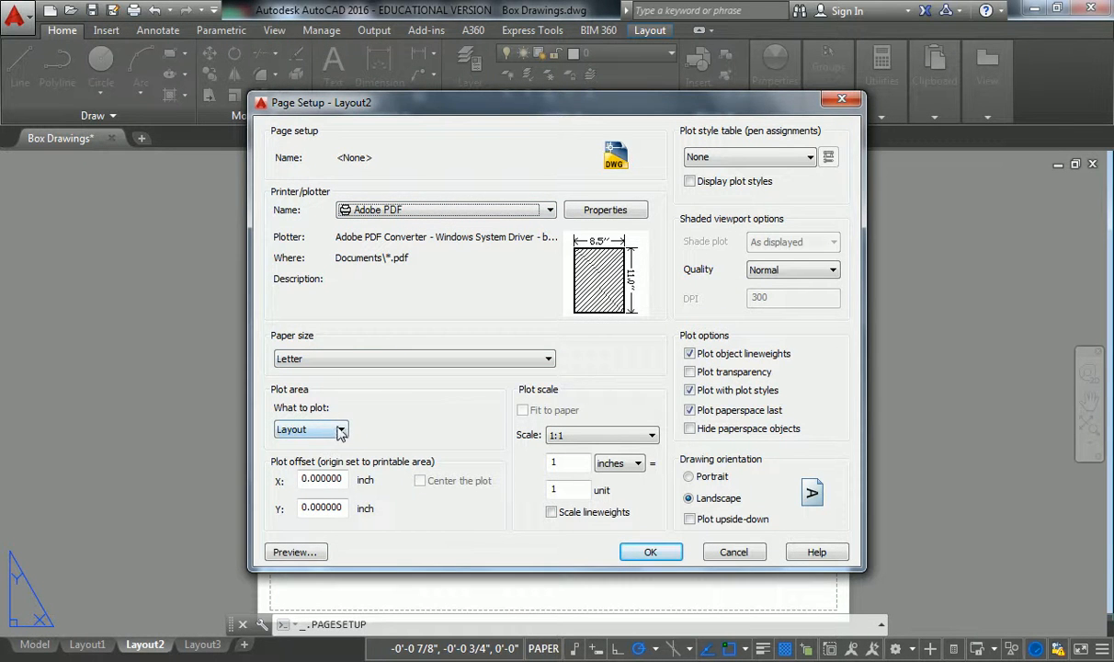
click(735, 157)
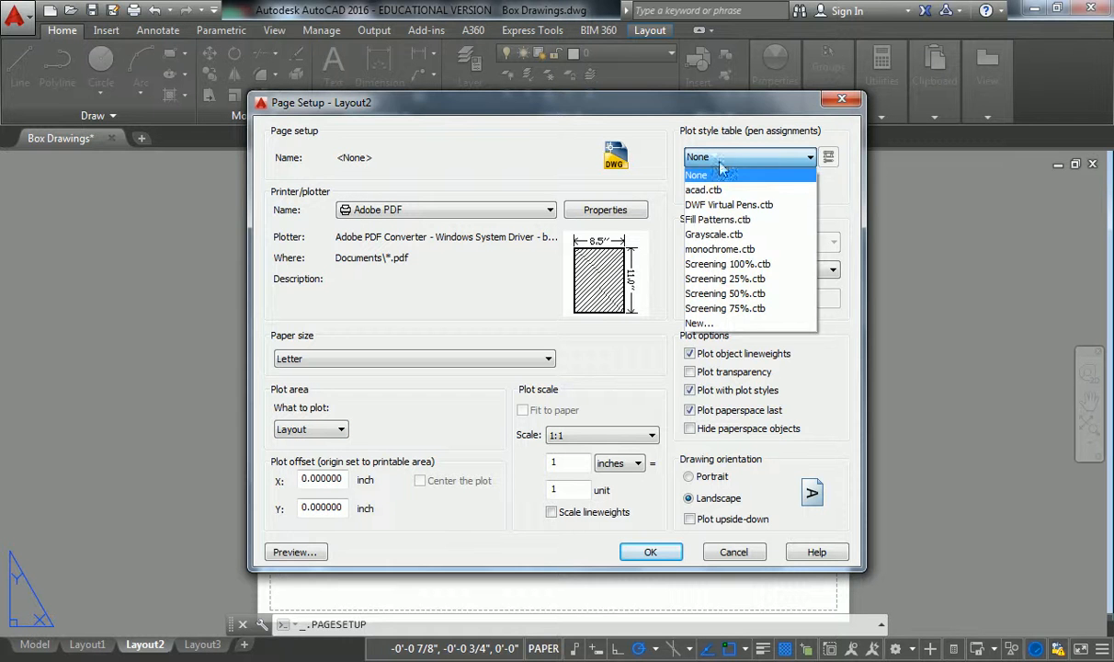
click(717, 245)
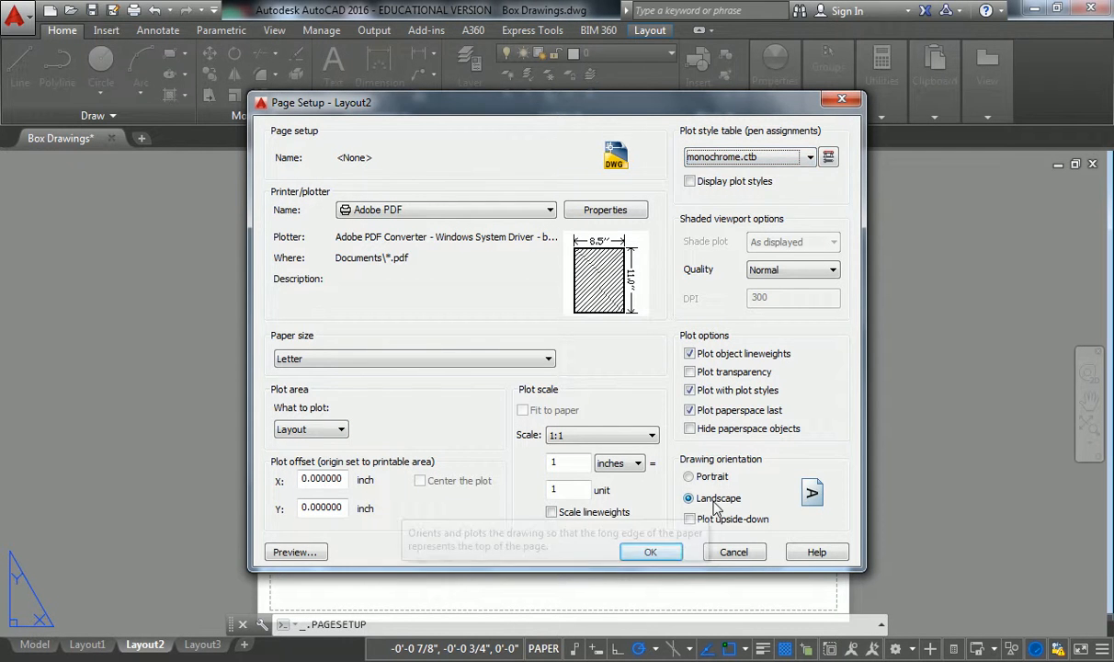
click(652, 553)
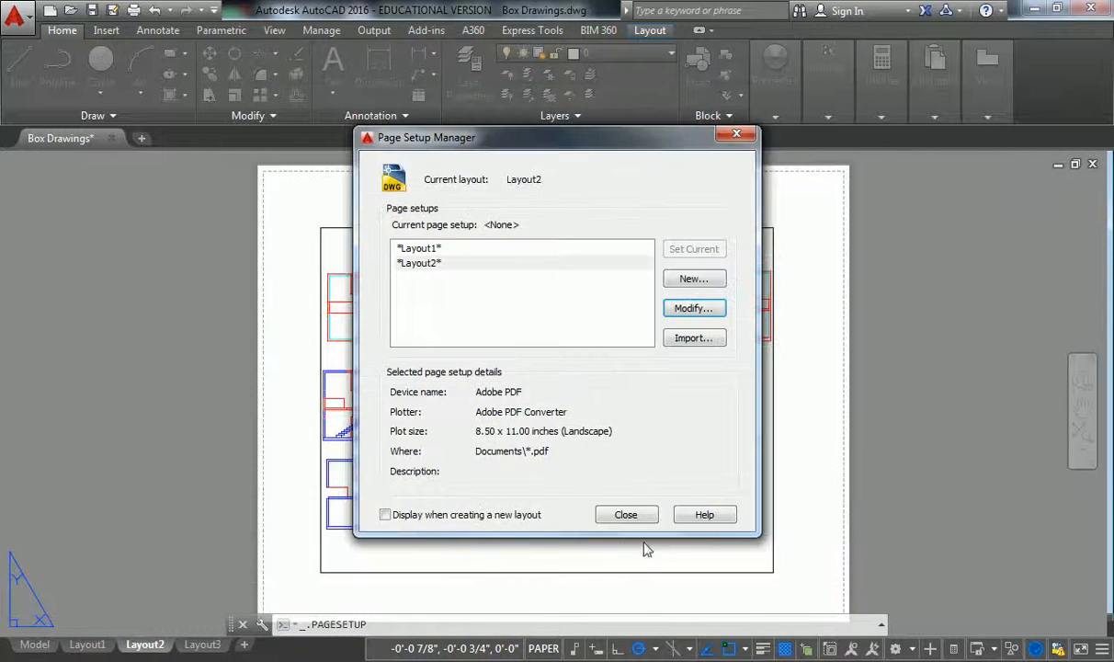
click(623, 512)
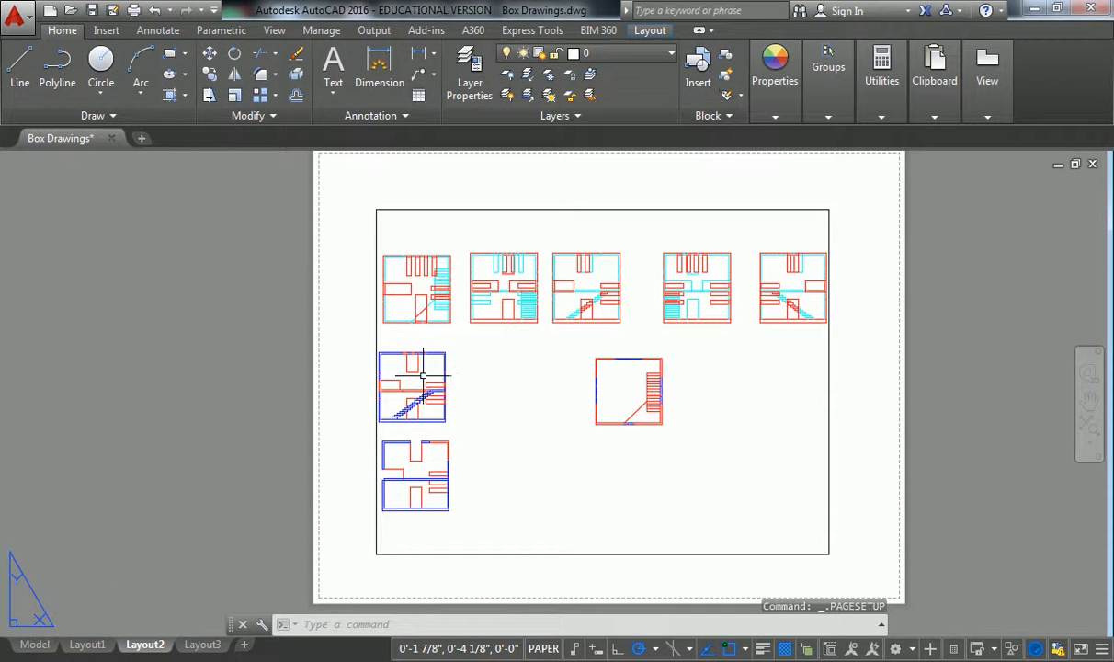
Activate the Layout2 viewport and frame the section drawing with the diagonal staircase inside it.
double_click(528, 378)
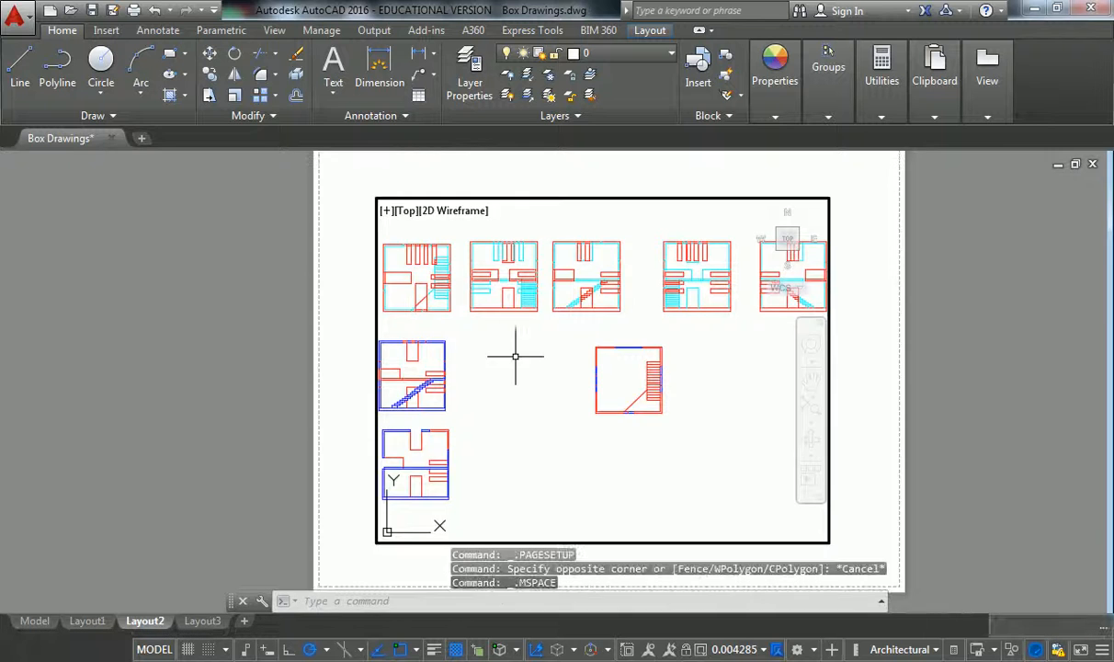
scroll(545, 357, up, 5)
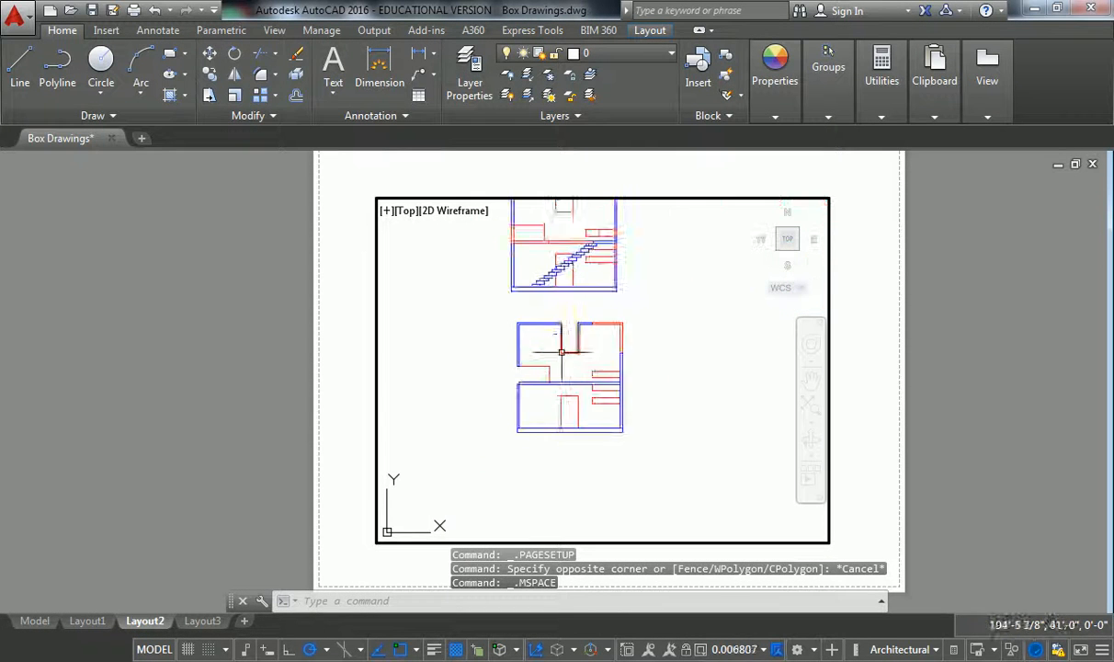
middle_drag(592, 317, 591, 438)
middle_drag(590, 234, 603, 296)
Set the Layout2 viewport's scale to 1/4" = 1'-0", fit the stair section in its frame, and return to paper space.
click(762, 650)
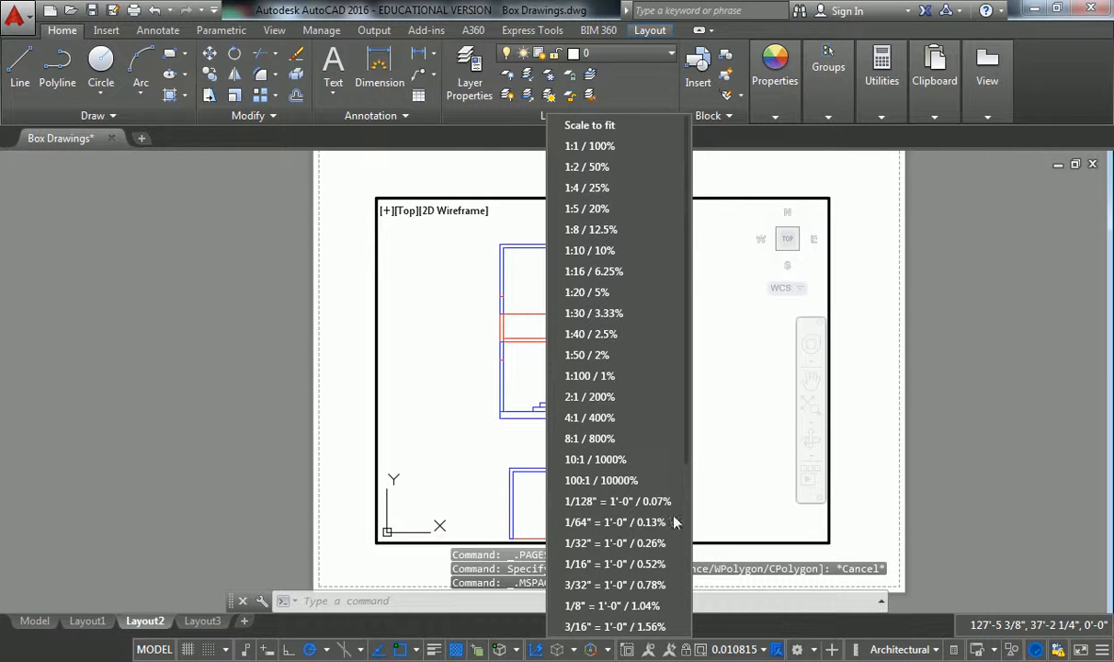
scroll(627, 548, down, 1)
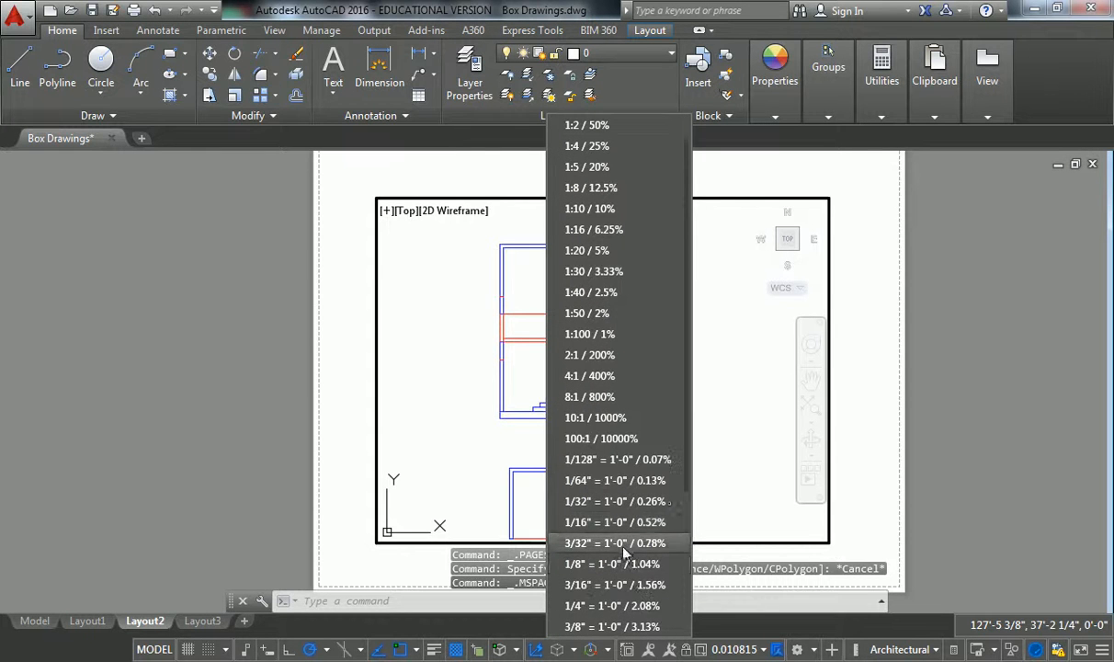
click(608, 605)
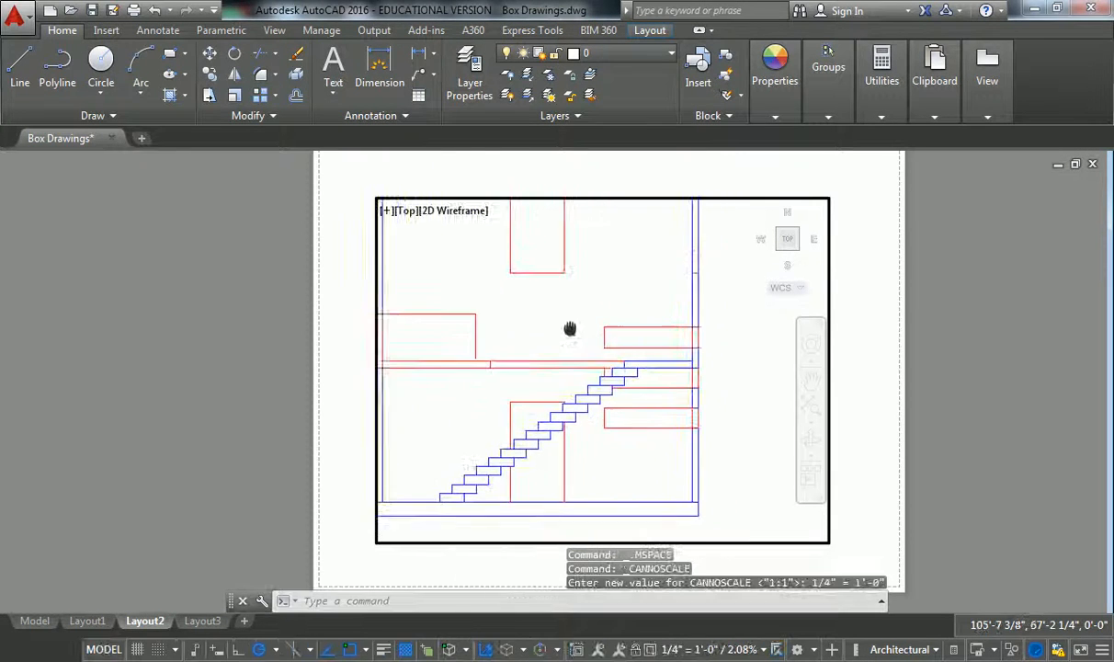
double_click(333, 285)
key(Escape)
key(Escape)
key(Escape)
scroll(521, 232, down, 2)
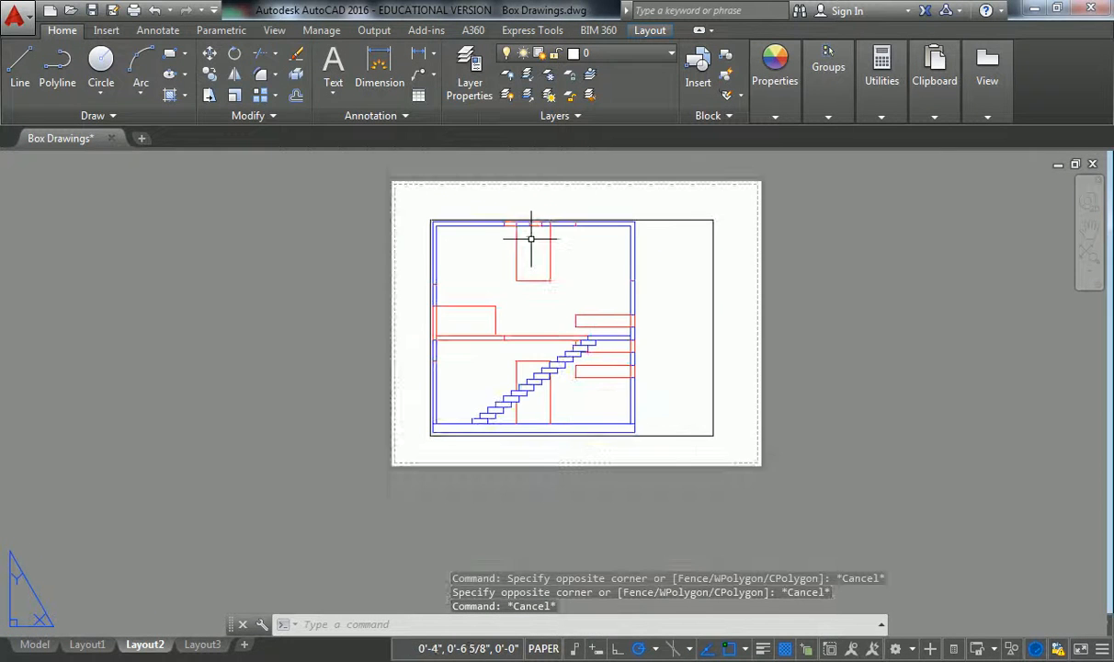
Set the Layout2 viewport's scale to 1/8" = 1'-0" and return to paper space.
double_click(531, 304)
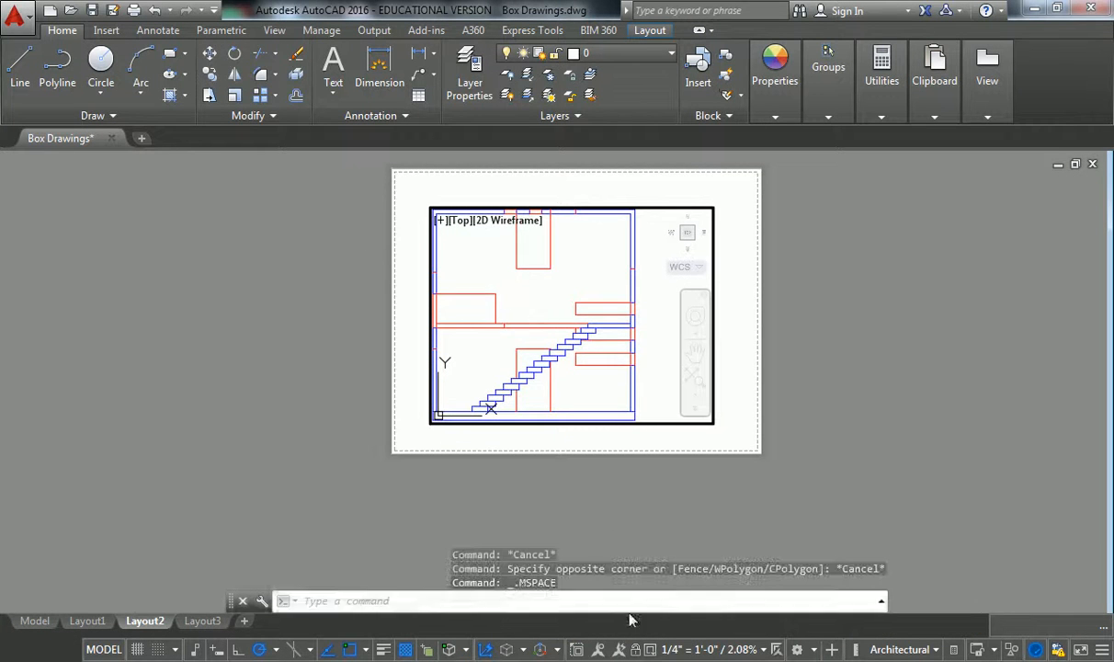
click(724, 650)
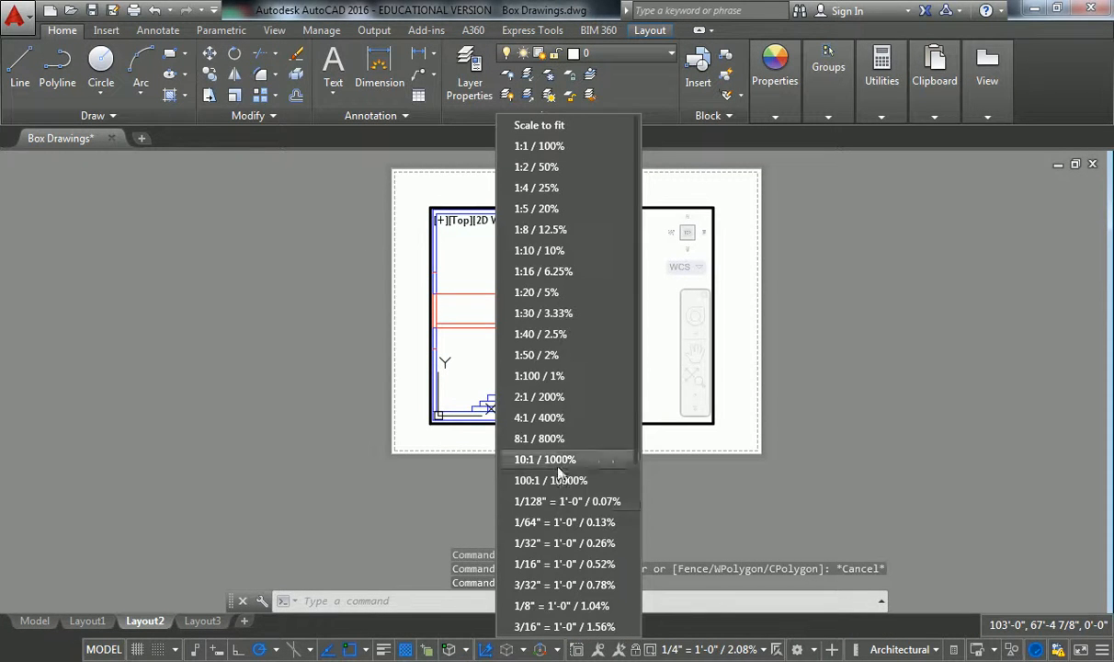
click(564, 603)
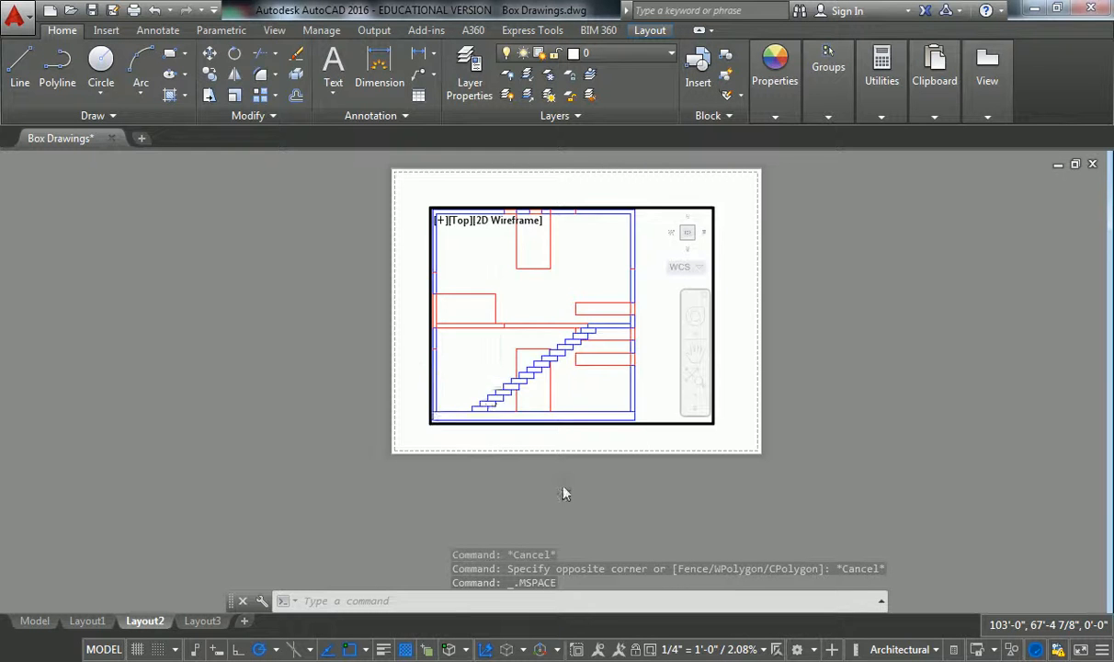
double_click(413, 270)
scroll(413, 270, up, 1)
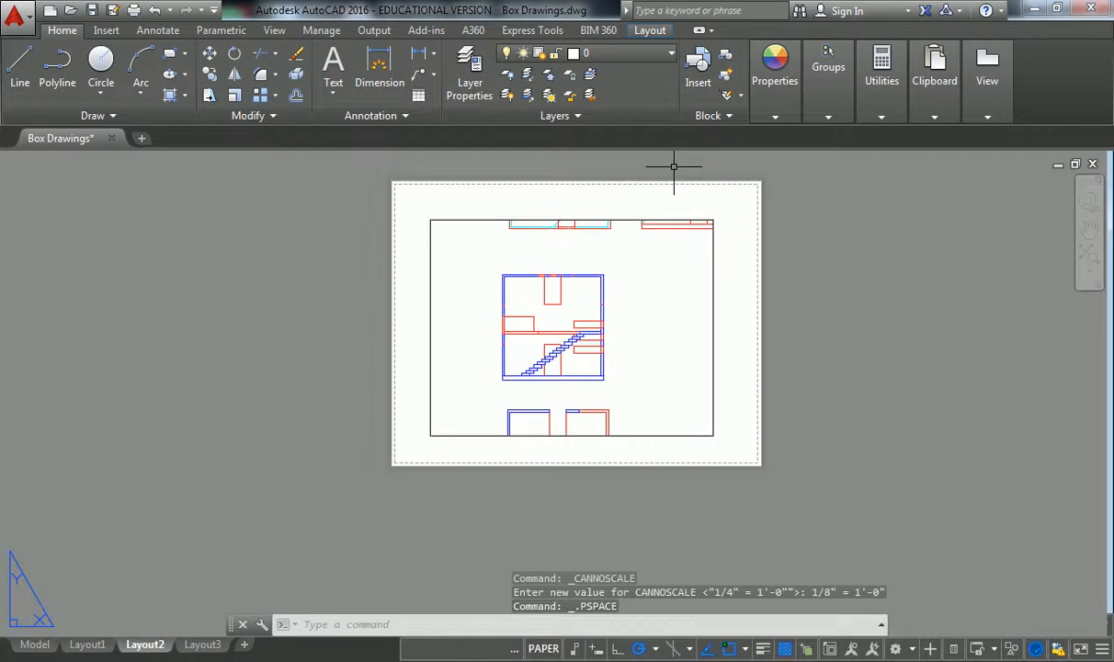
Shrink the viewport frame from its upper-right and lower-left corners so it encloses only the stair section.
scroll(716, 211, up, 2)
click(763, 204)
click(713, 243)
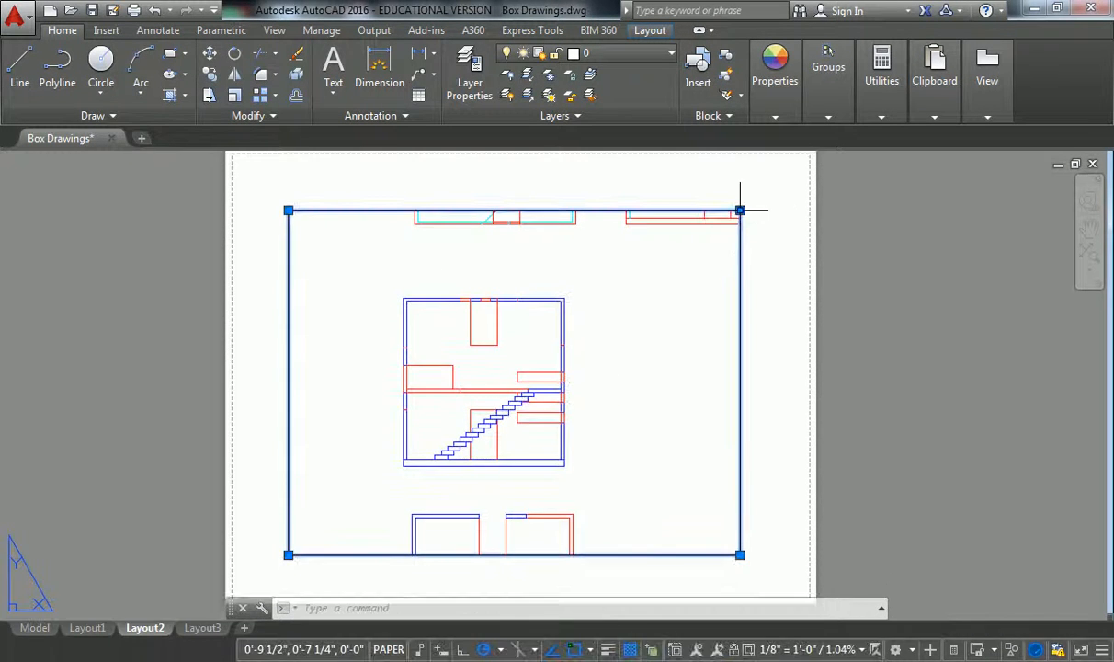
click(741, 219)
click(597, 270)
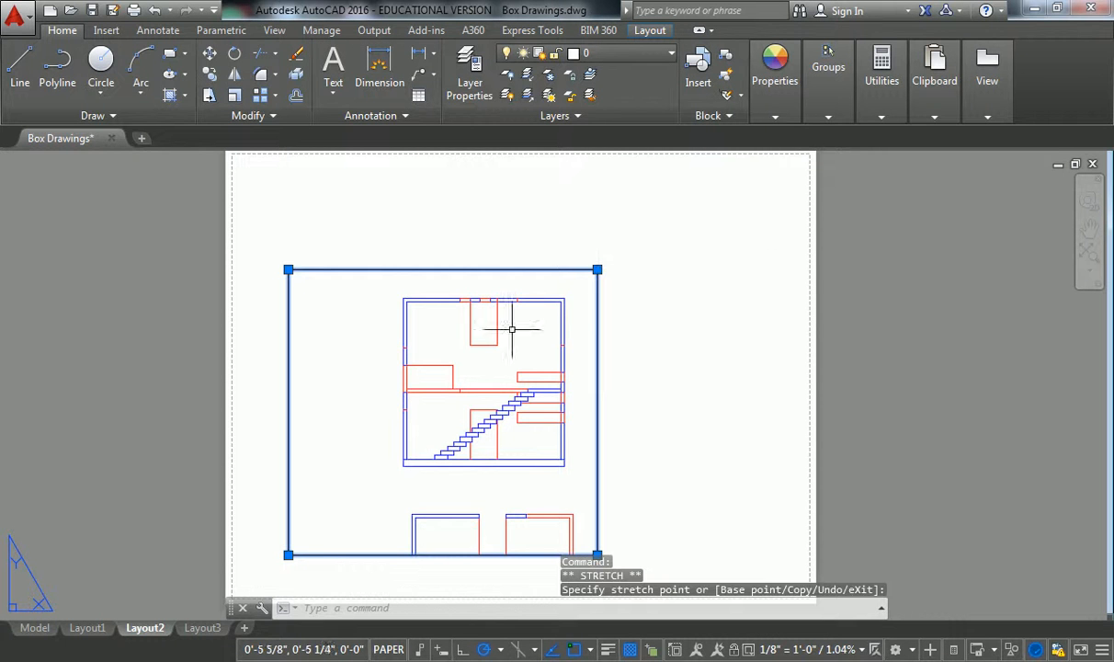
click(289, 553)
click(368, 477)
key(Escape)
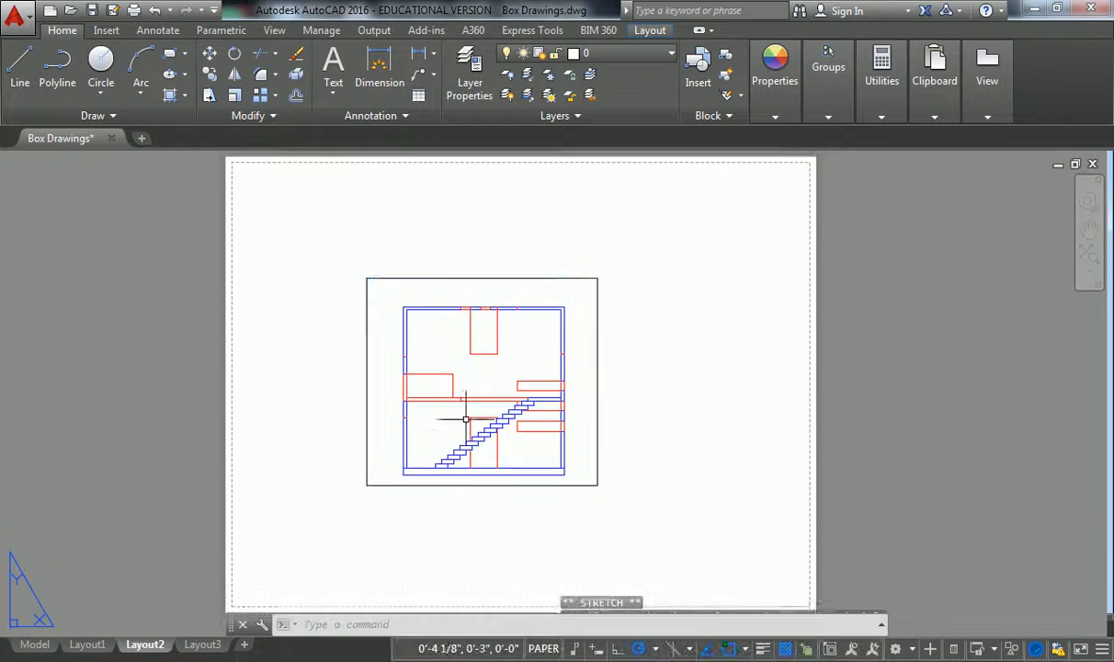
scroll(487, 356, down, 2)
scroll(502, 356, up, 2)
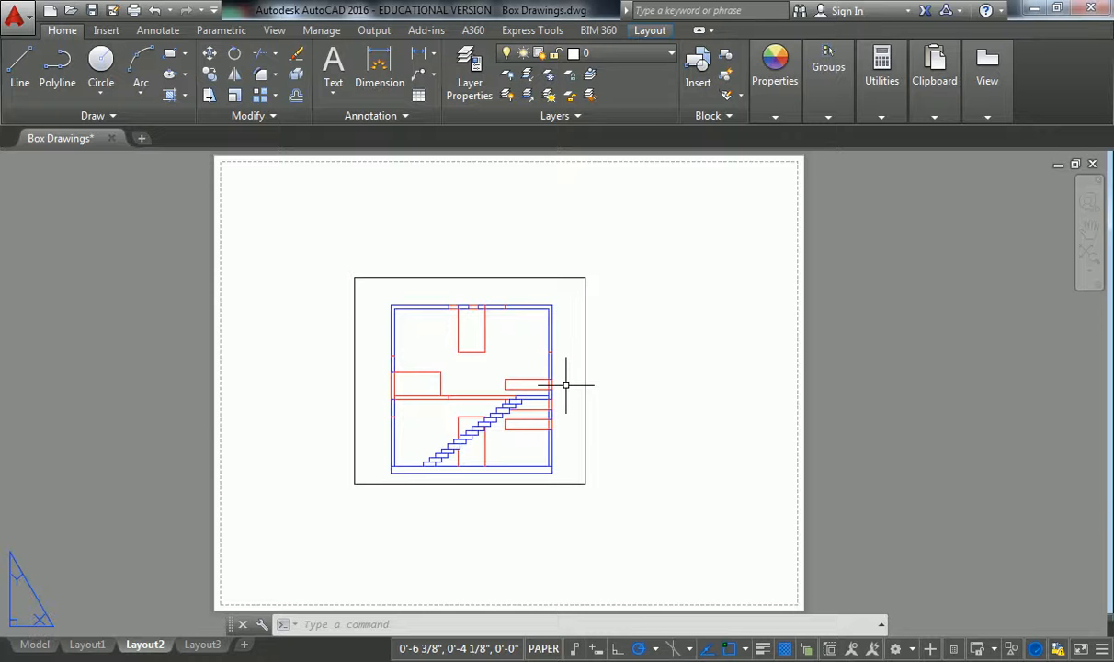
Move the stair section's viewport horizontally toward the sheet's left edge, leaving room for a second viewport beside it.
click(639, 241)
click(551, 307)
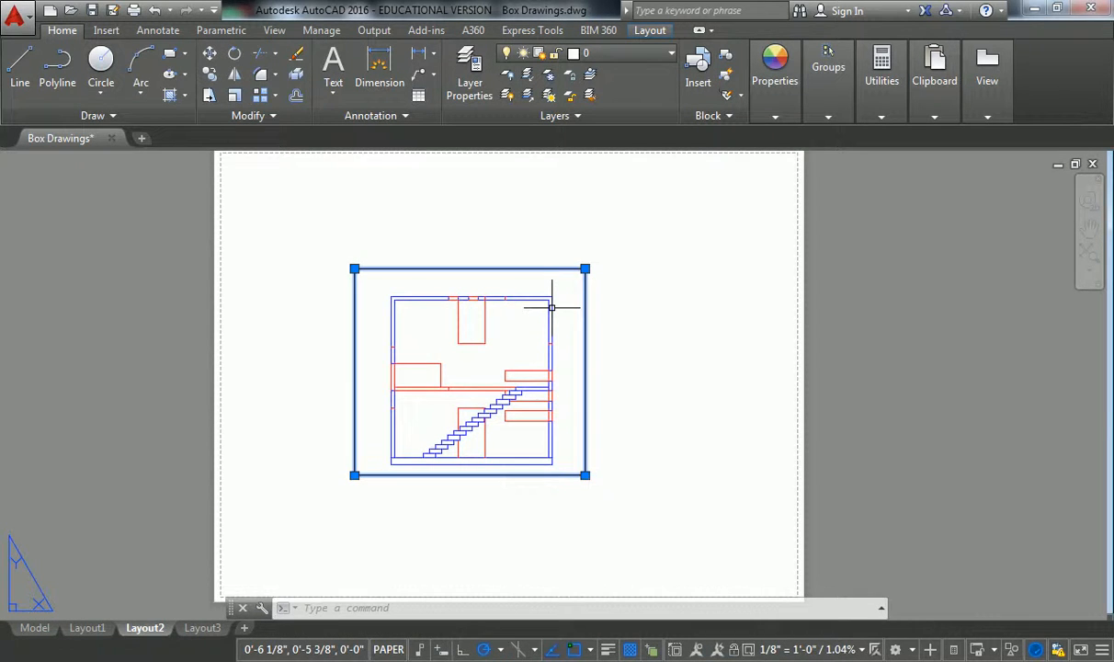
text(m)
key(Return)
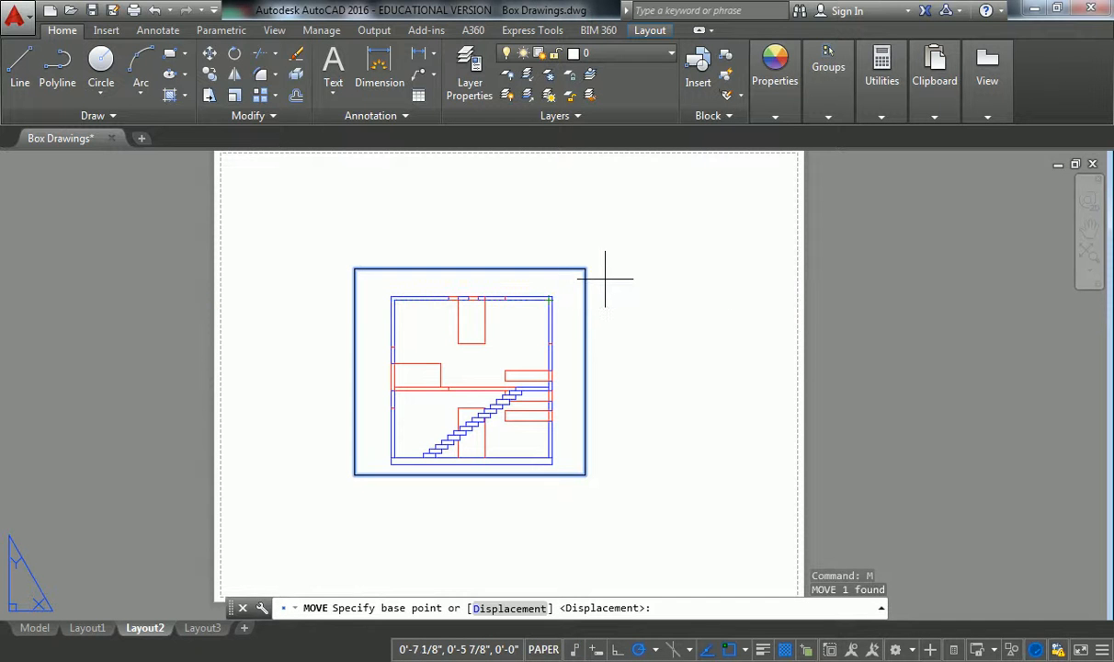
click(586, 269)
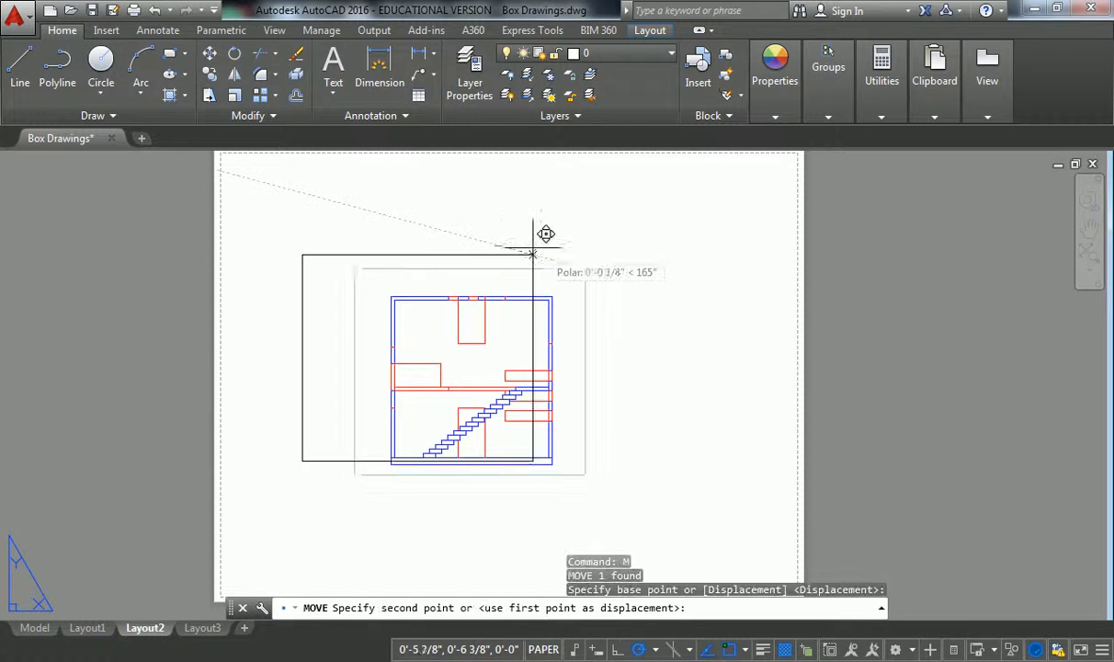
click(517, 257)
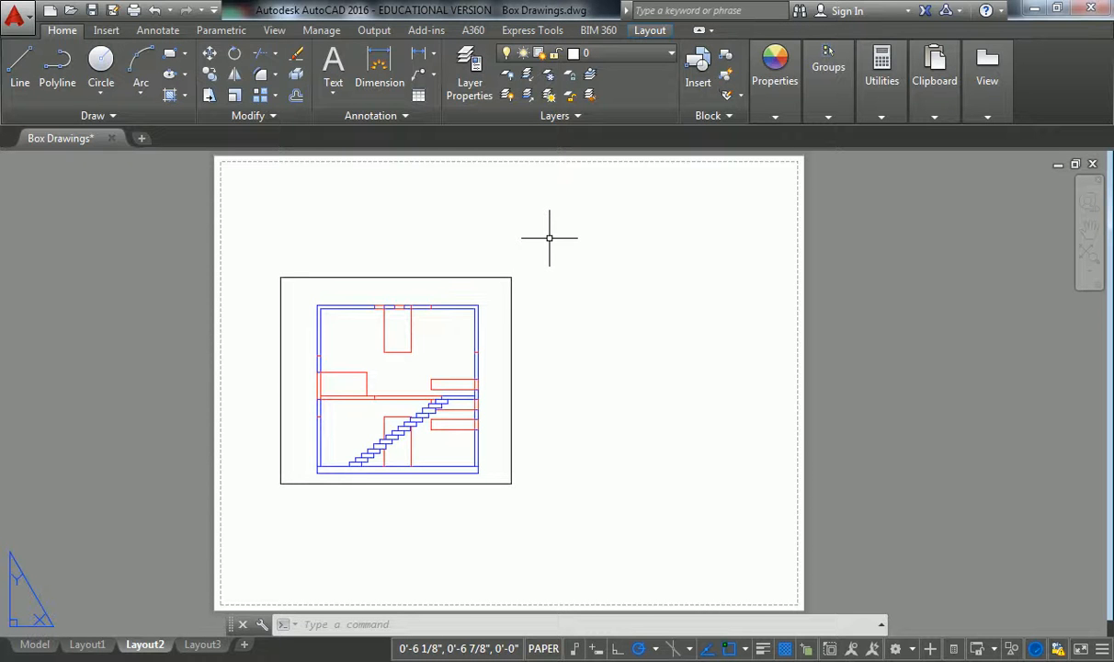
click(274, 30)
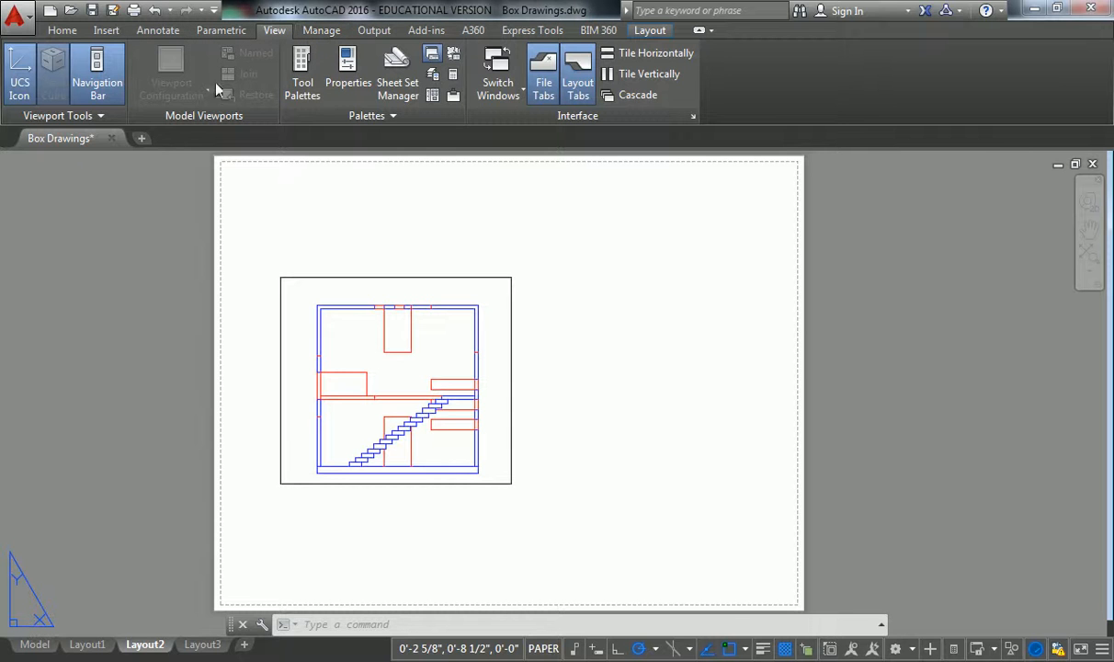
click(324, 187)
key(Escape)
key(Escape)
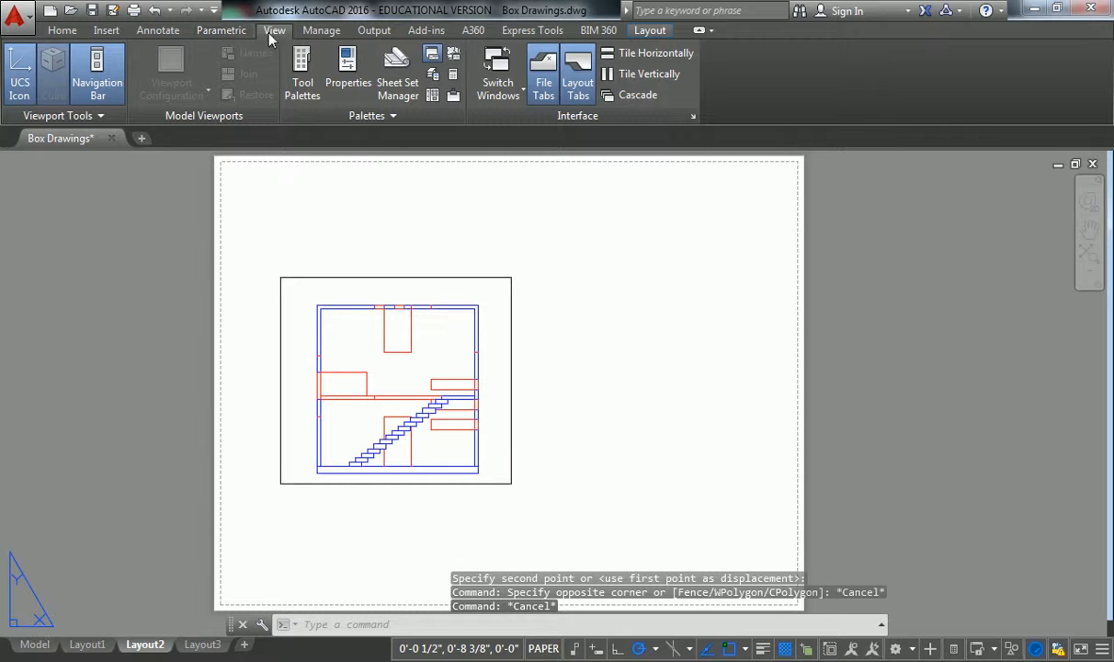
click(146, 34)
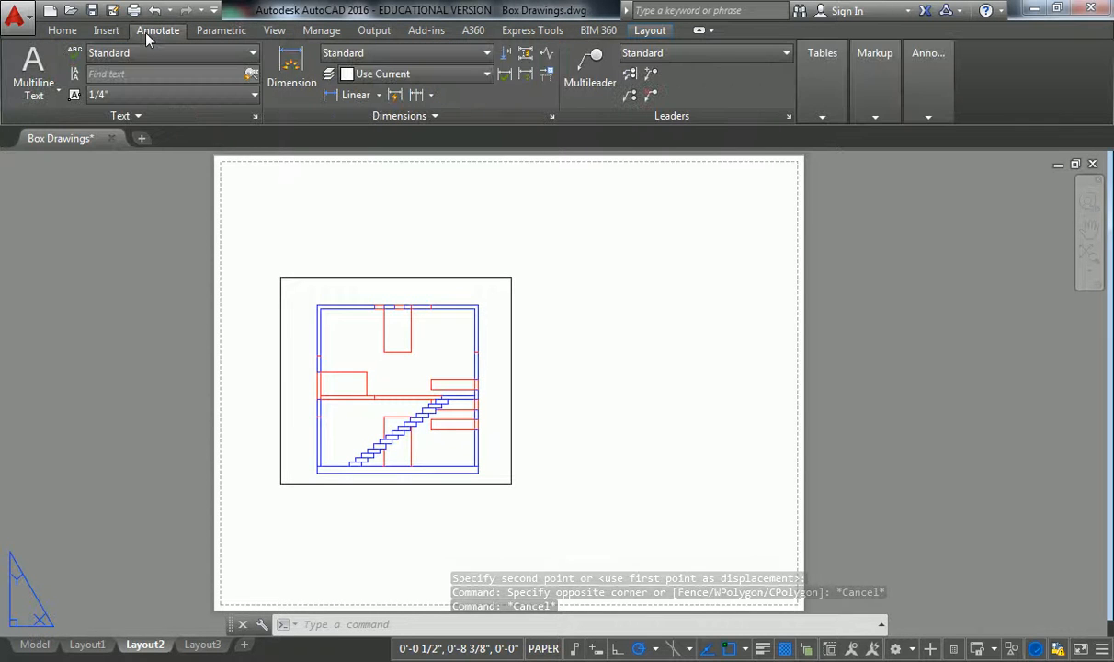
click(107, 30)
click(62, 30)
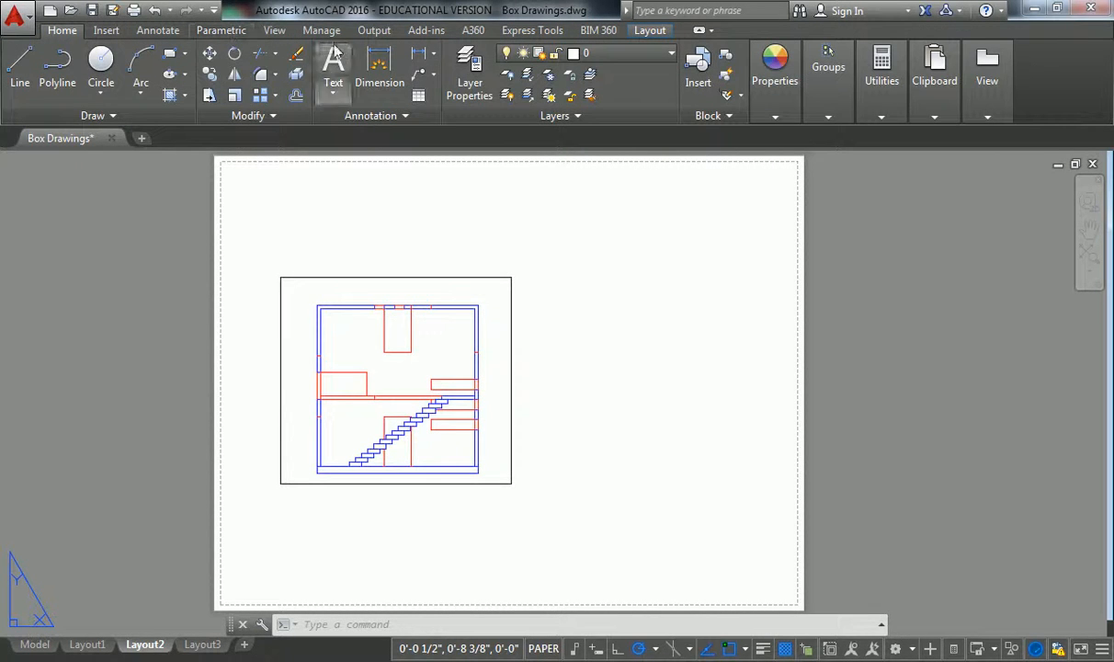
Add another new layout to the drawing, accepting the default name Layout4.
click(650, 30)
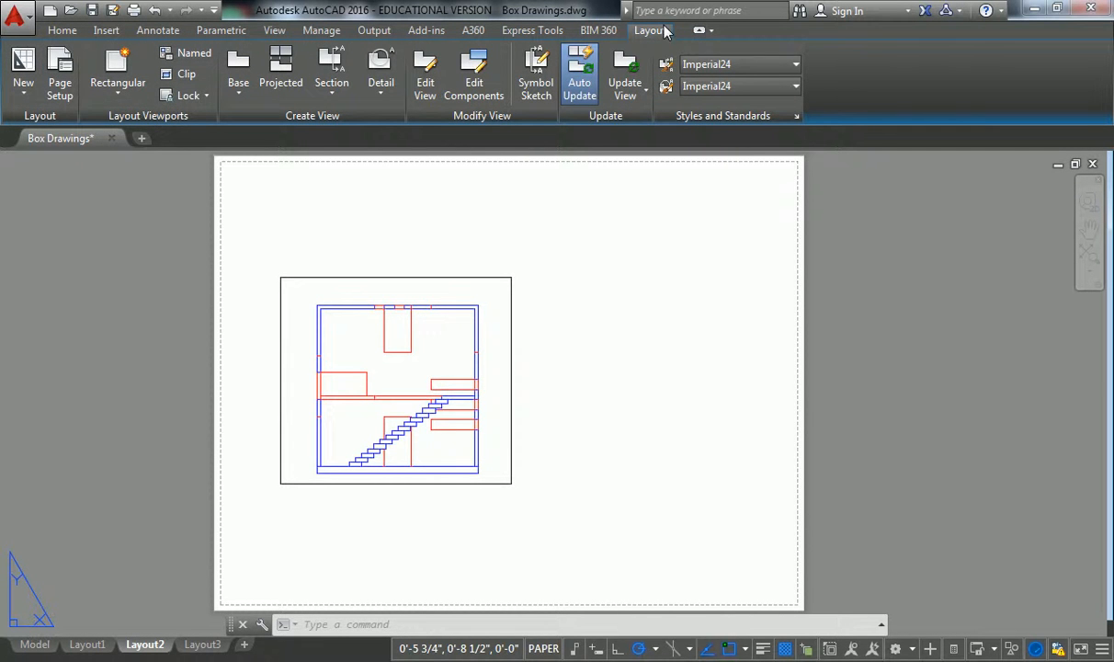
click(24, 62)
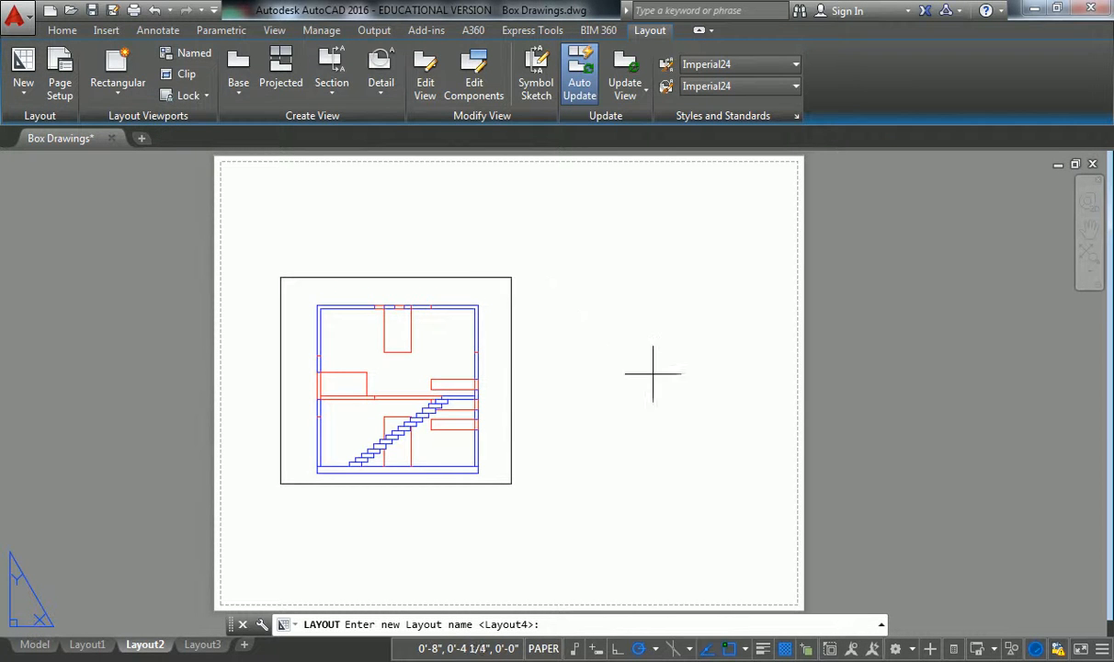
click(16, 91)
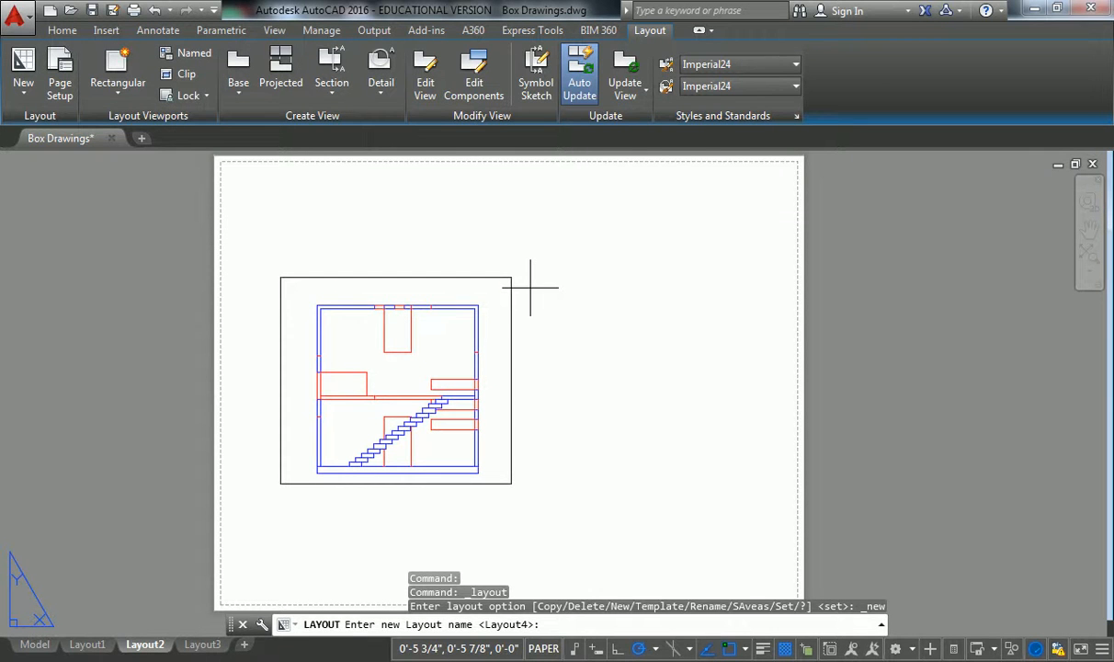
key(Return)
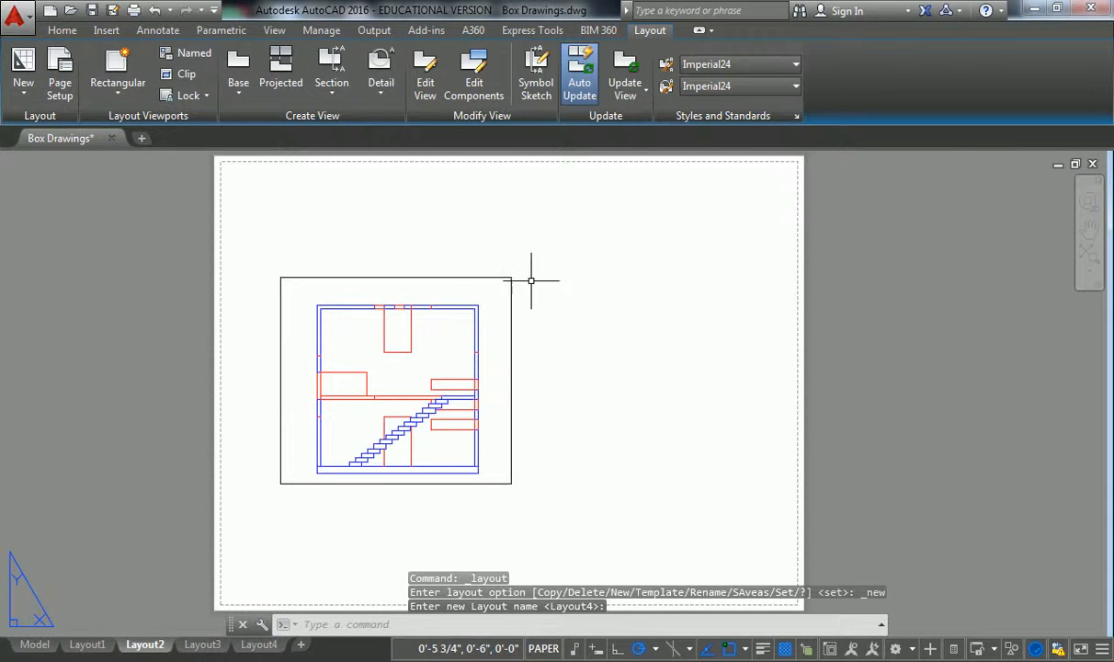
click(23, 88)
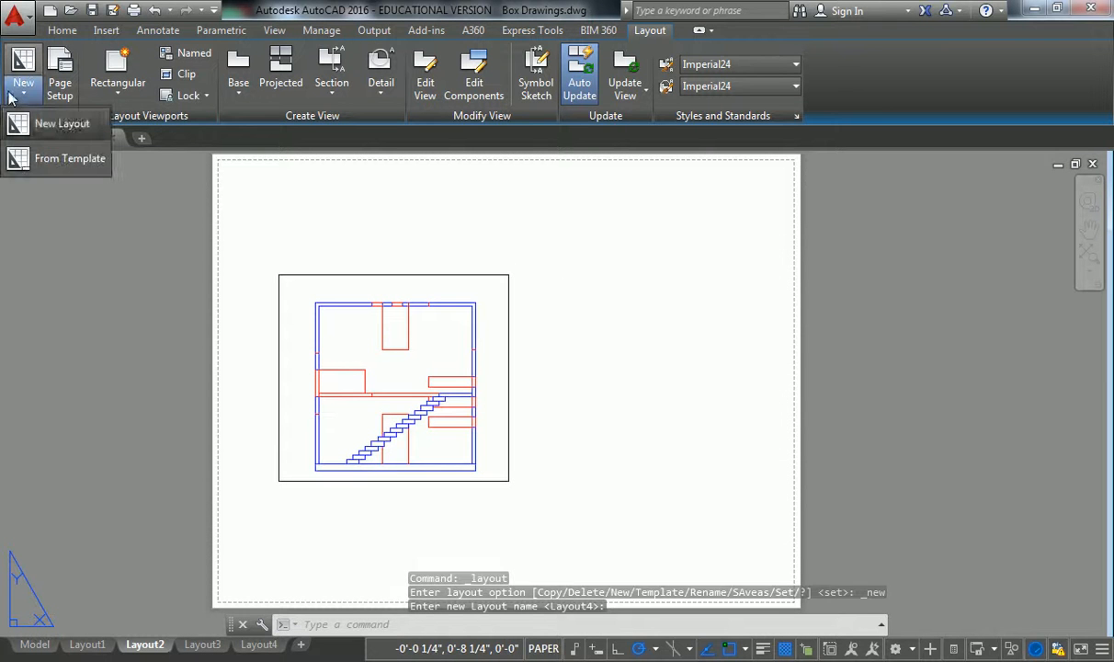
click(53, 125)
key(Escape)
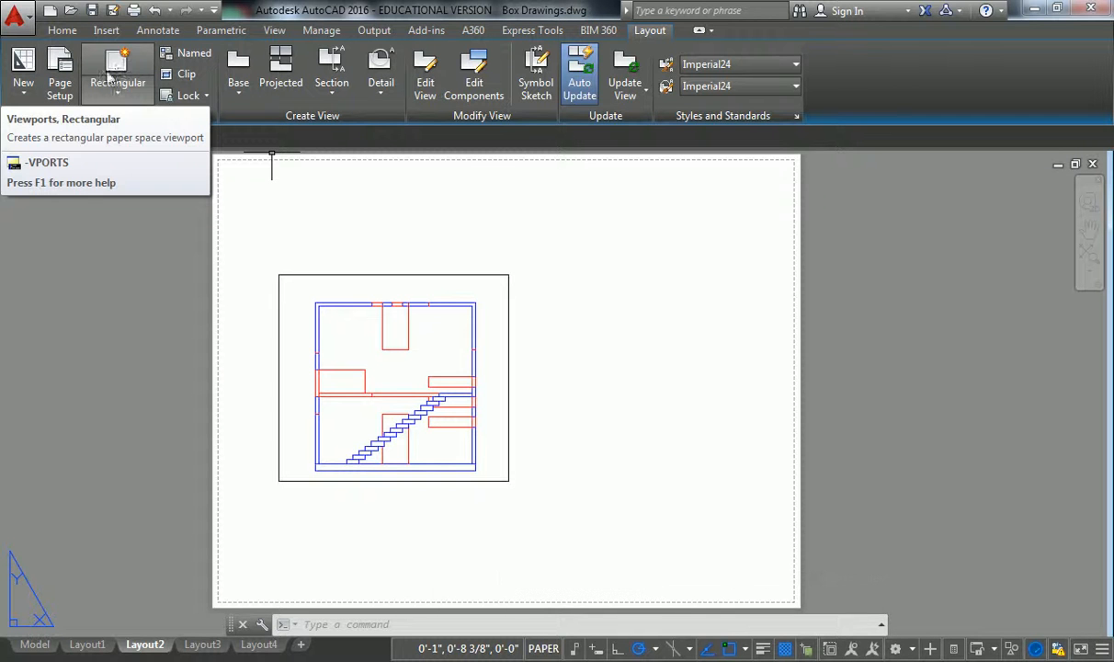
Create a second rectangular viewport on Layout2 beside the stair section's viewport, matching its height.
click(120, 66)
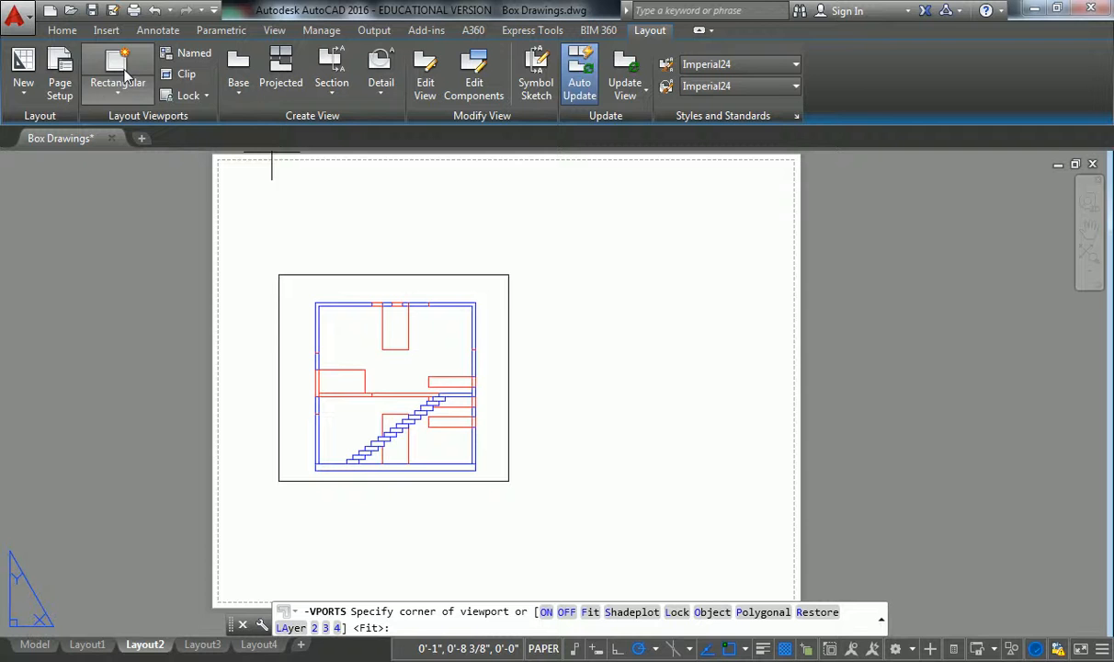
click(530, 274)
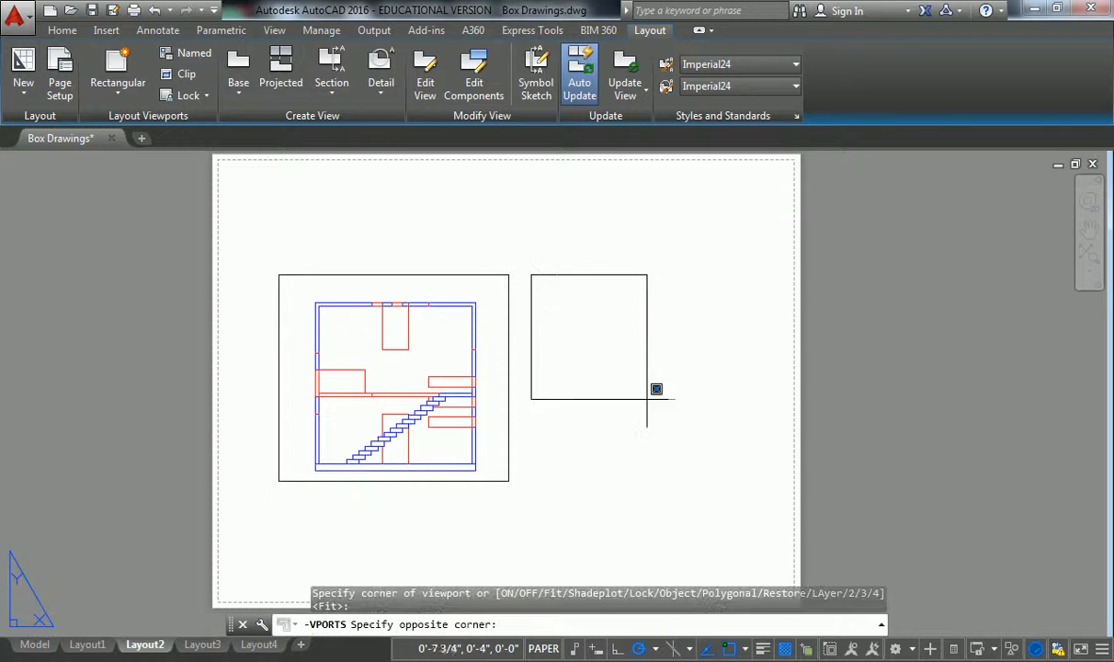
click(770, 481)
Frame the section without the staircase in the new viewport, set its scale to 1/8" = 1'-0", and return to paper space.
double_click(611, 361)
middle_drag(578, 371, 649, 358)
scroll(645, 419, up, 4)
scroll(646, 419, up, 2)
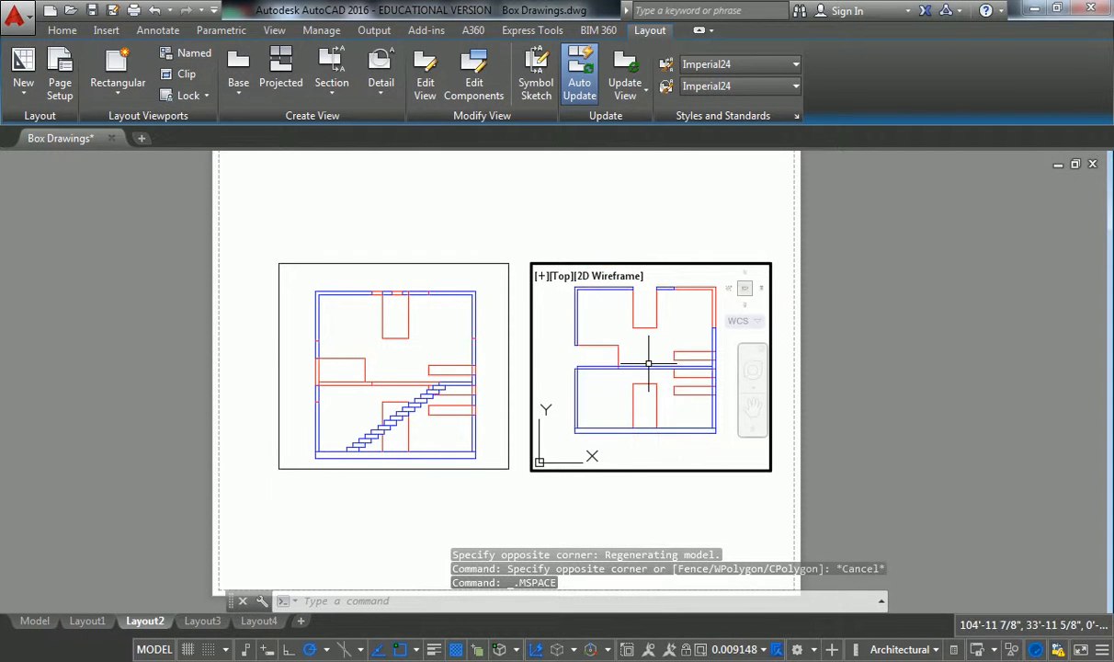
click(761, 650)
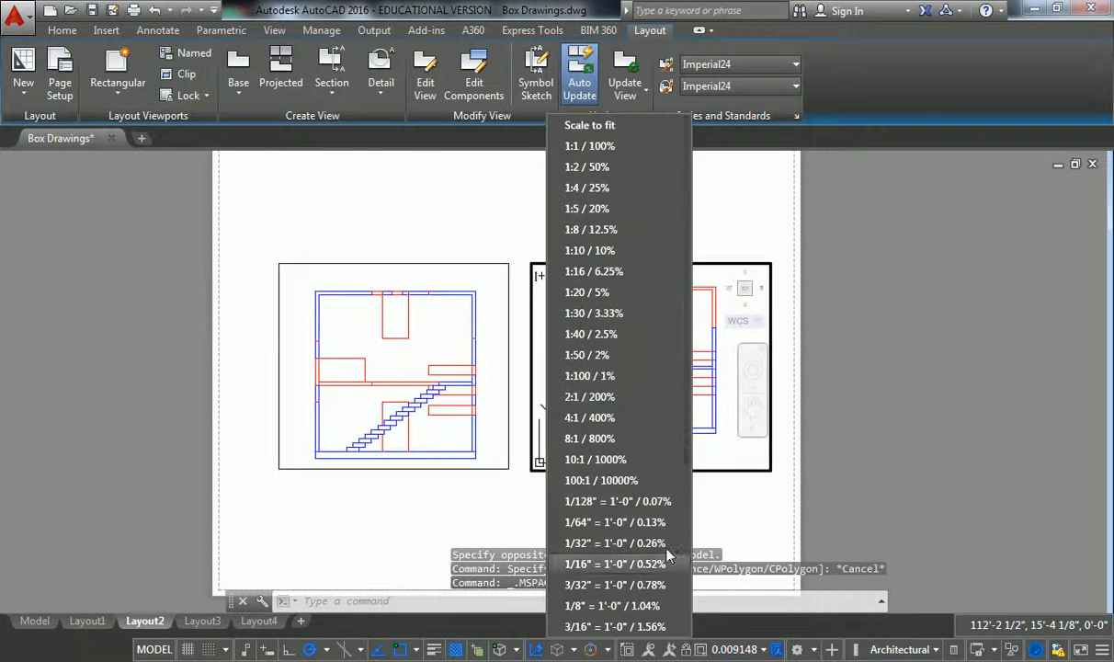
click(631, 606)
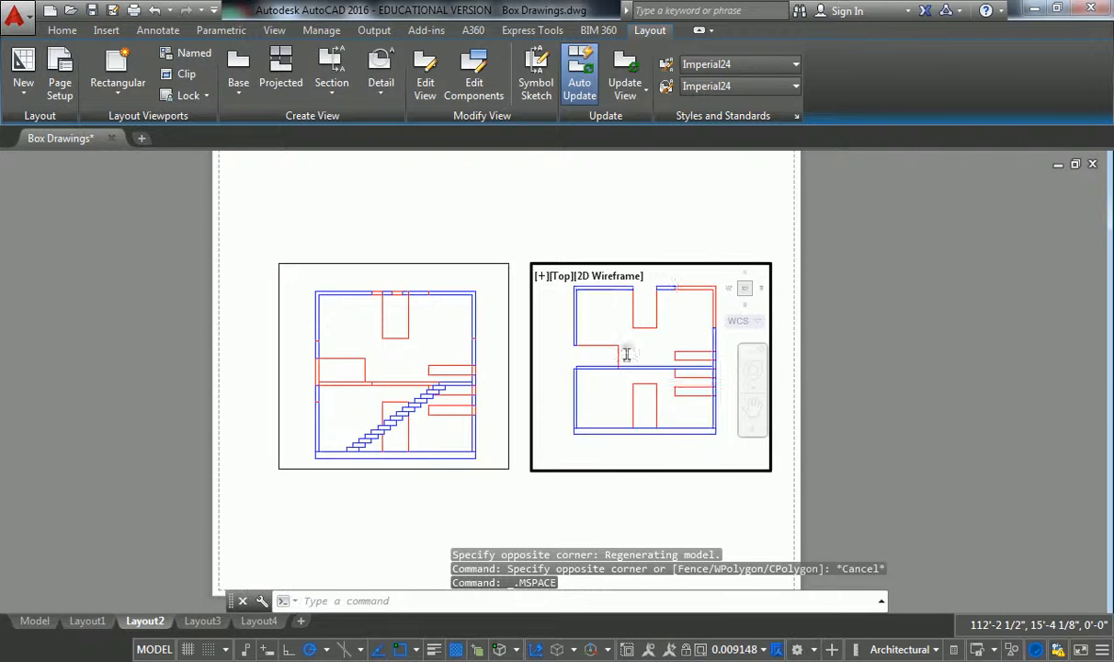
double_click(582, 226)
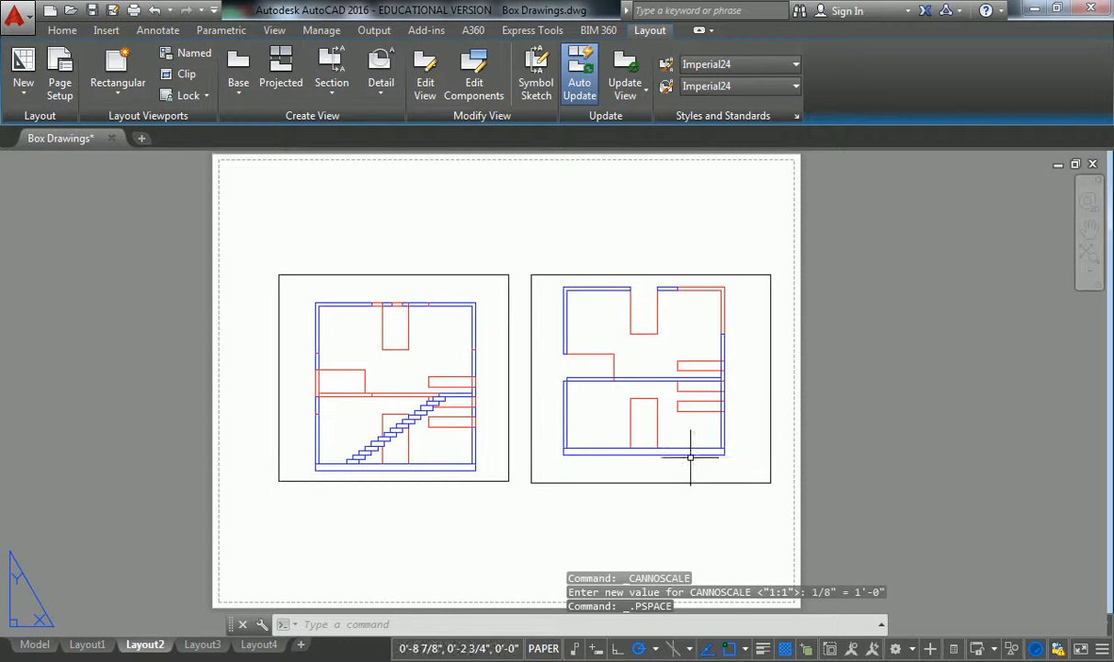
Examine the two scaled sections on Layout2 and compare them with the floor plan on Layout1, returning to Layout2.
scroll(594, 395, down, 2)
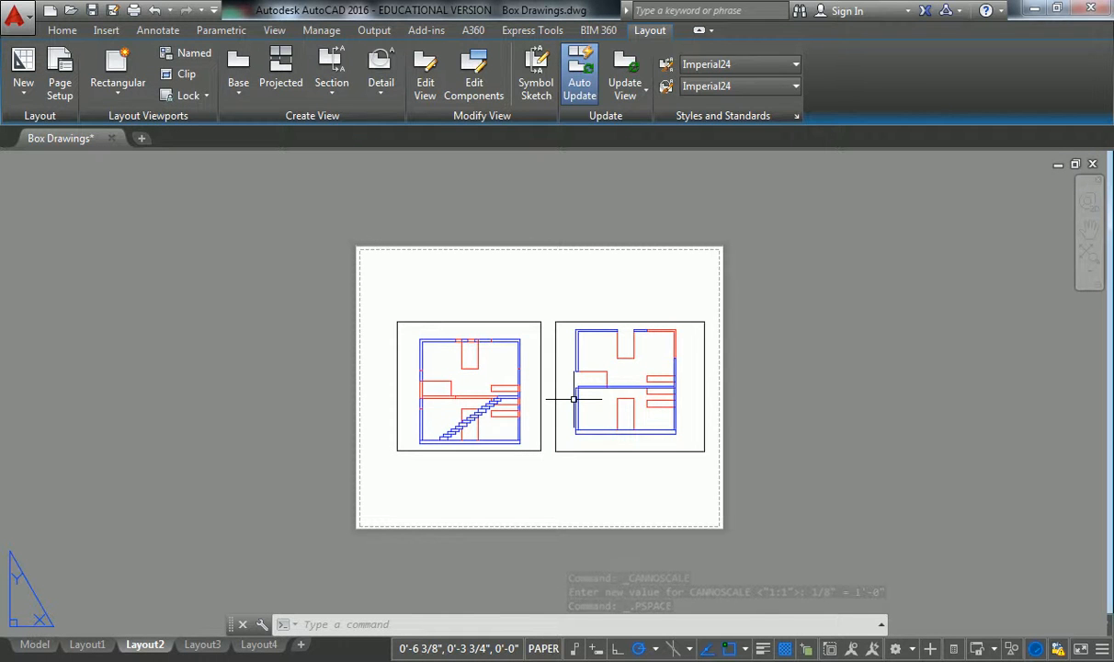
scroll(577, 389, up, 2)
middle_drag(579, 391, 618, 394)
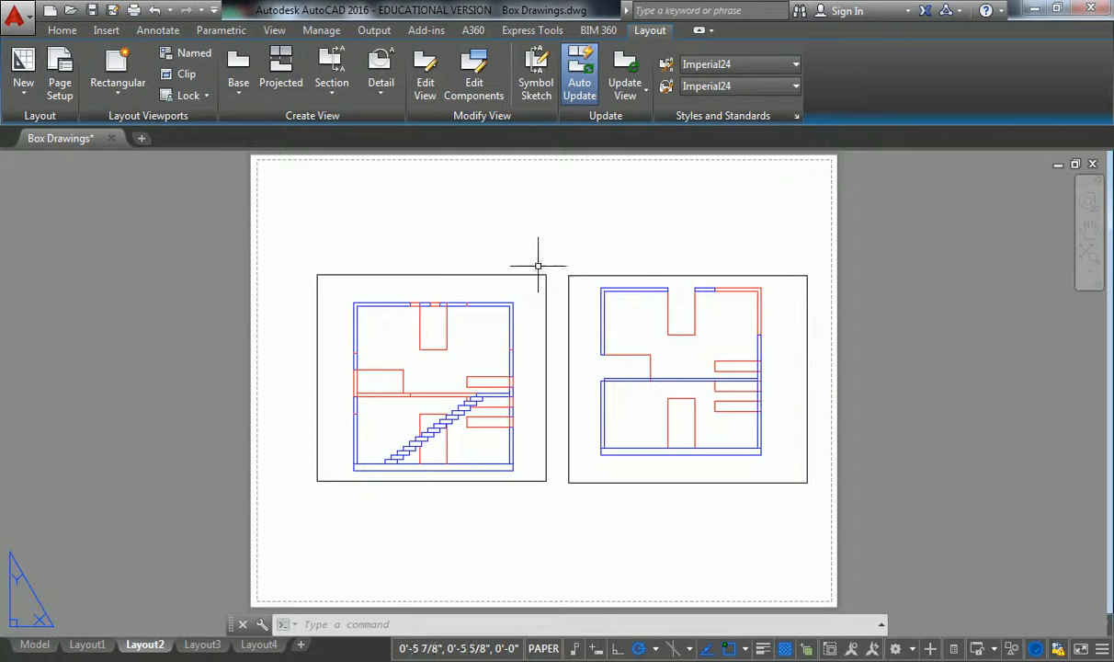
click(97, 645)
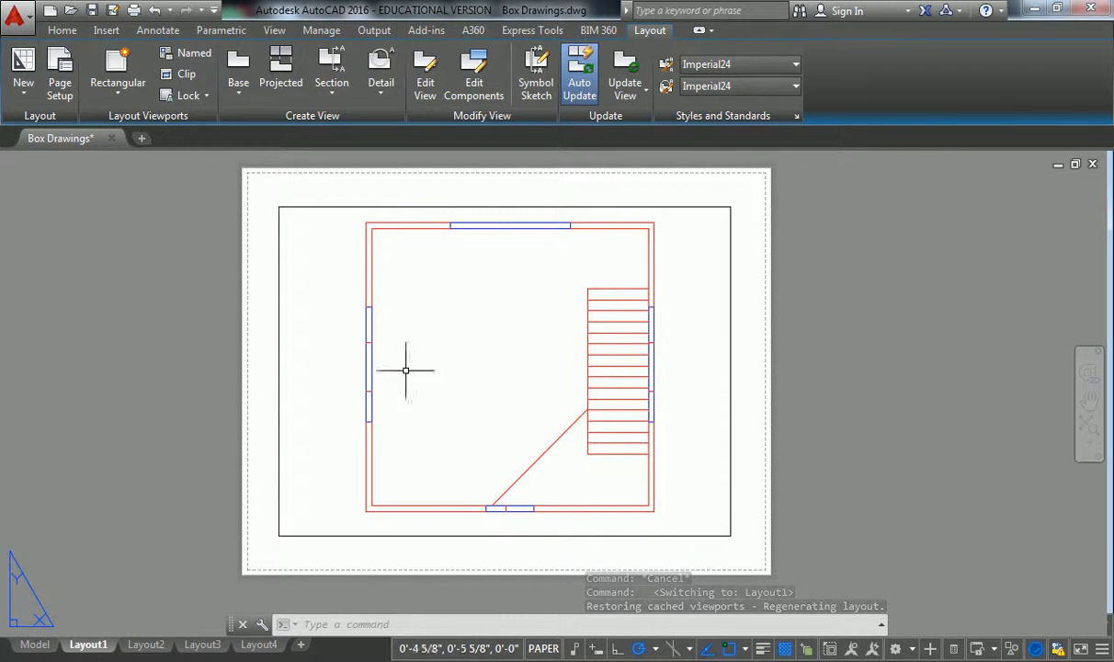
click(149, 644)
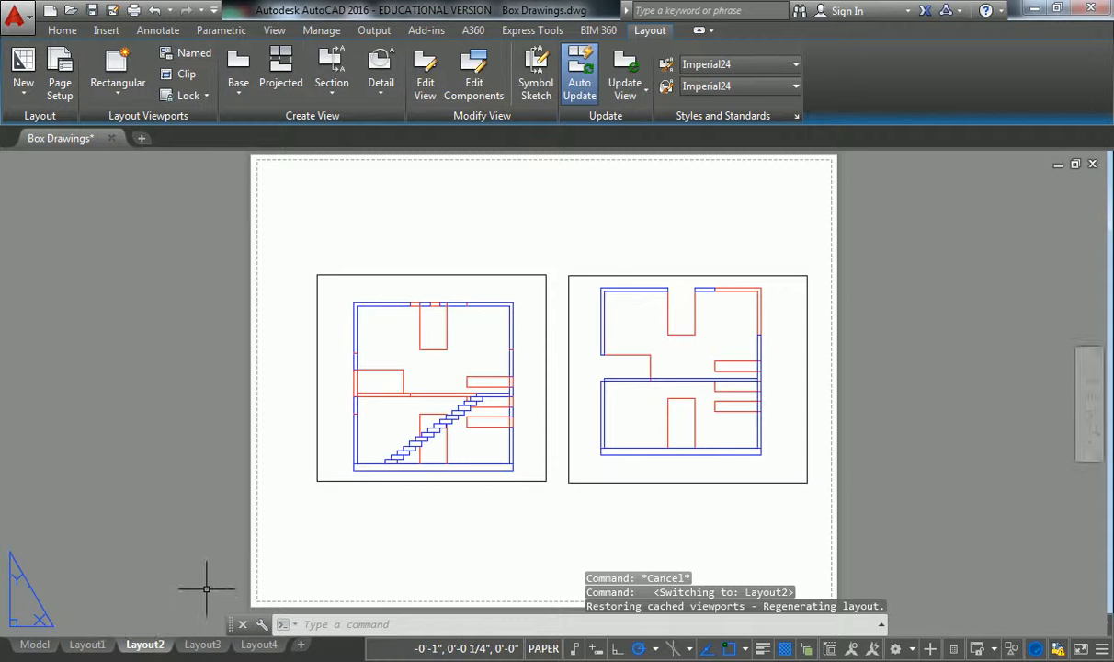